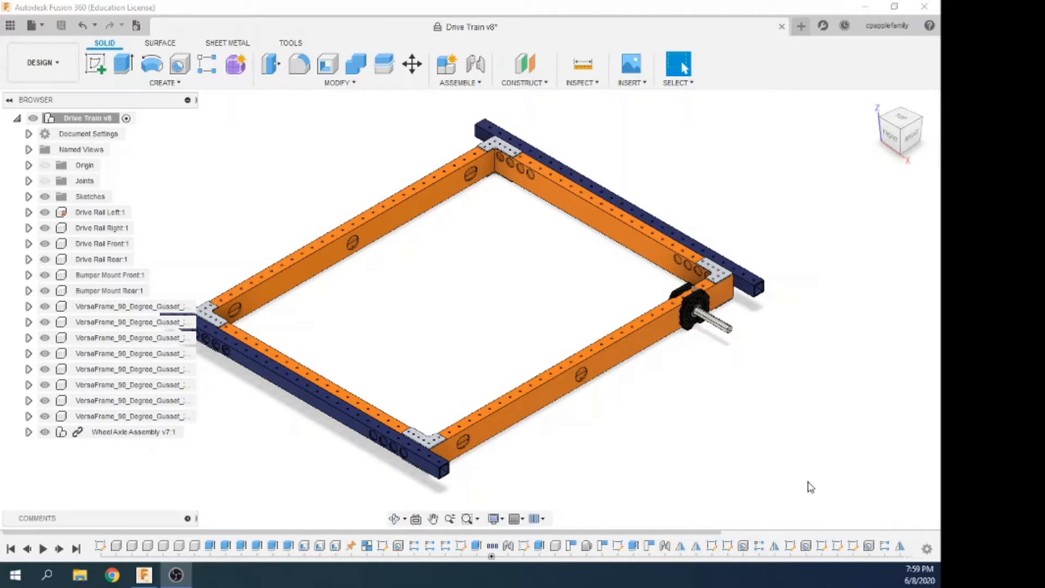
scroll(731, 311, up, 7)
click(451, 333)
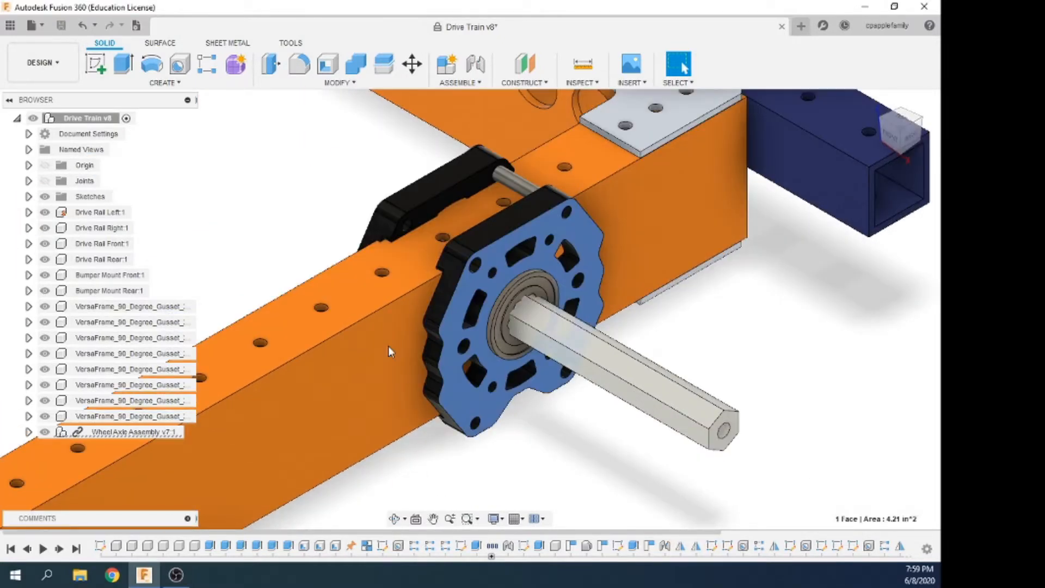
click(95, 432)
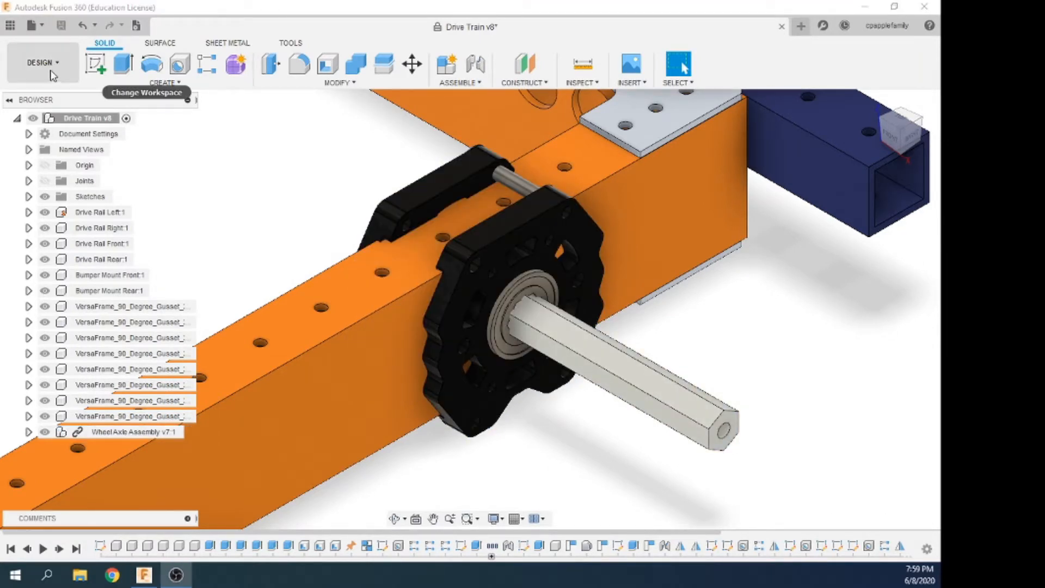
Create a new design and save it as "exsample Axle Assembly" in the Assemblies folder of Assets Libray
click(37, 30)
click(43, 46)
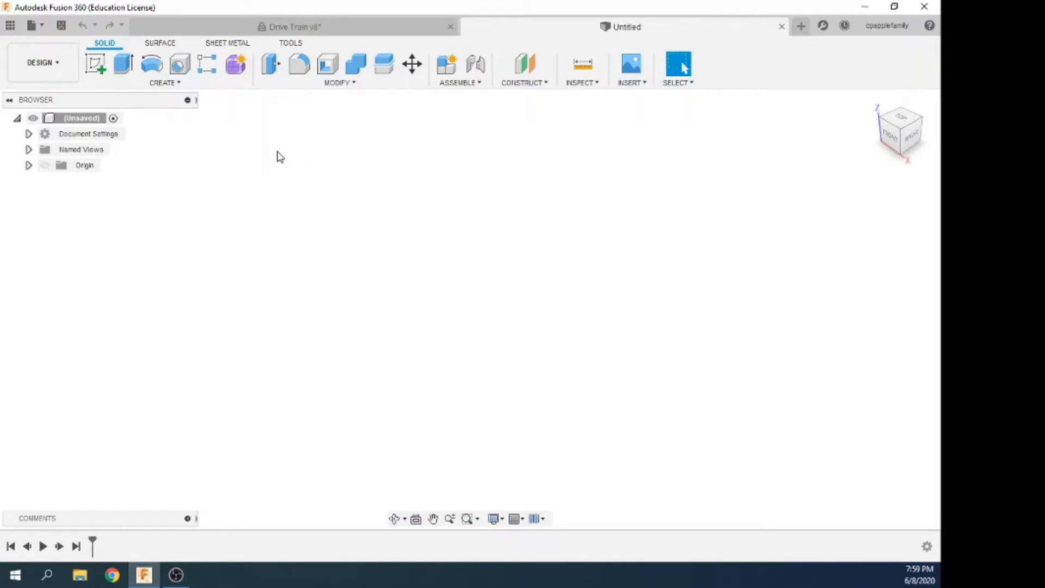
click(61, 28)
click(305, 131)
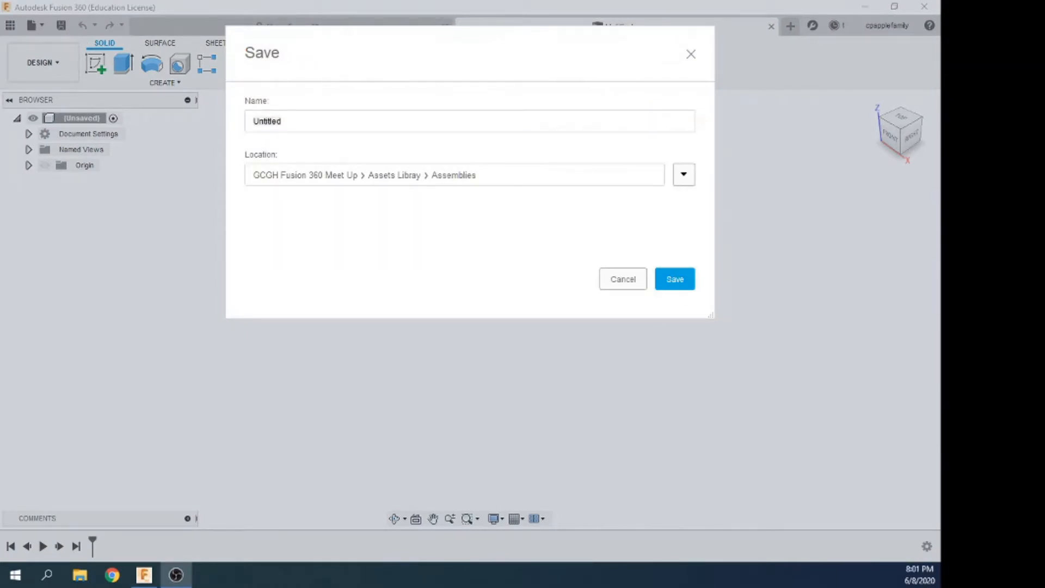
double_click(354, 125)
text(exsamp)
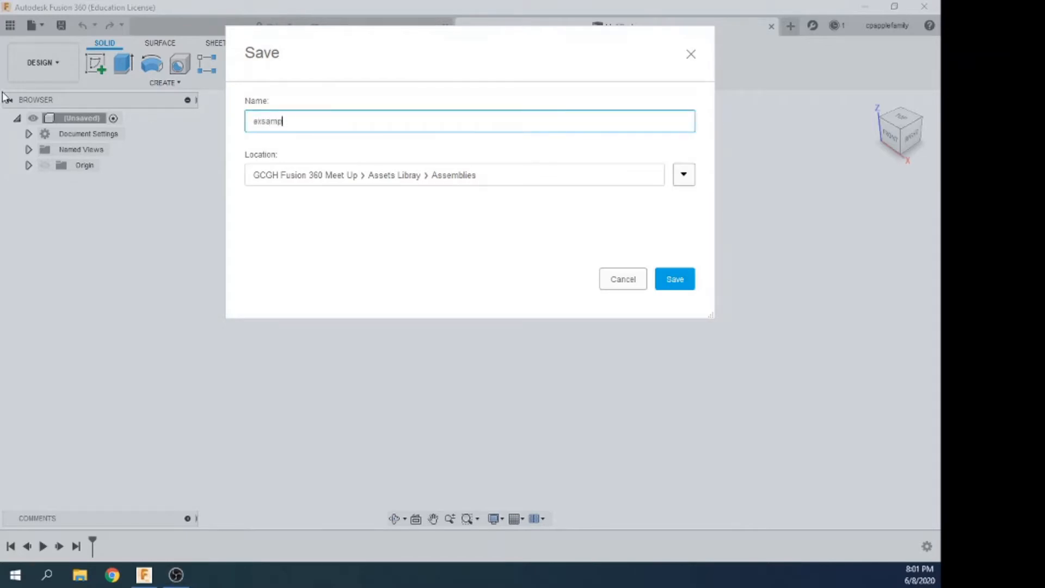
text(le Axle Assembly)
click(674, 280)
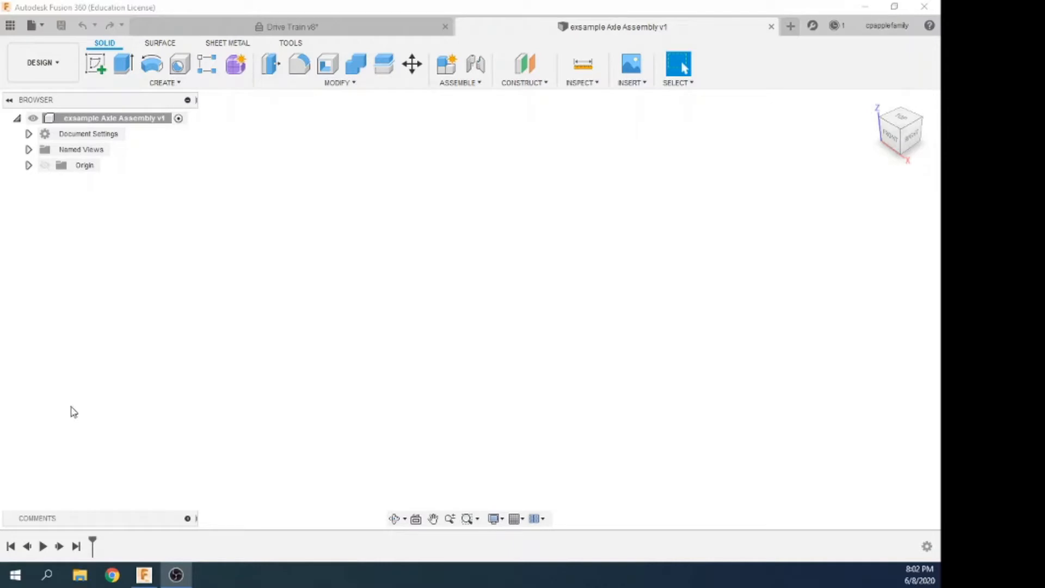
Sketch a center rectangle 1 in wide and 2 in high at the origin on the front plane, and finish the sketch
click(97, 66)
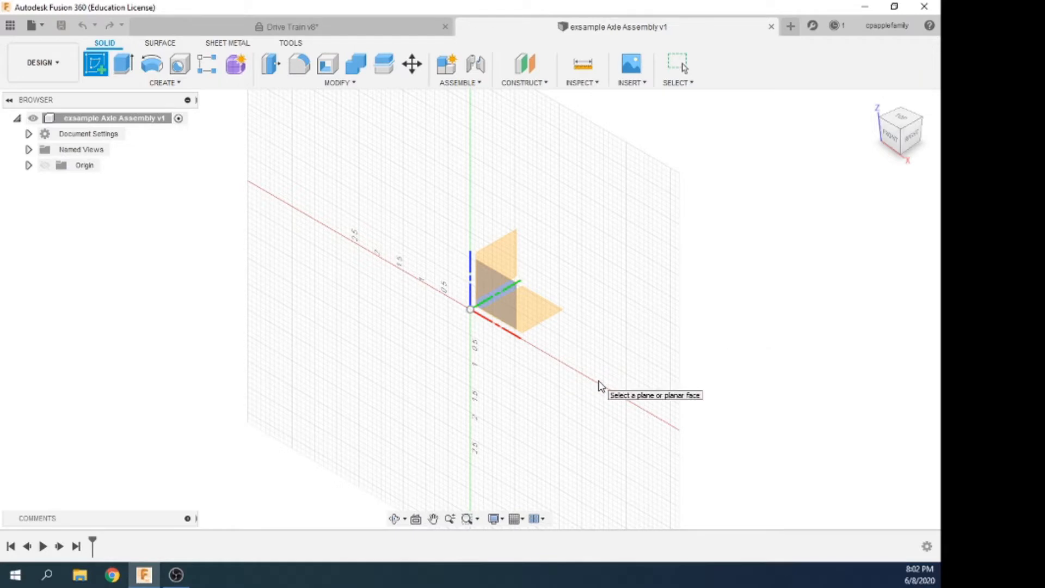
click(495, 303)
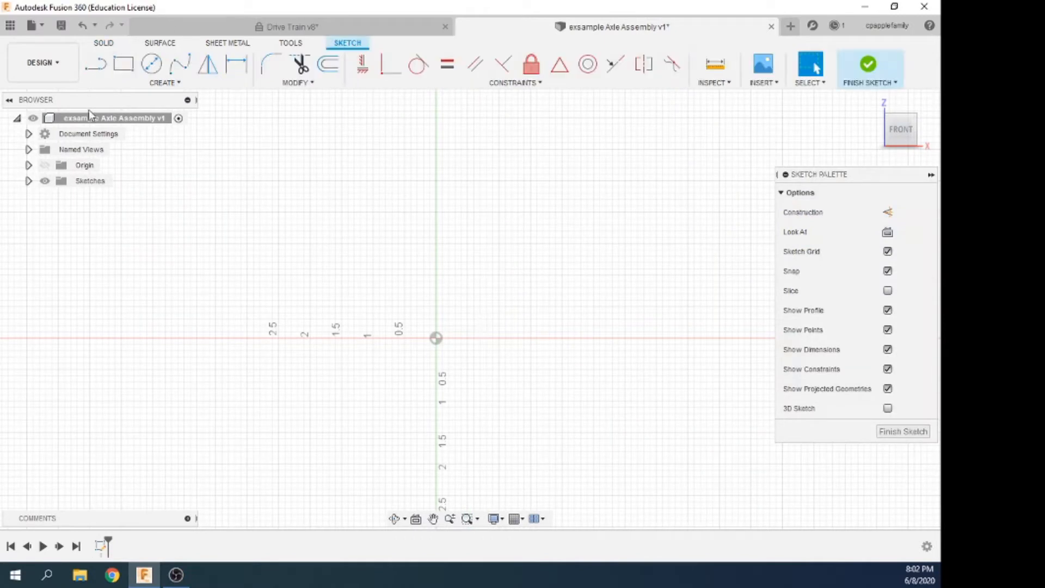
click(169, 84)
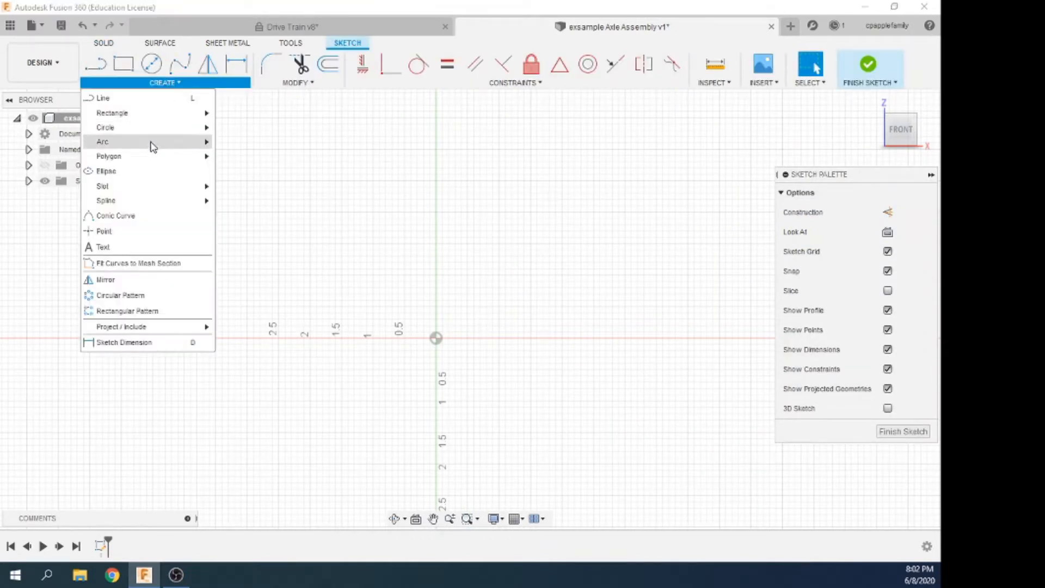
mouse_move(205, 114)
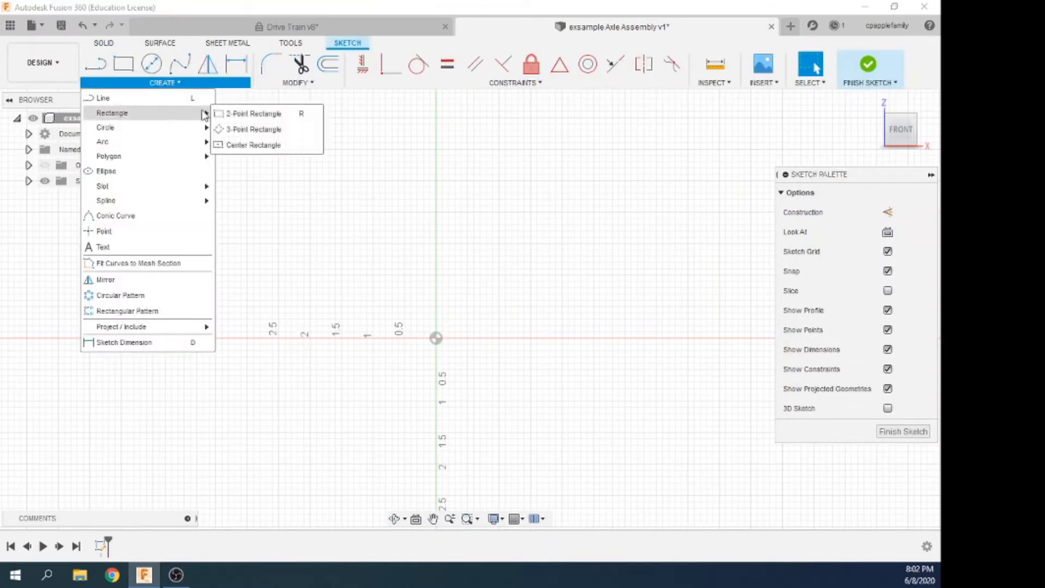
click(250, 145)
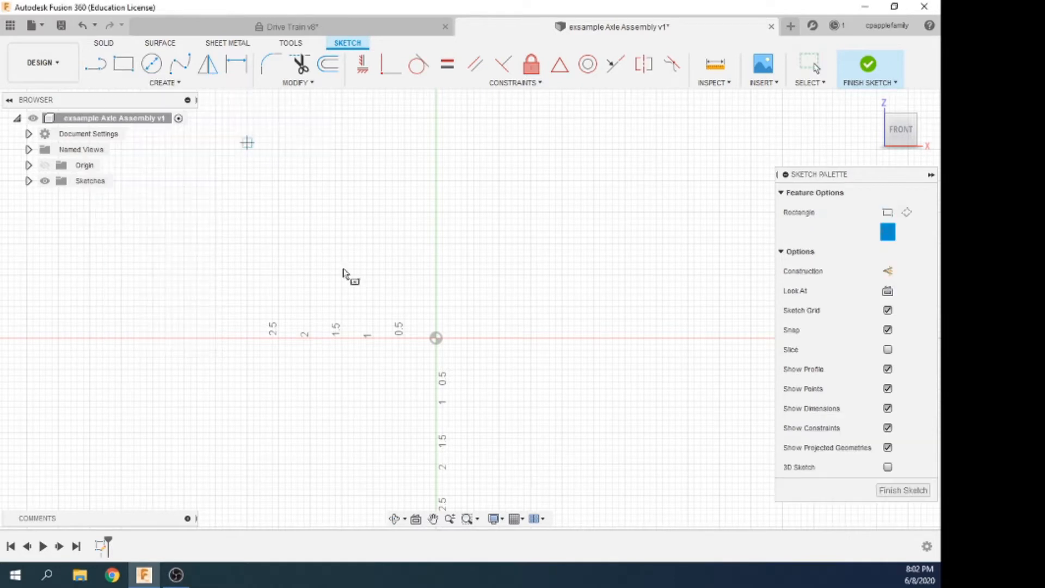
click(437, 340)
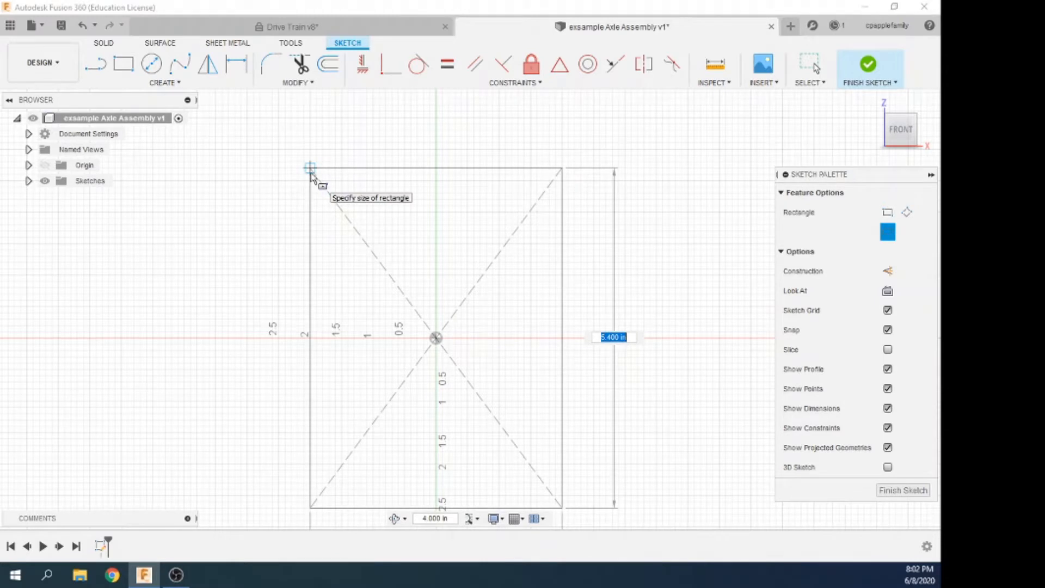
text(2)
key(Tab)
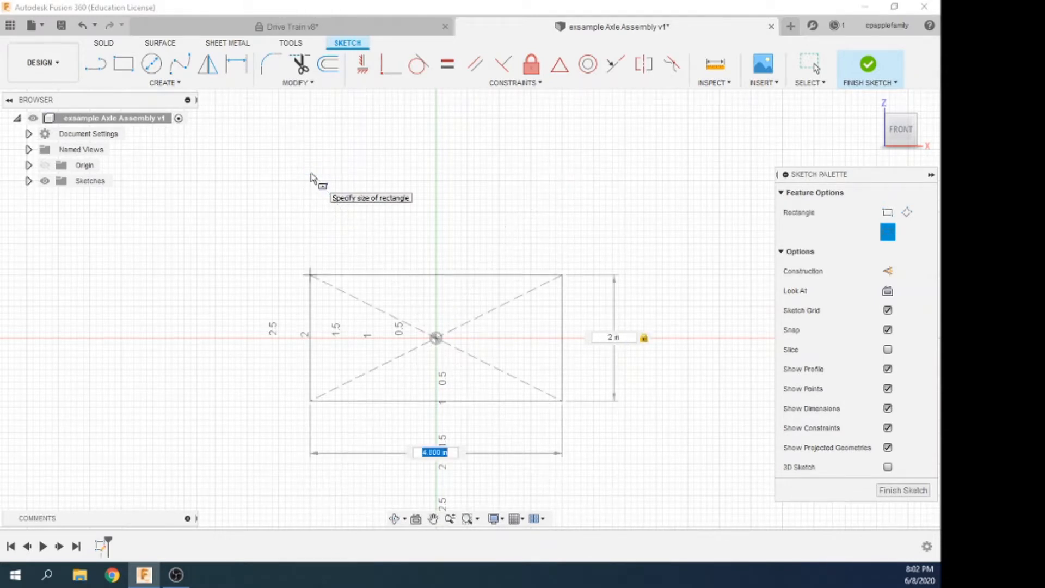
text(1)
key(Return)
key(Escape)
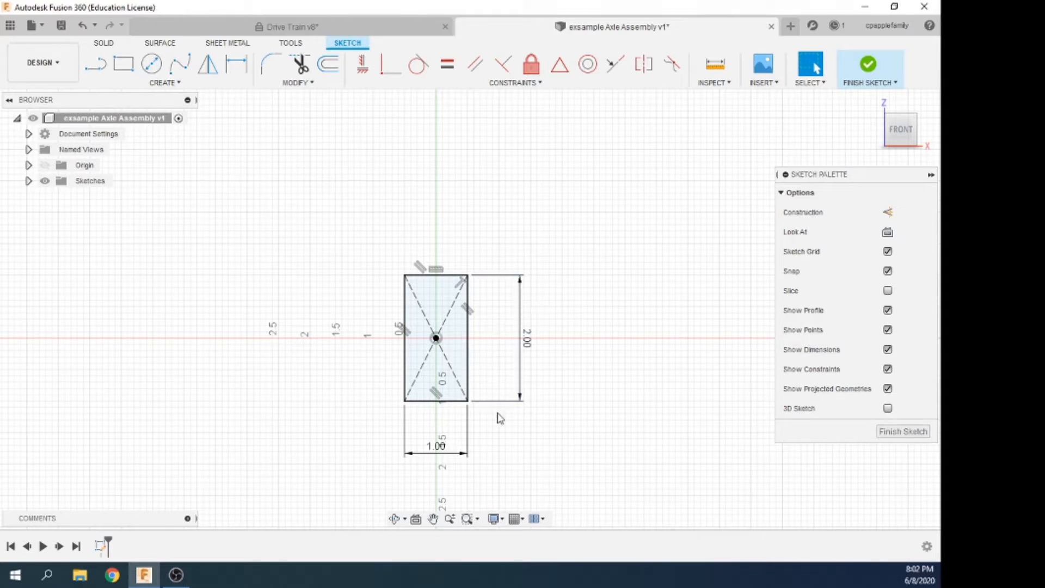
click(871, 64)
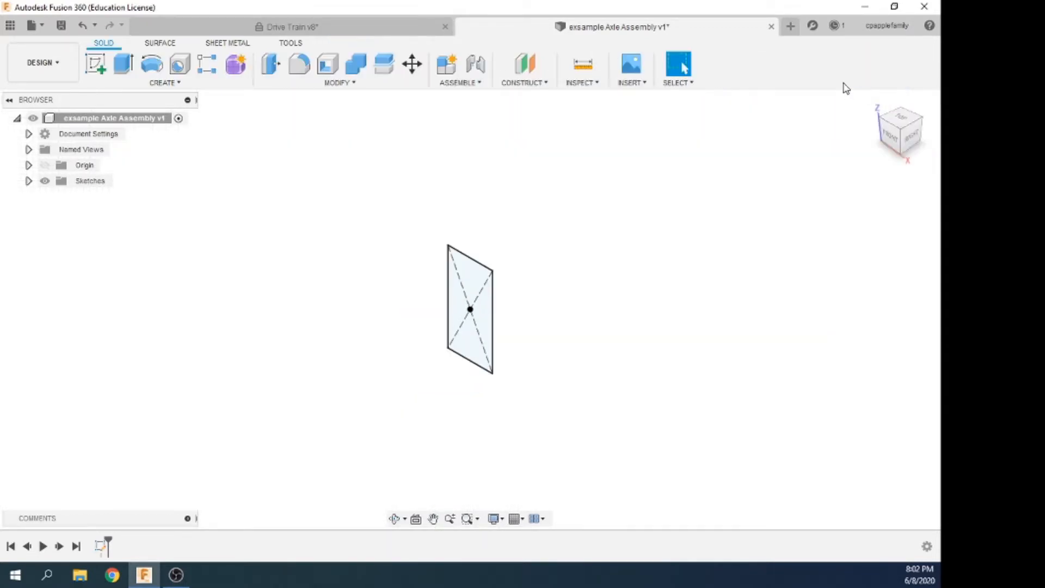
Insert VersaBlock_Kit_217-3432 from the Bearings and Bearing Blocks folder into the design
click(11, 26)
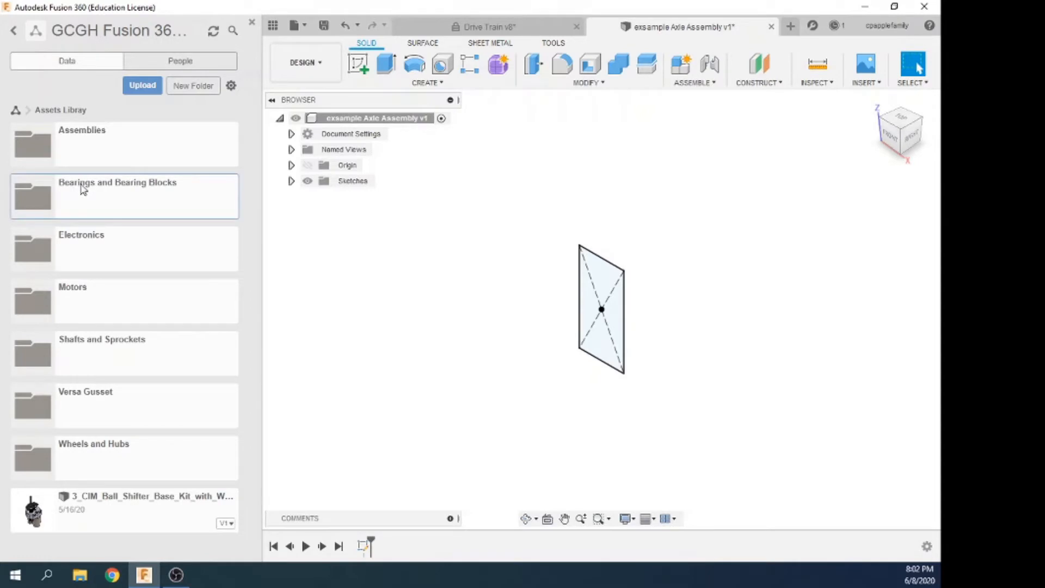
click(83, 188)
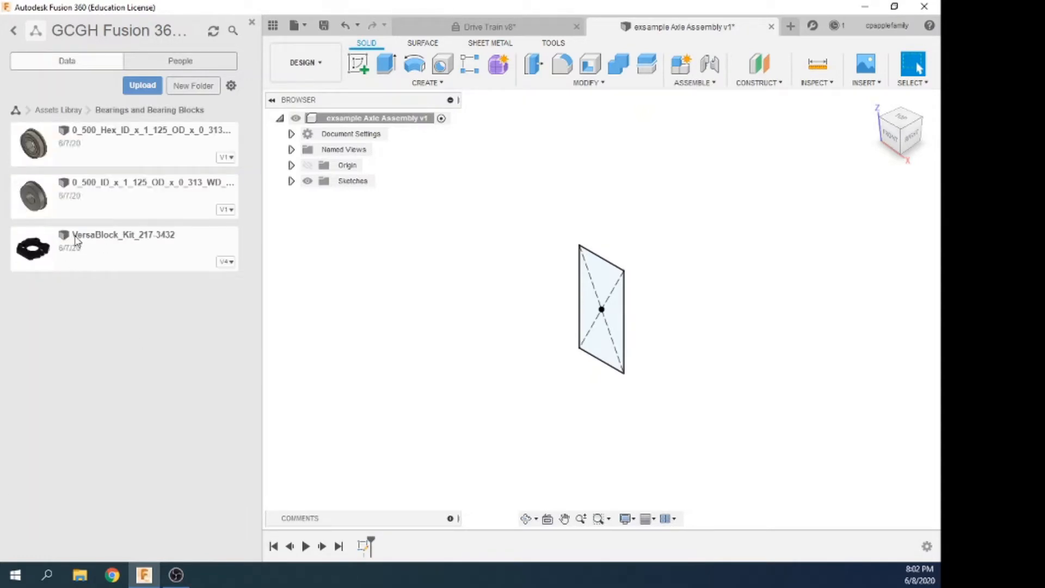
drag(76, 241, 479, 239)
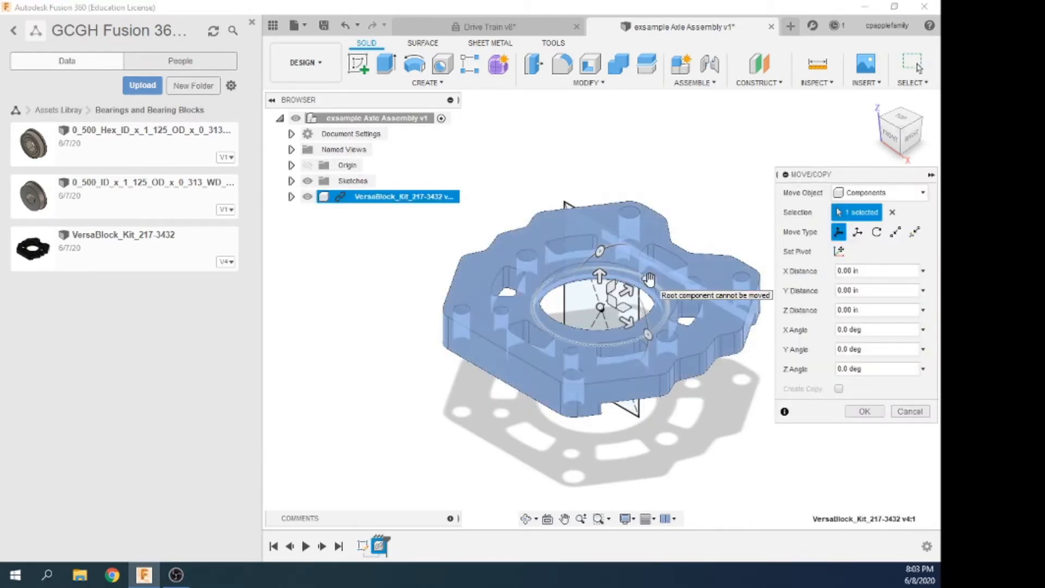
Rotate the bearing block 90° about X, -90° about Y and 180° about Z, and move it 1.10 in away from the rectangle
click(600, 251)
drag(588, 252, 528, 348)
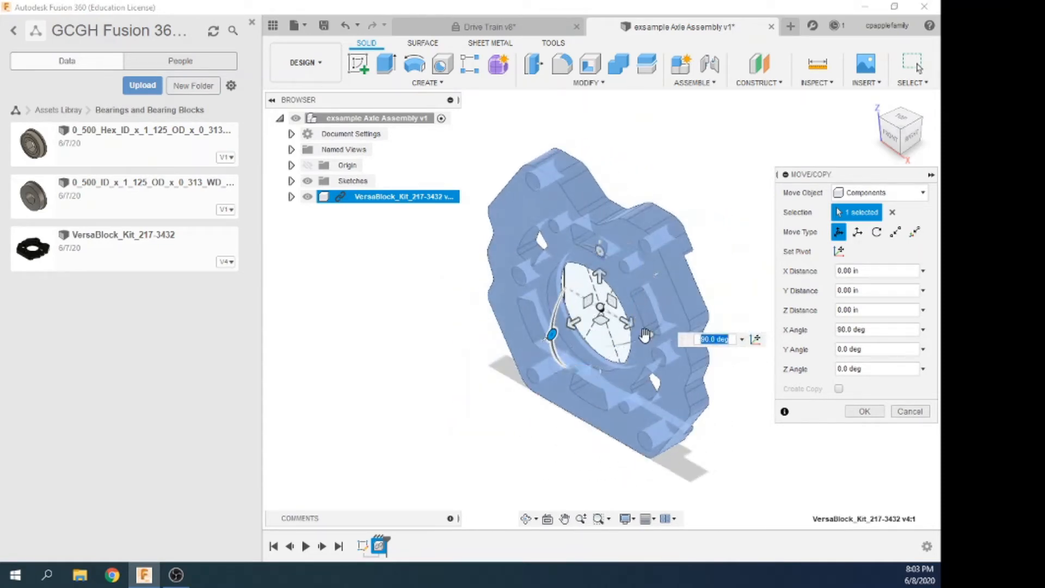
drag(647, 335, 531, 349)
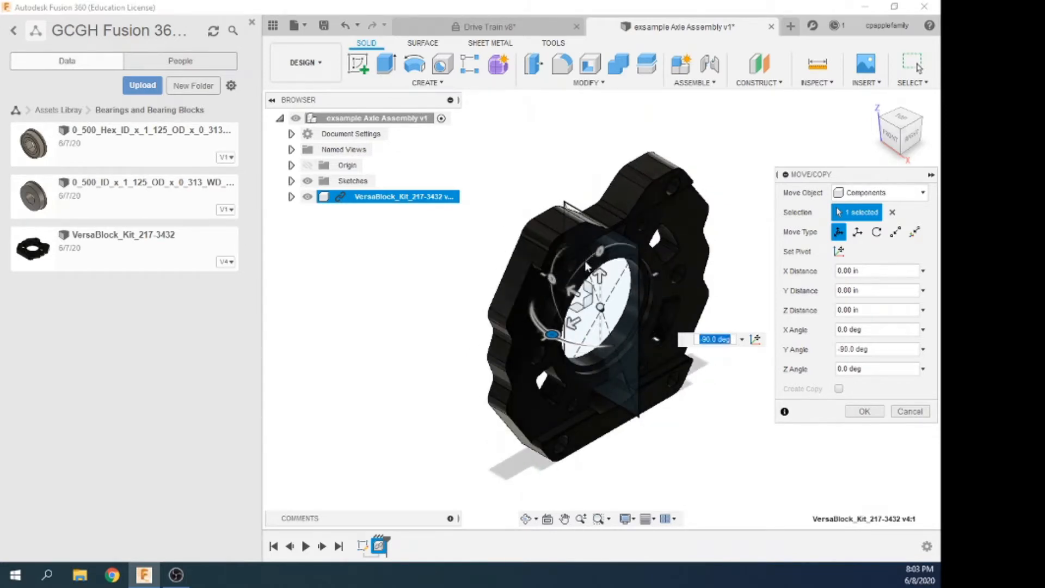
drag(599, 251, 601, 429)
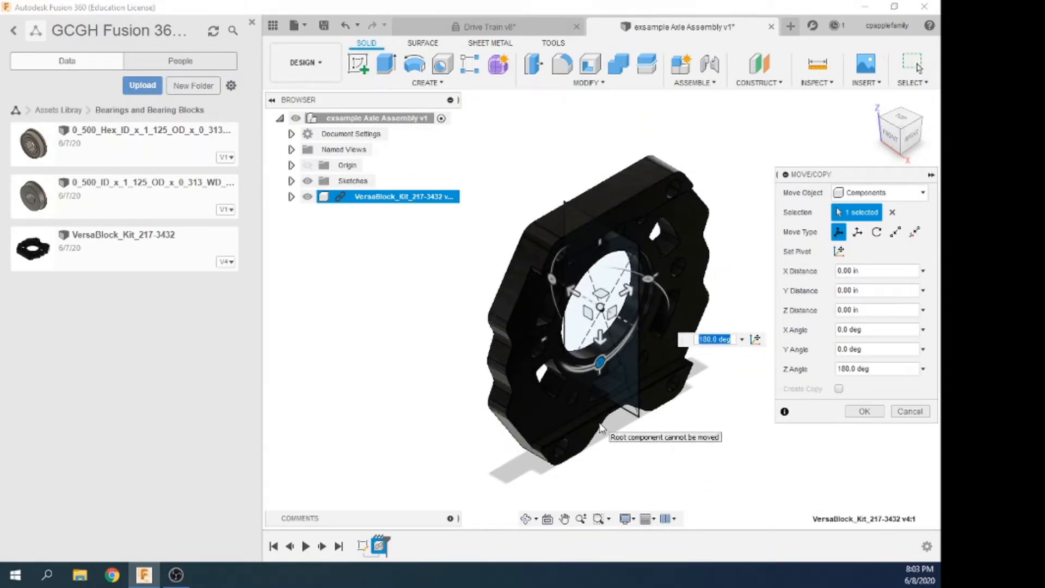
drag(572, 292, 490, 243)
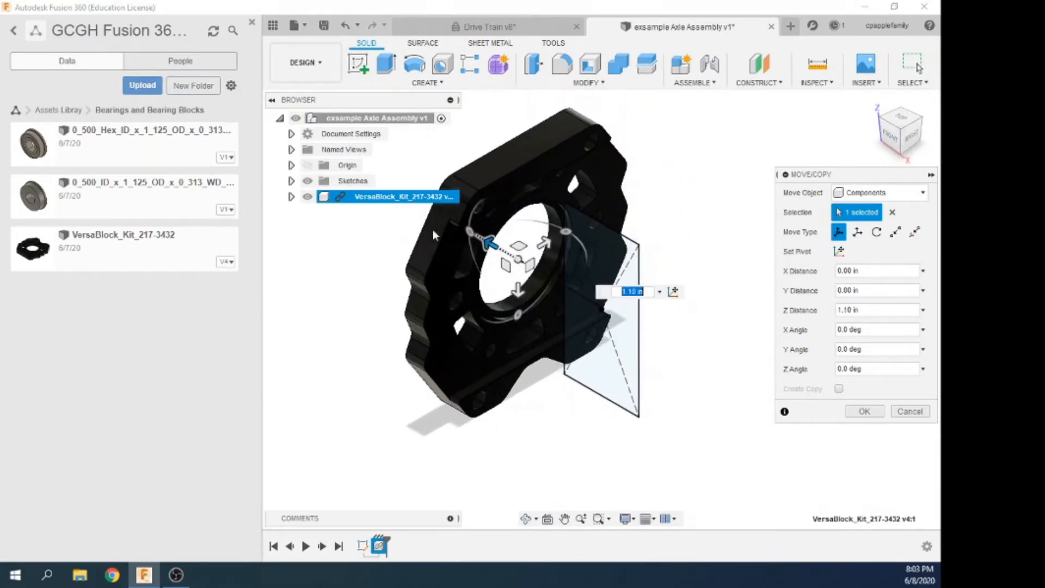
click(253, 19)
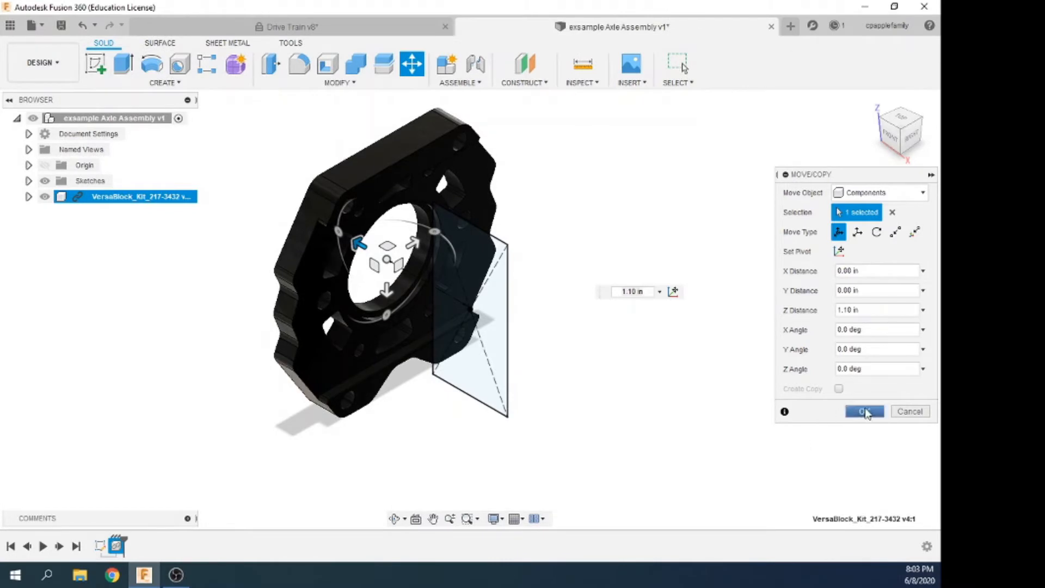
click(864, 411)
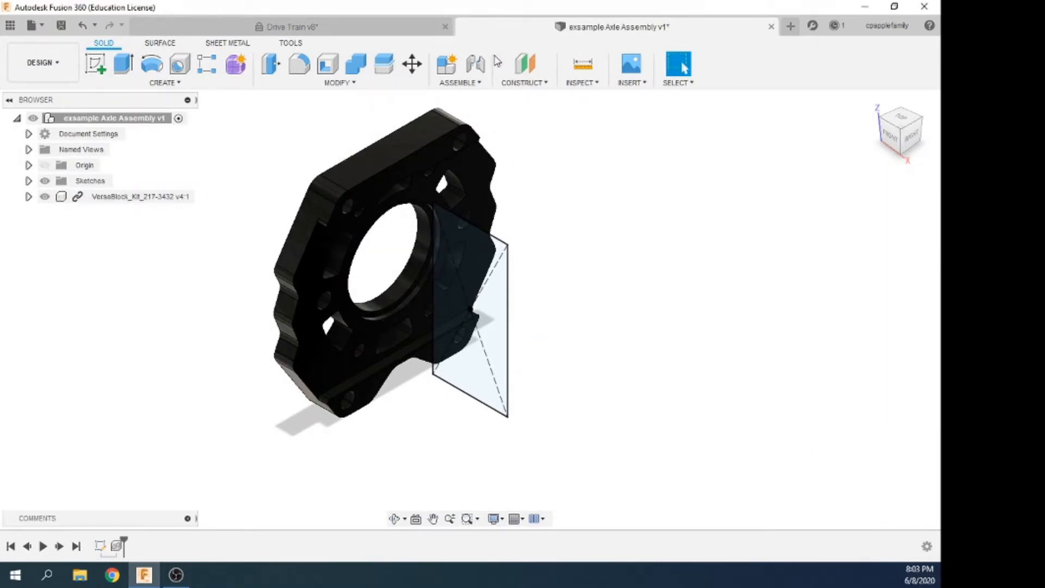
Start a rigid joint with the midpoint of the inner edge of the bearing block's ledge as the first component's snap
click(475, 64)
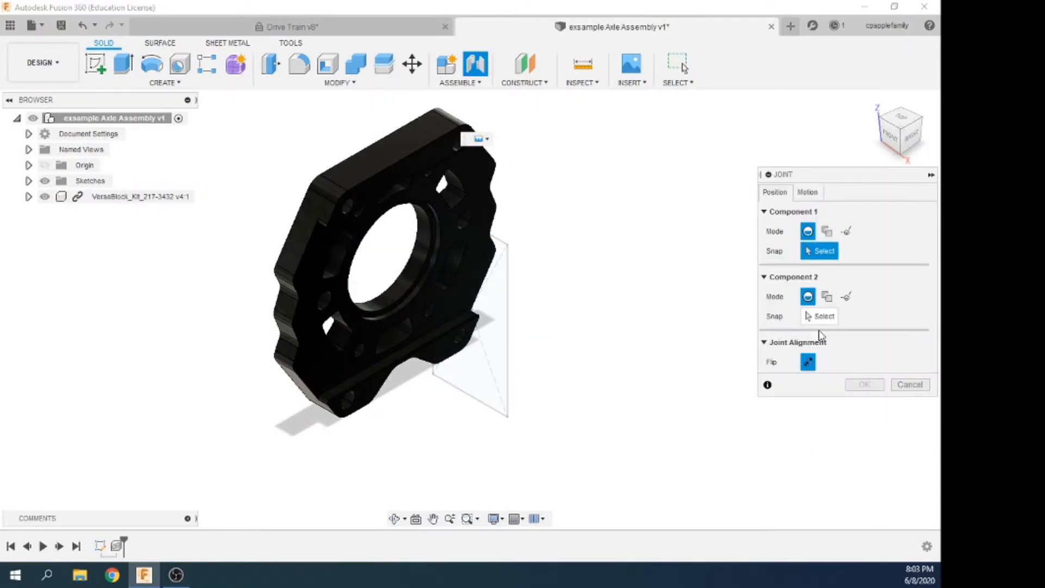
click(807, 192)
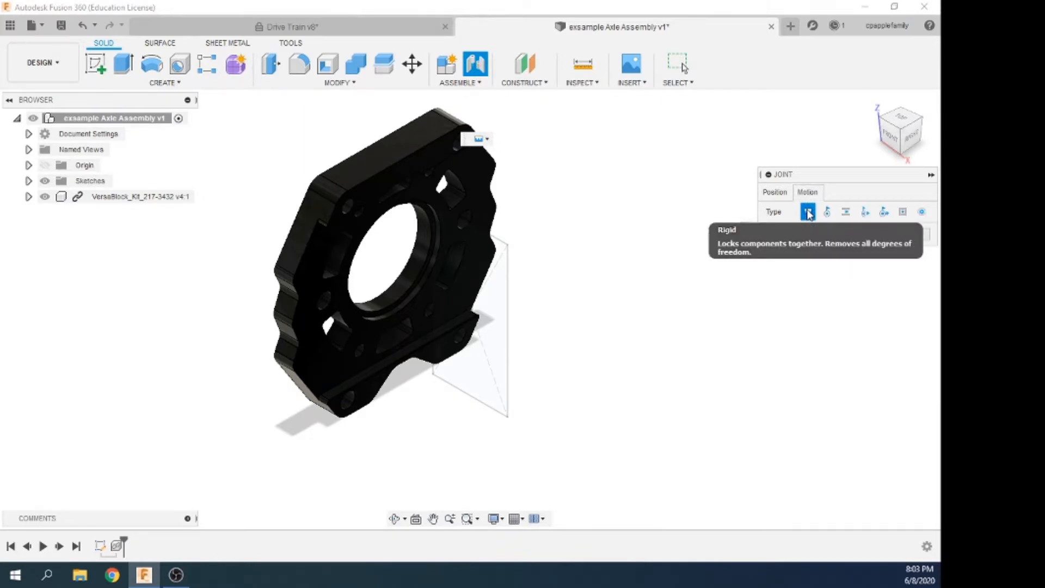
click(771, 192)
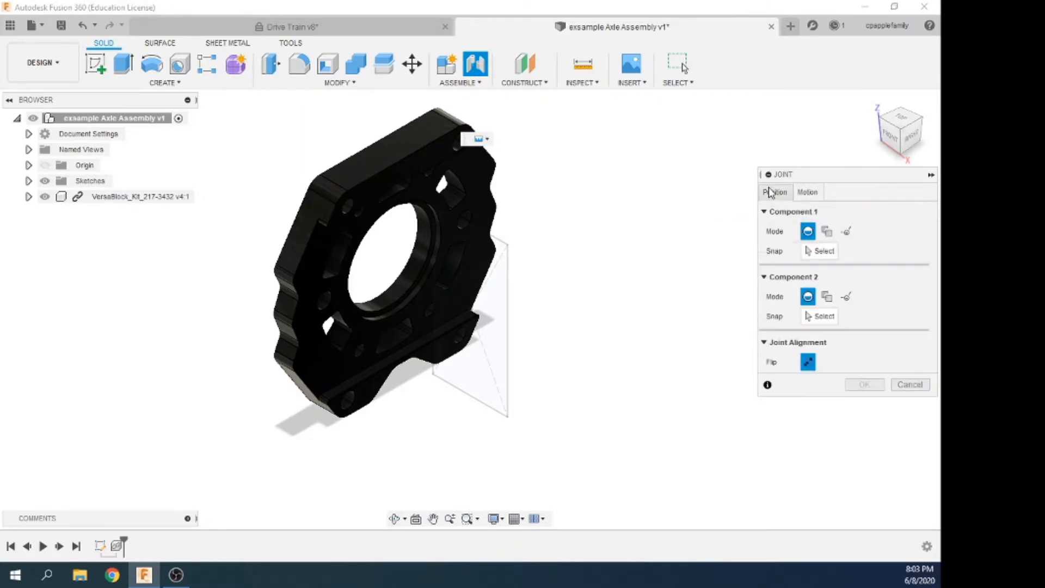
click(823, 251)
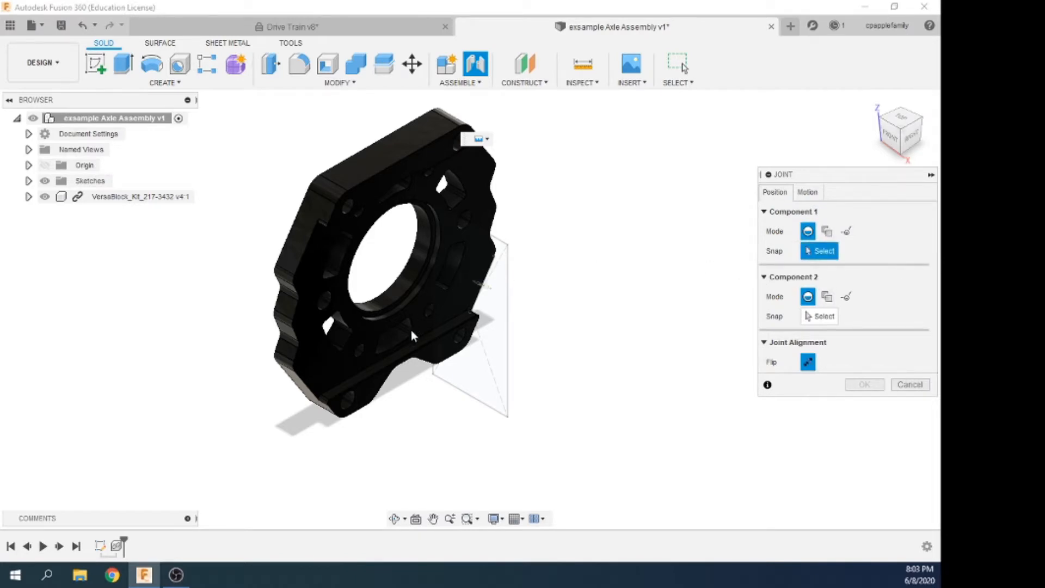
scroll(408, 332, up, 5)
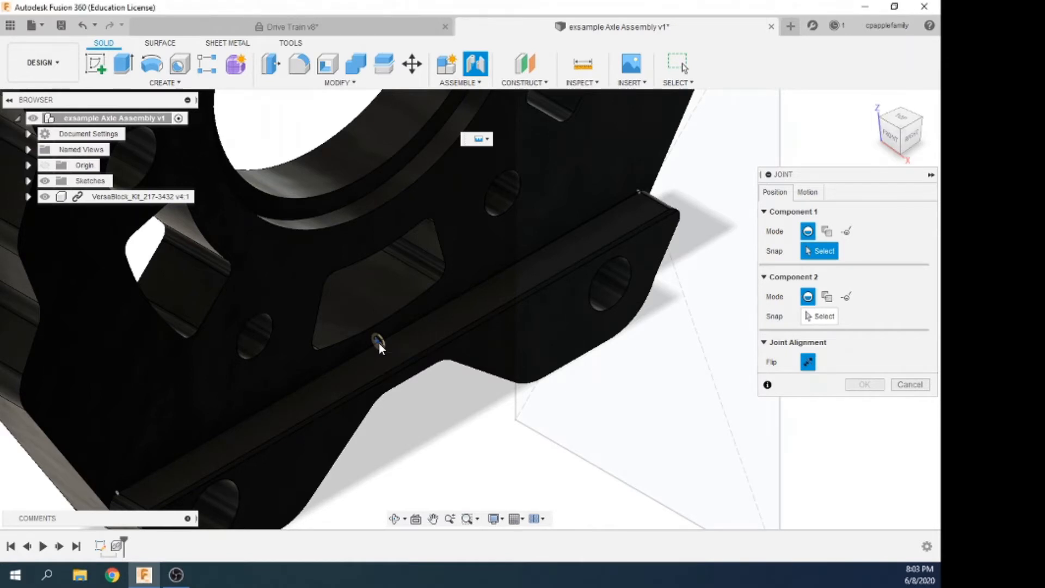
click(378, 343)
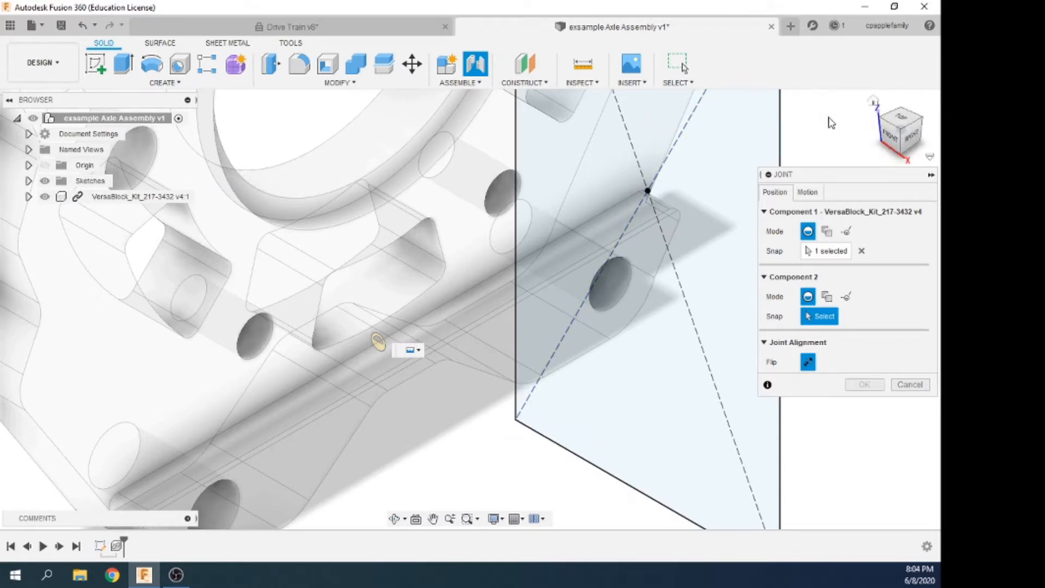
Snap the joint's second component to the rectangle's lower-left corner in the front view and complete the joint
click(892, 135)
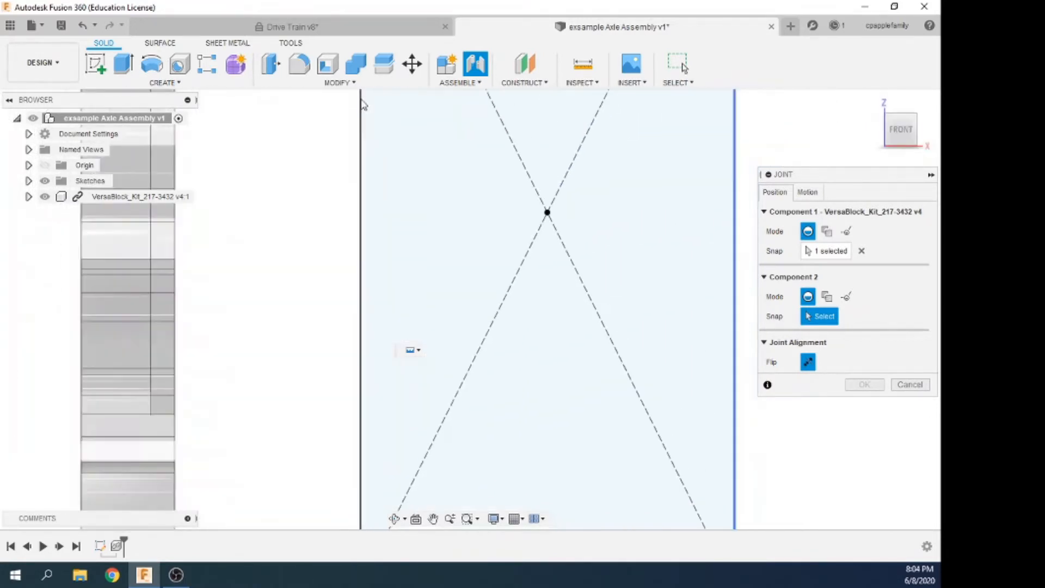
scroll(351, 111, down, 1)
scroll(338, 439, down, 1)
scroll(400, 464, up, 3)
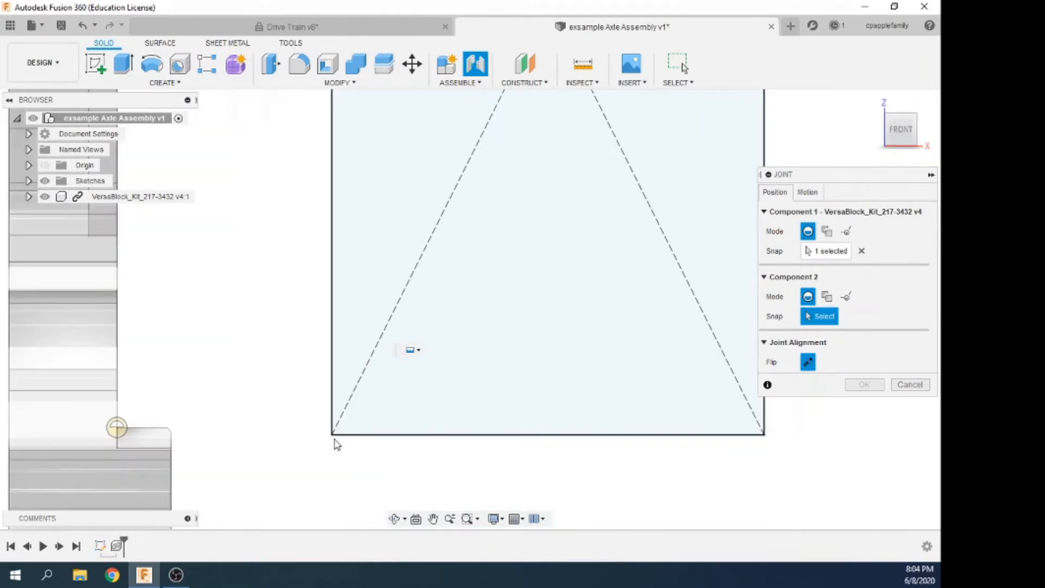
click(333, 436)
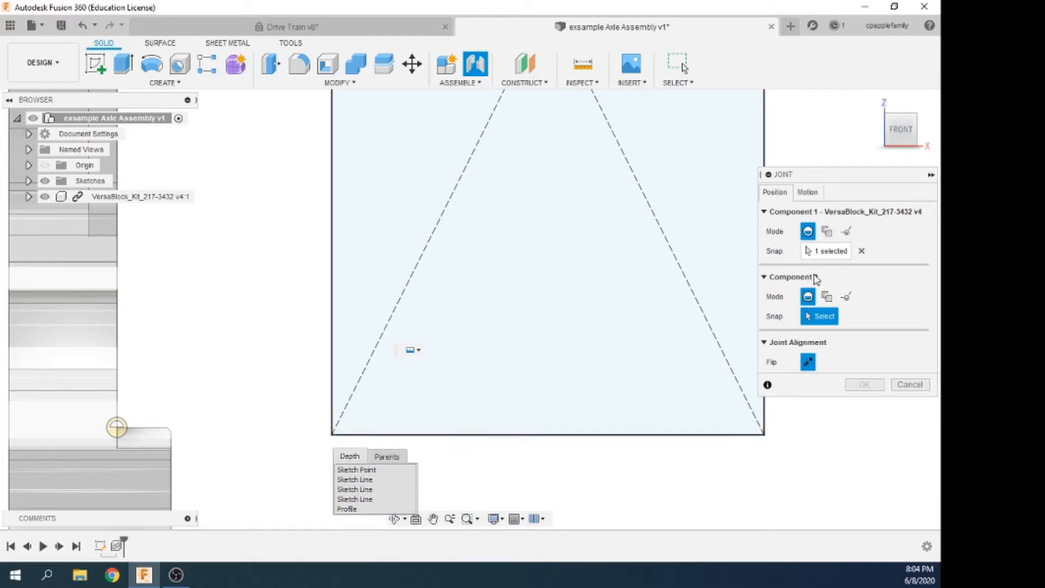
click(332, 436)
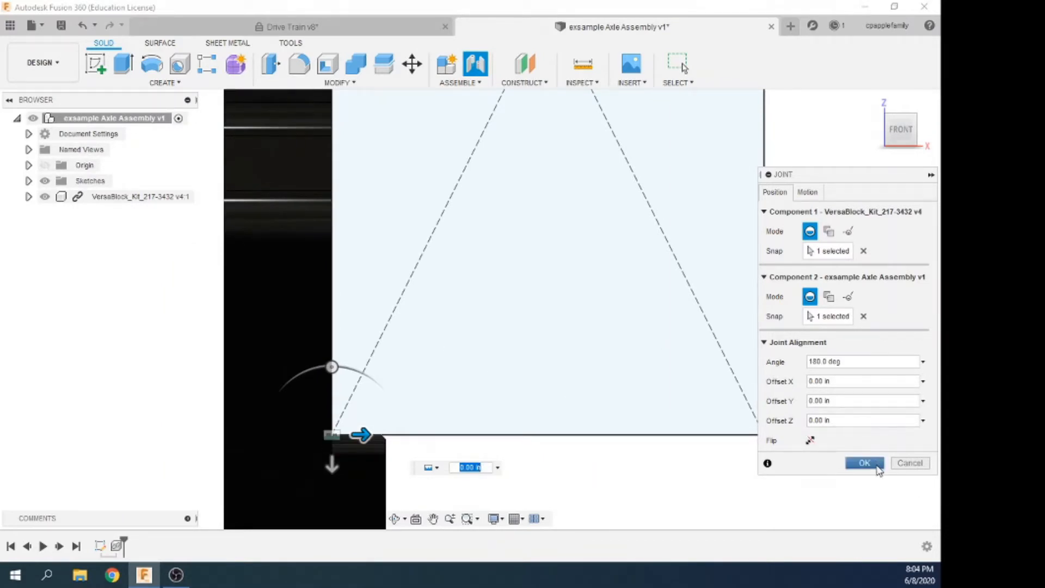
click(874, 463)
scroll(605, 361, down, 2)
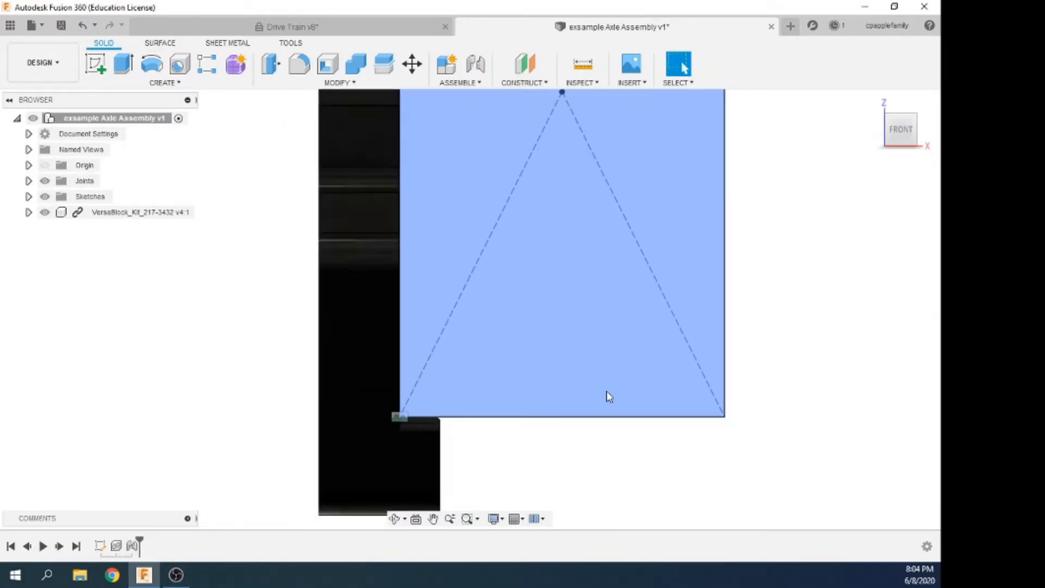
Insert the 0_500 Hex ID x 1_125 OD flanged bearing from the Bearings and Bearing Blocks folder at its default position
shift+middle_drag(625, 424, 588, 428)
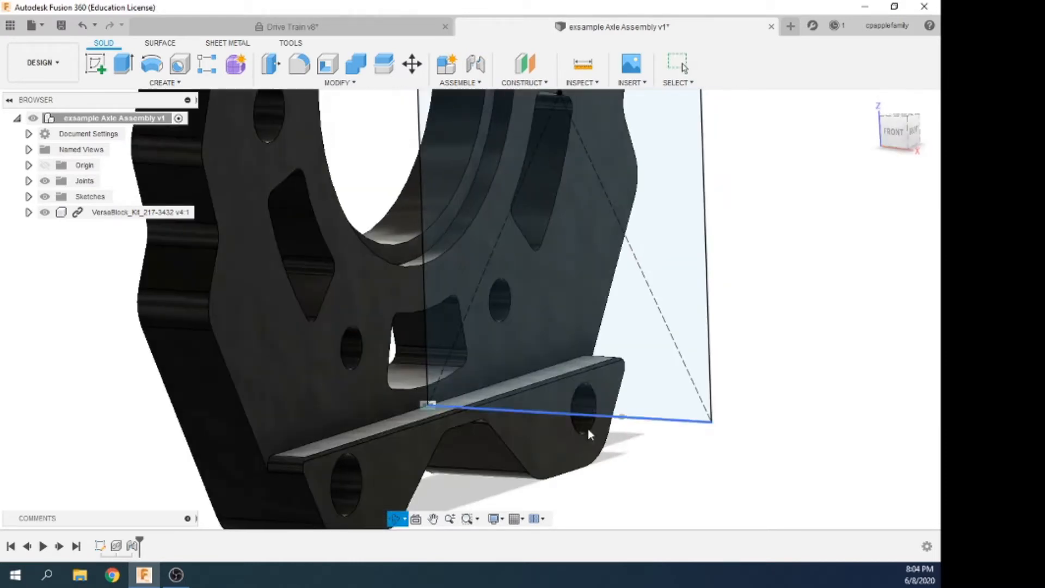
shift+middle_drag(735, 441, 744, 417)
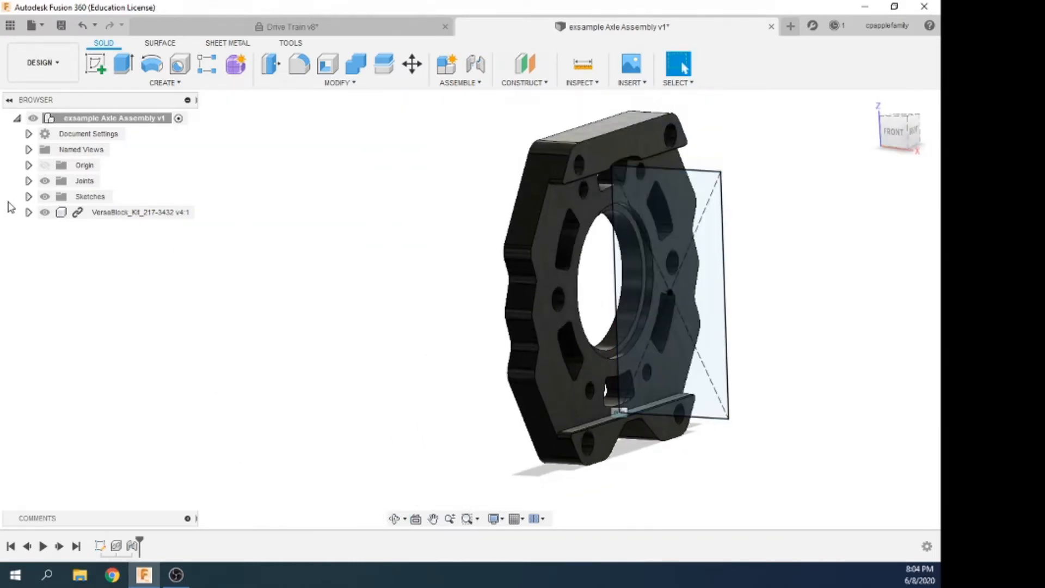
click(41, 63)
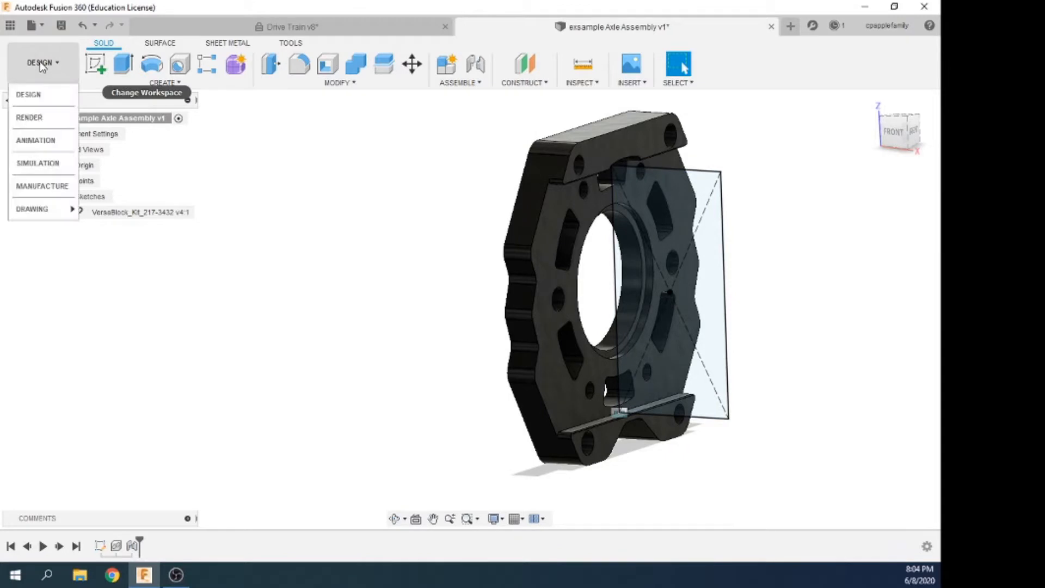
click(9, 25)
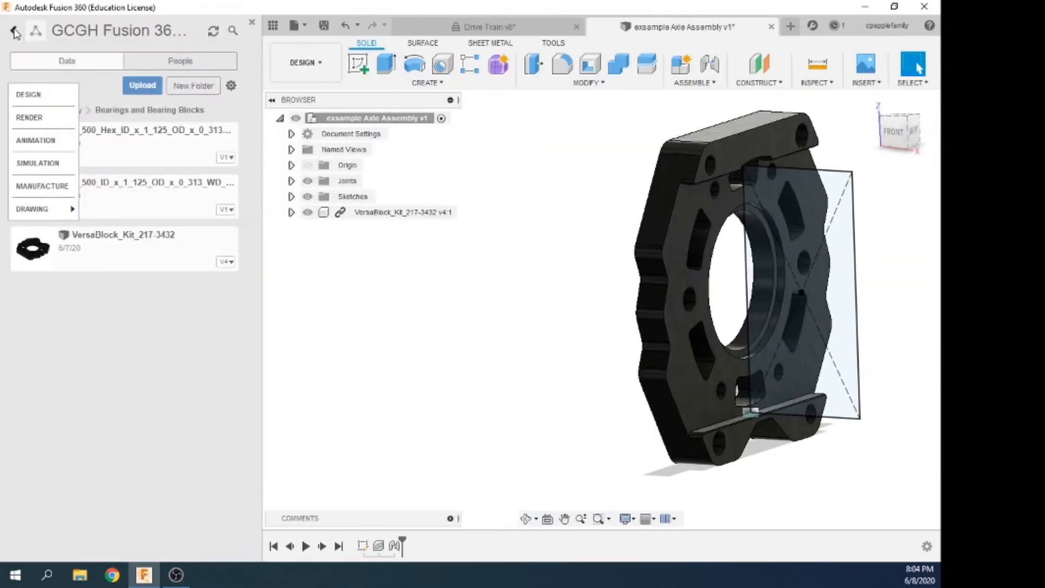
click(52, 492)
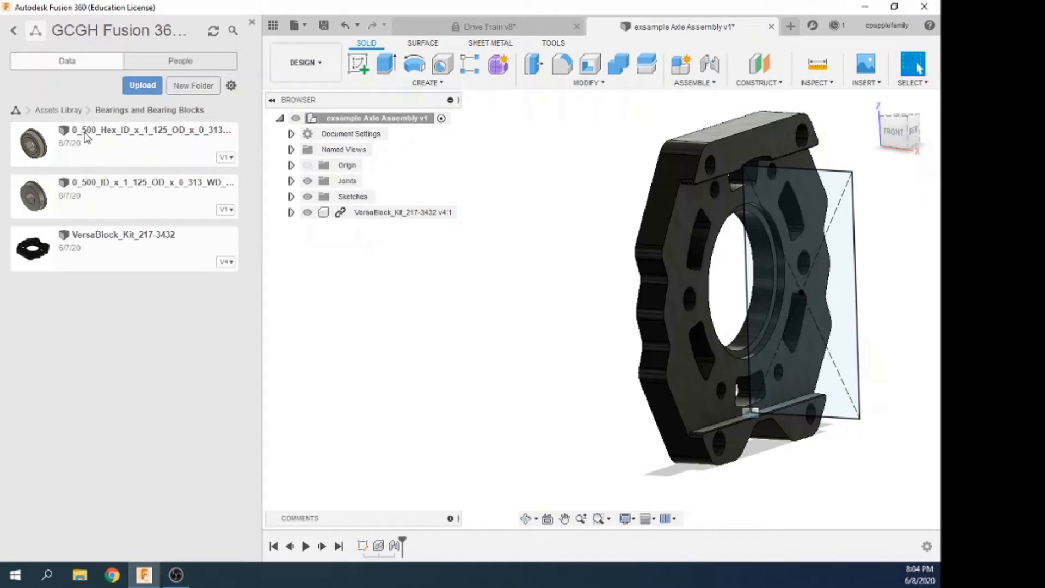
drag(86, 137, 550, 305)
drag(568, 297, 567, 297)
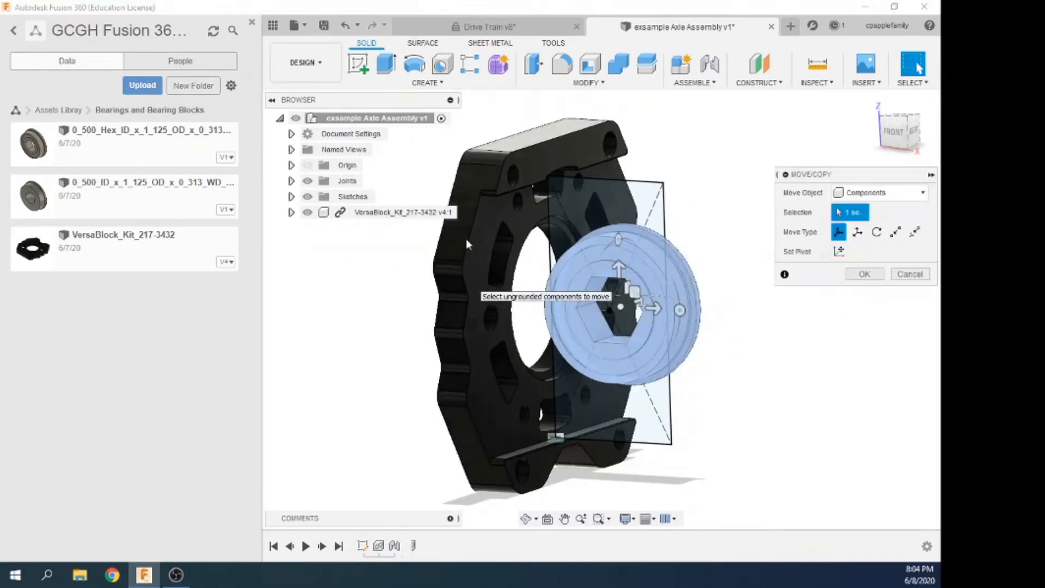
click(252, 23)
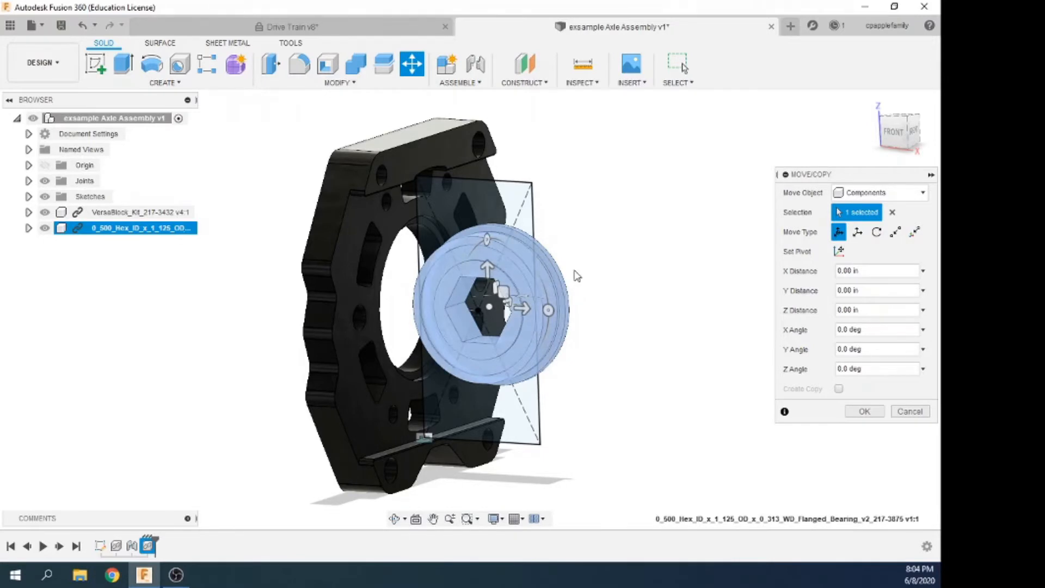
scroll(549, 234, up, 1)
scroll(550, 234, up, 2)
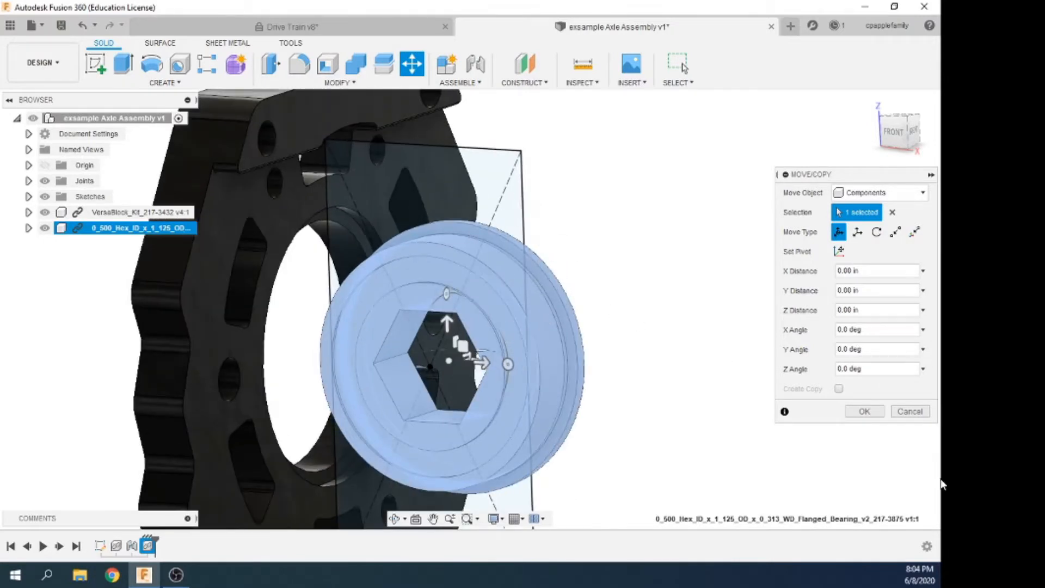
click(865, 411)
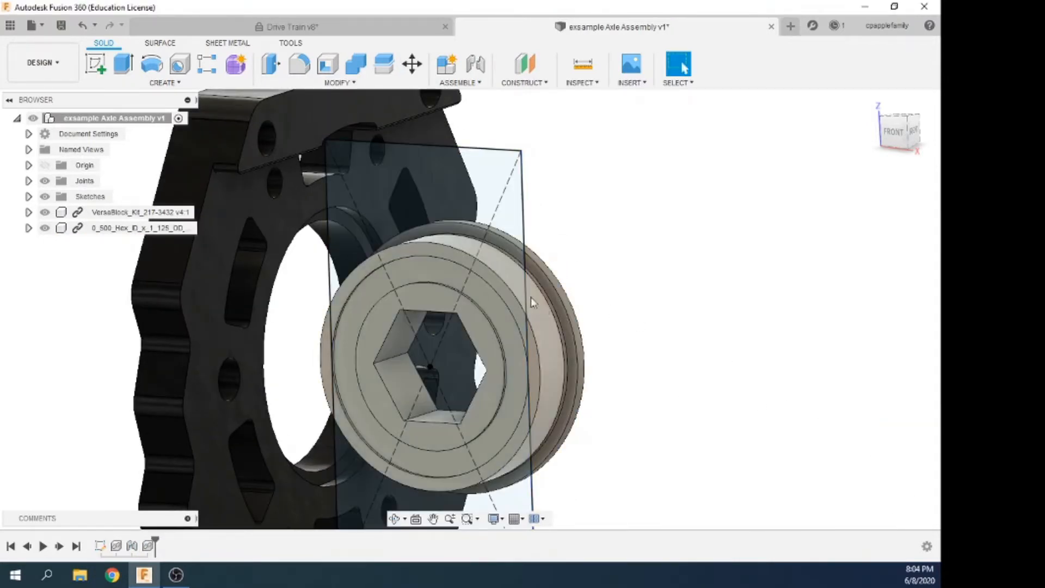
Start a revolute joint with the circular edge where the bearing's body meets its flange as the first component's snap
click(475, 66)
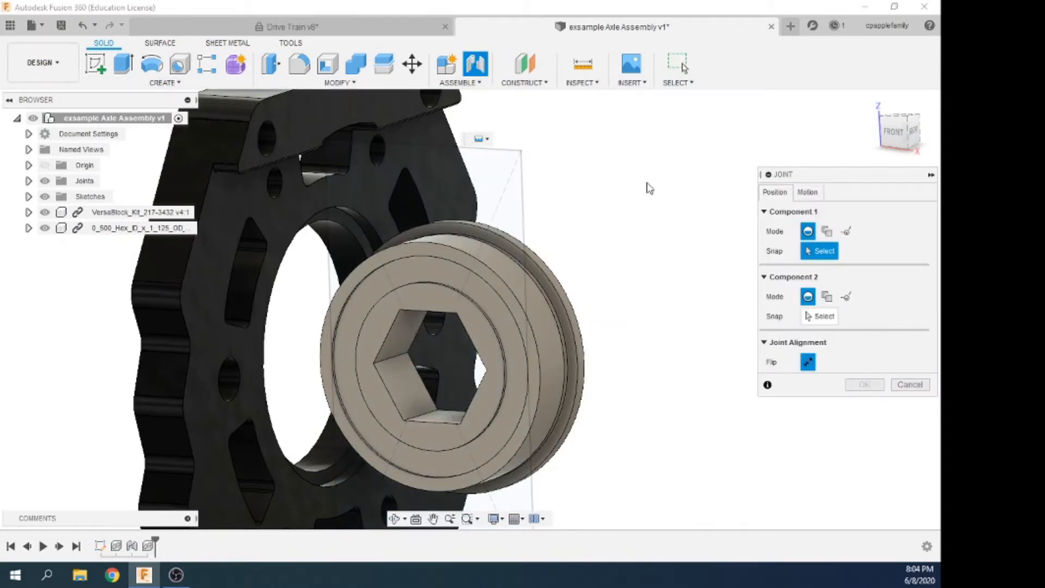
click(808, 192)
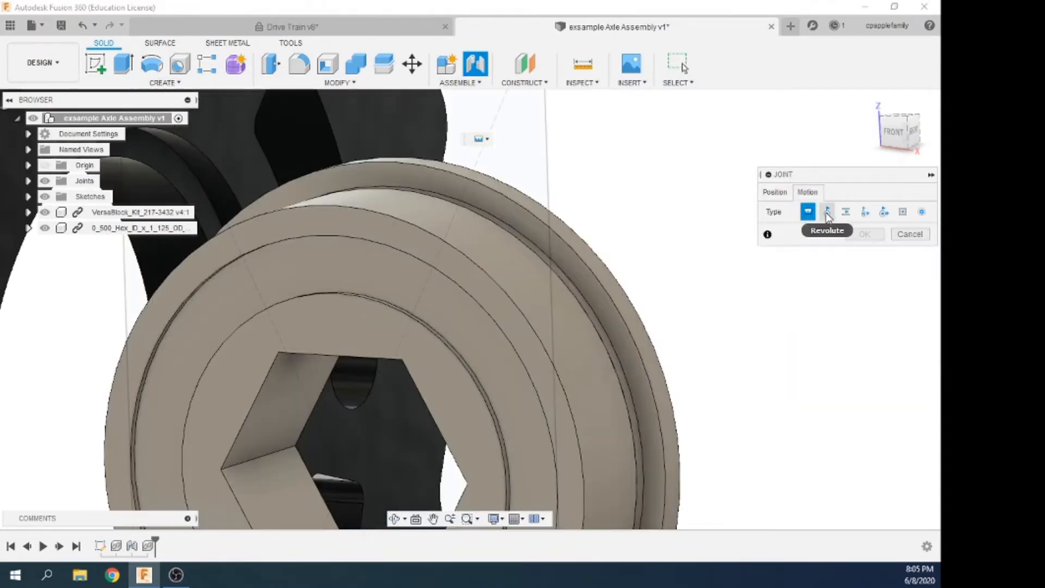
click(827, 213)
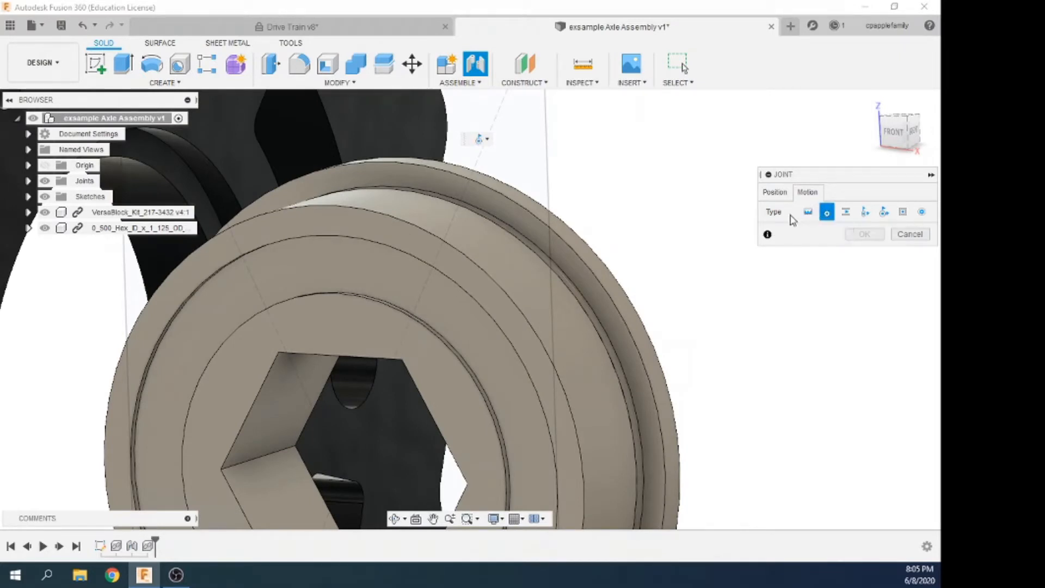
click(784, 194)
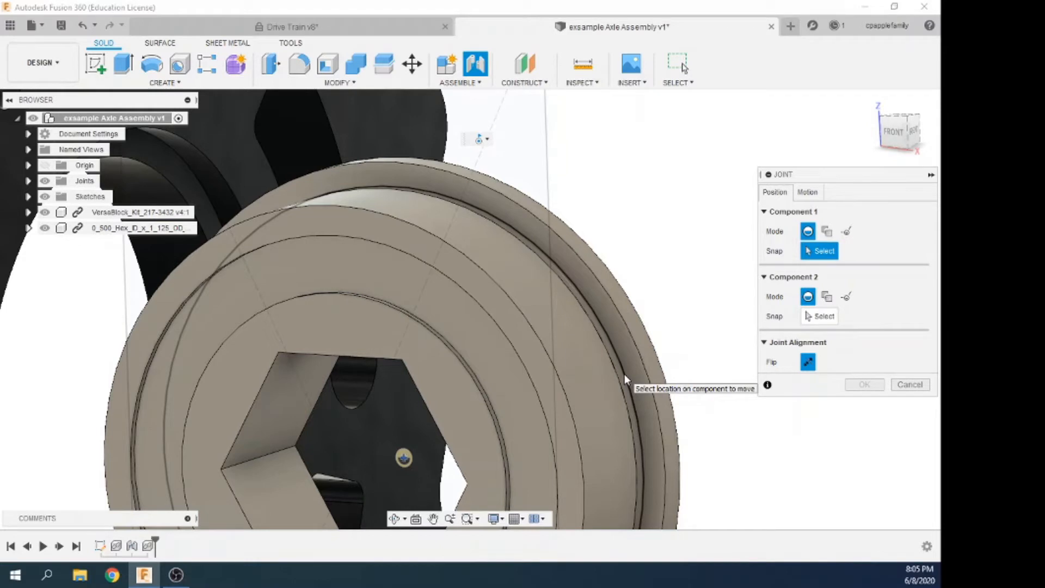
click(625, 374)
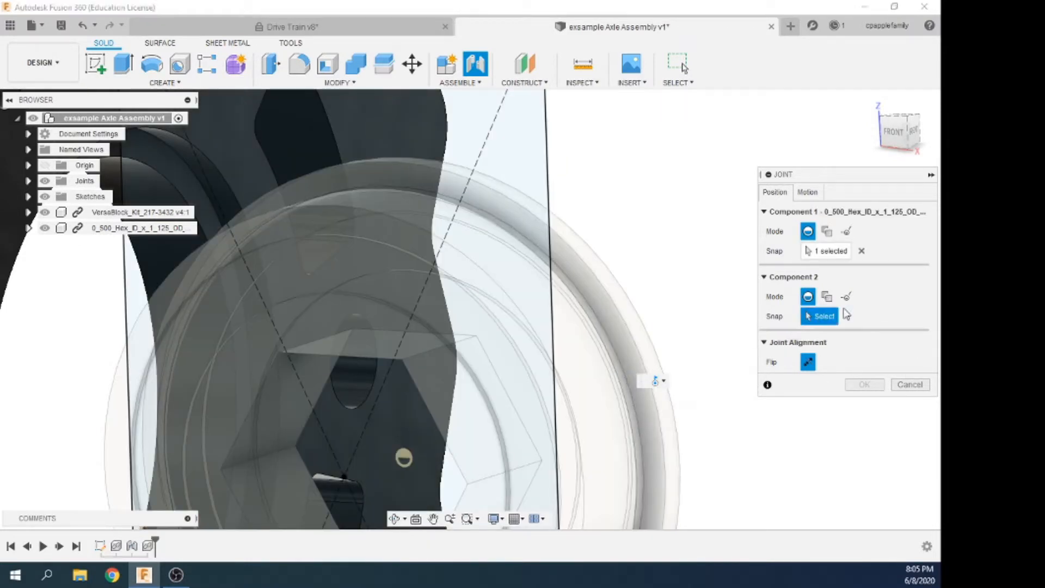
Snap the joint's second component to the circular edge of the block's bore recess, flip the bearing's direction and complete the joint
scroll(348, 326, down, 2)
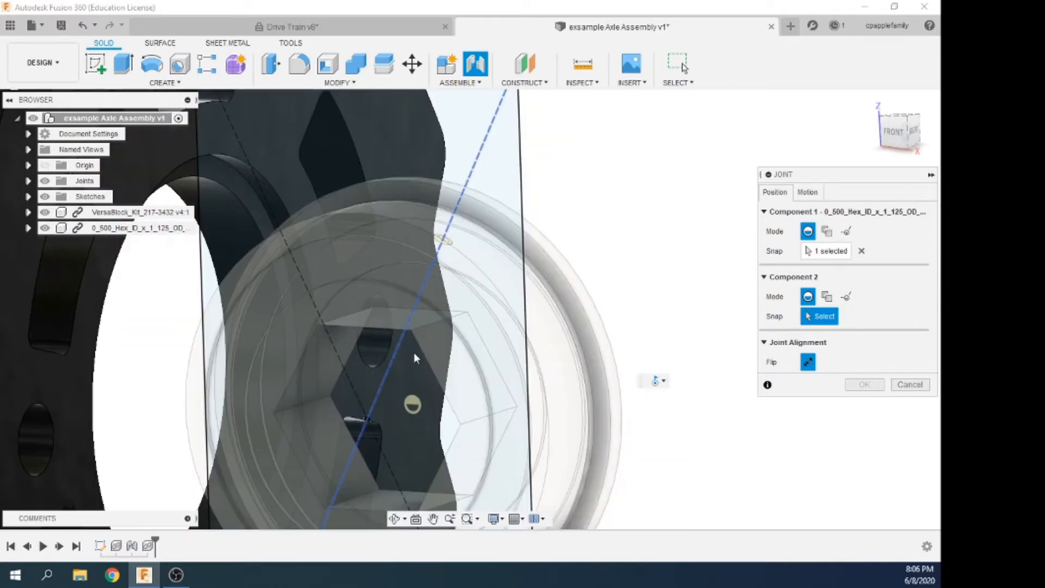
scroll(343, 384, down, 3)
scroll(253, 512, up, 5)
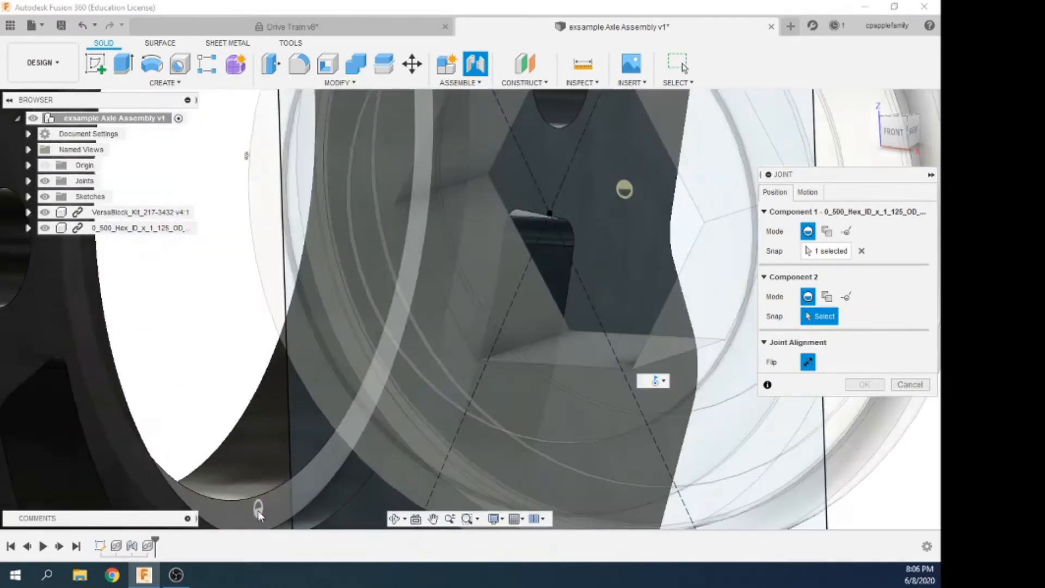
scroll(286, 370, down, 5)
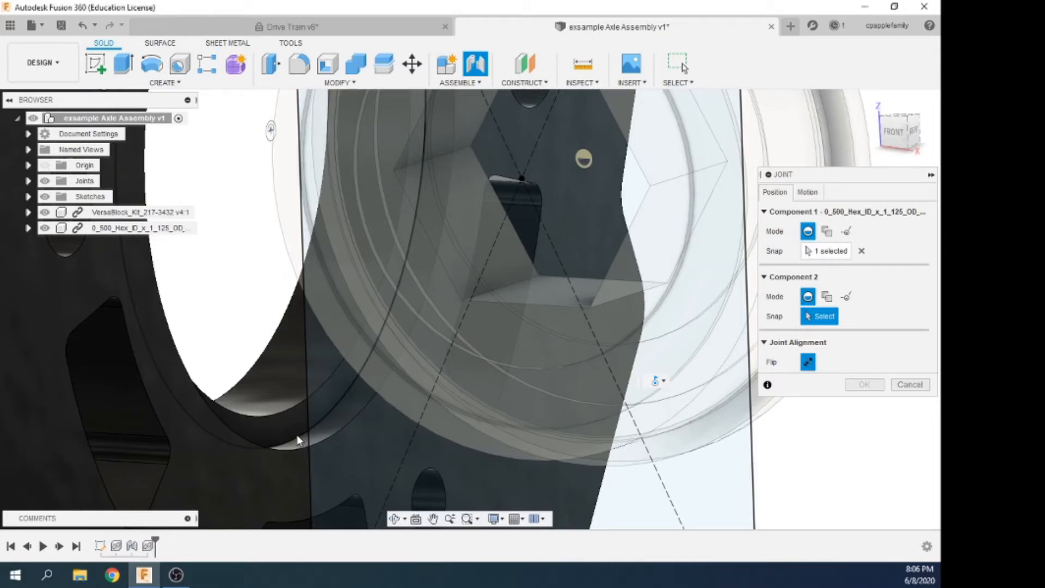
click(297, 435)
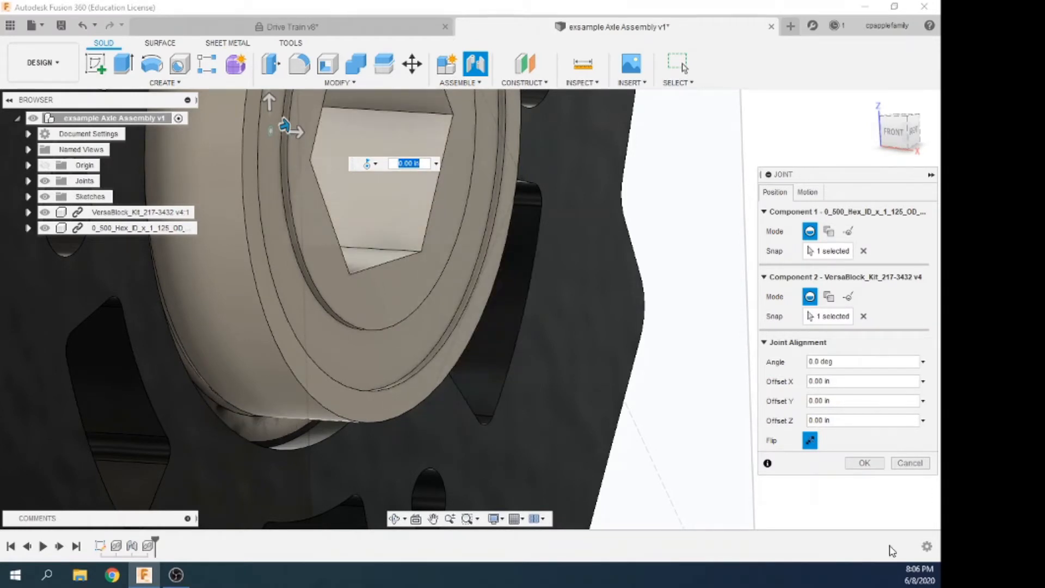
click(810, 441)
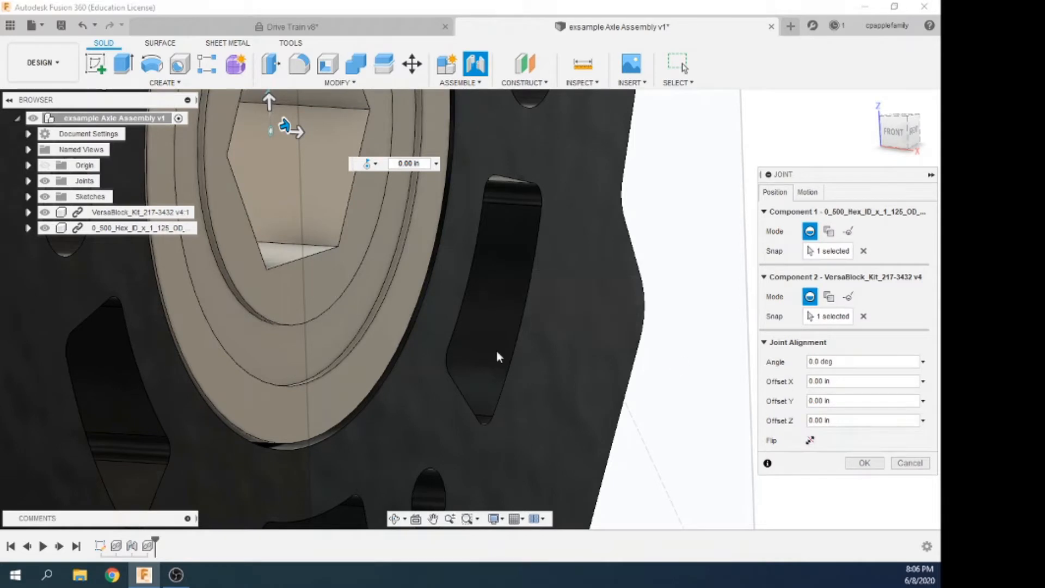
click(865, 463)
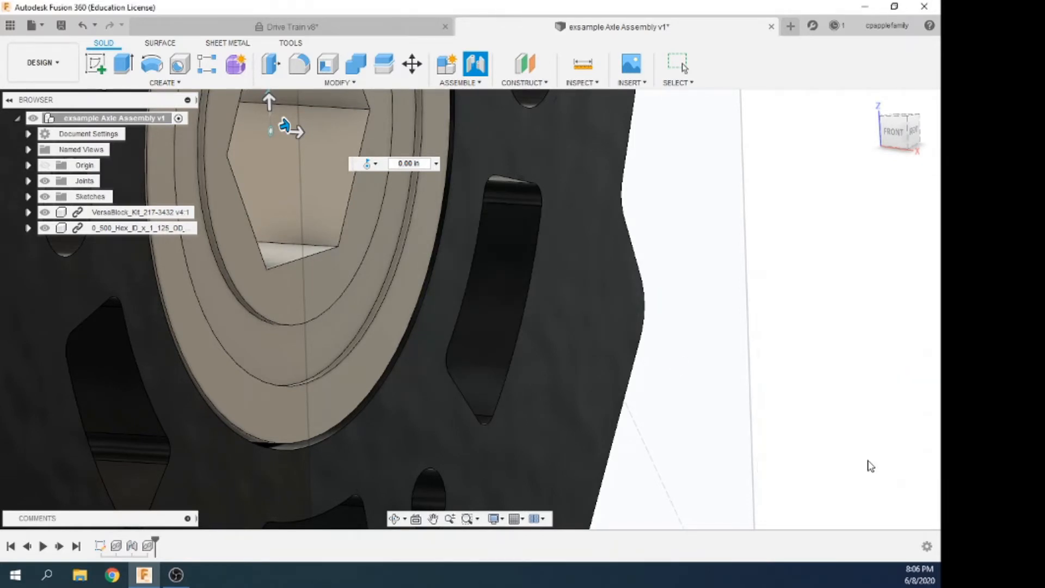
Turn the bearing within the block to test the revolute joint's motion
scroll(748, 359, down, 3)
scroll(740, 383, down, 2)
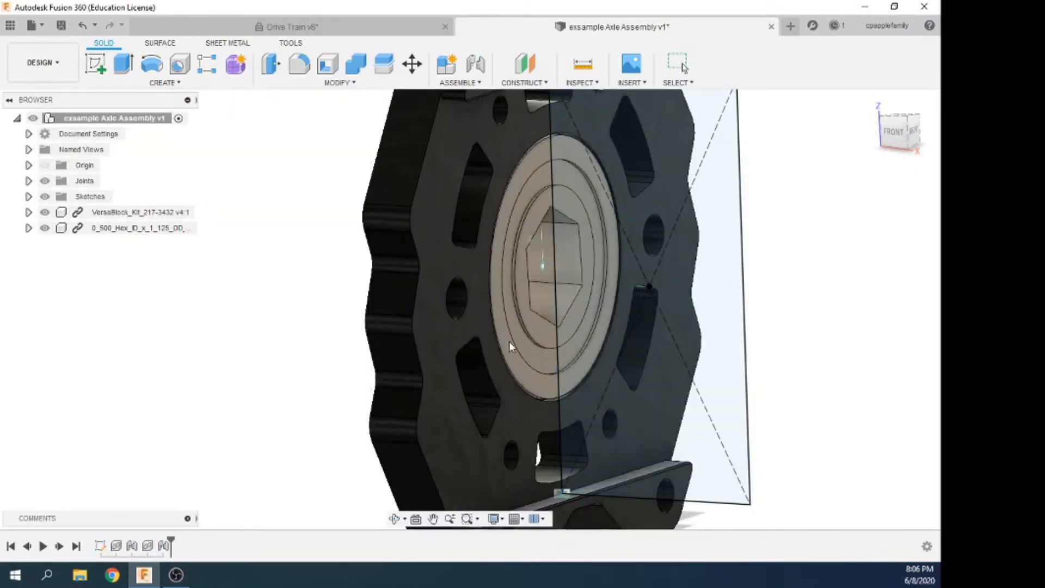
drag(519, 331, 467, 325)
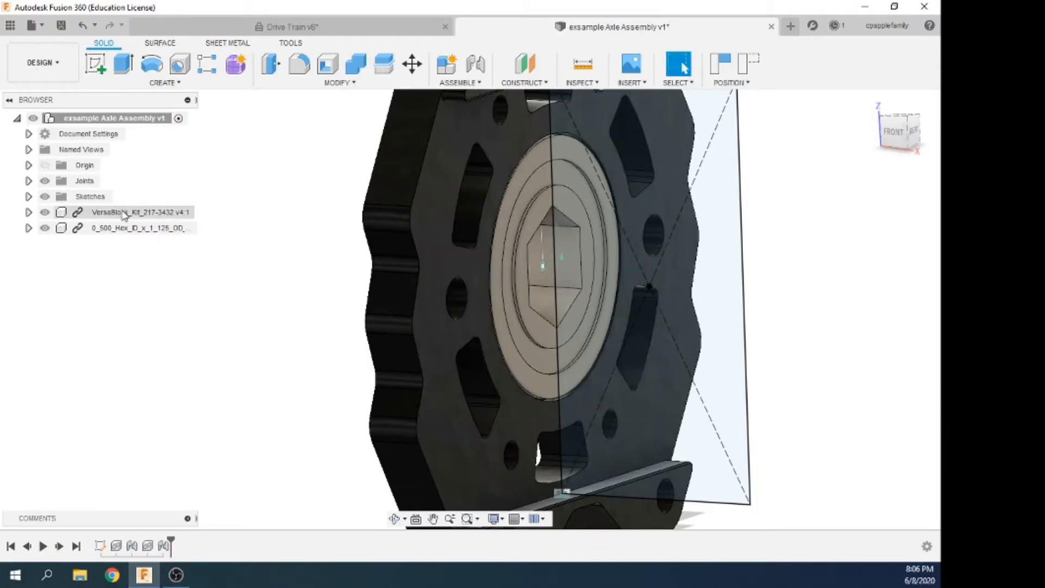
Start a component mirror from the previous position, with the bearing block and the flanged bearing as the objects
scroll(335, 258, down, 3)
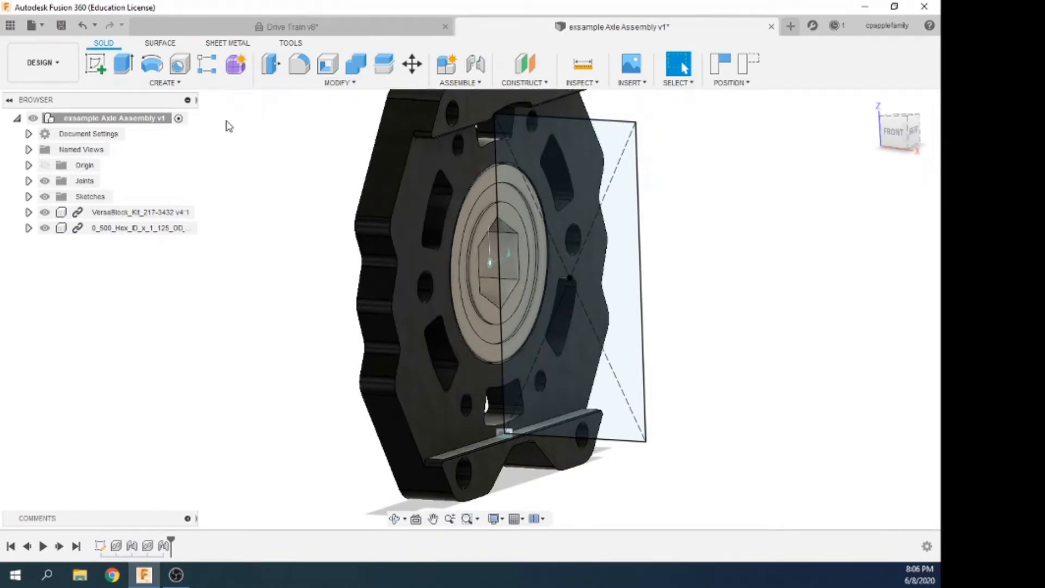
click(198, 85)
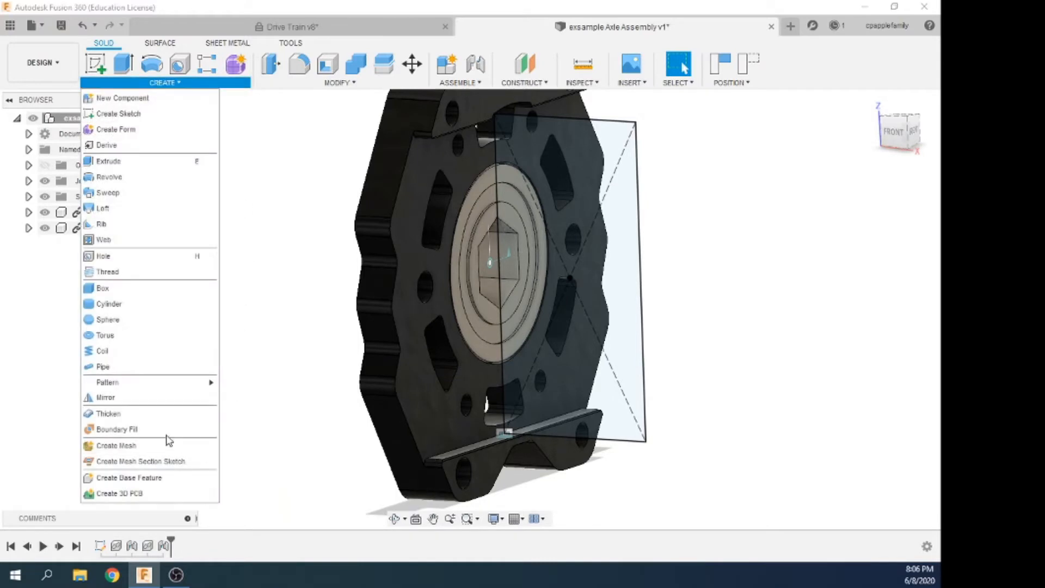
click(127, 404)
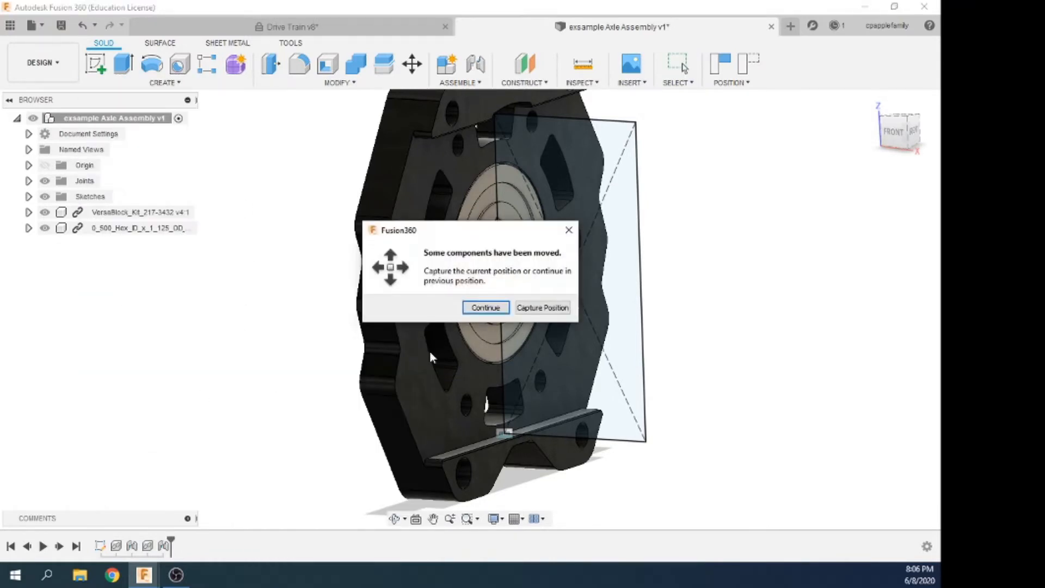
click(482, 306)
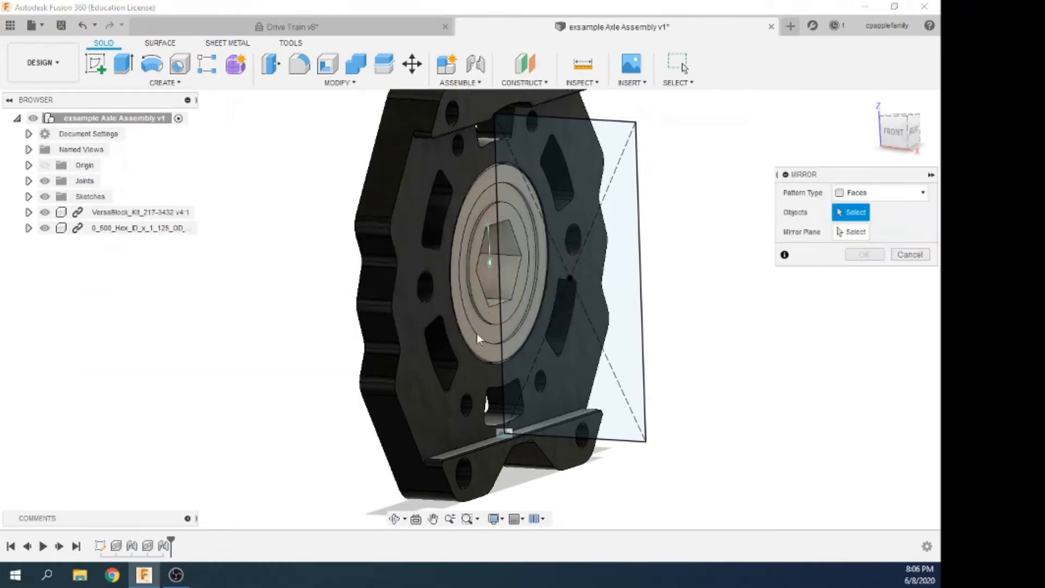
click(918, 194)
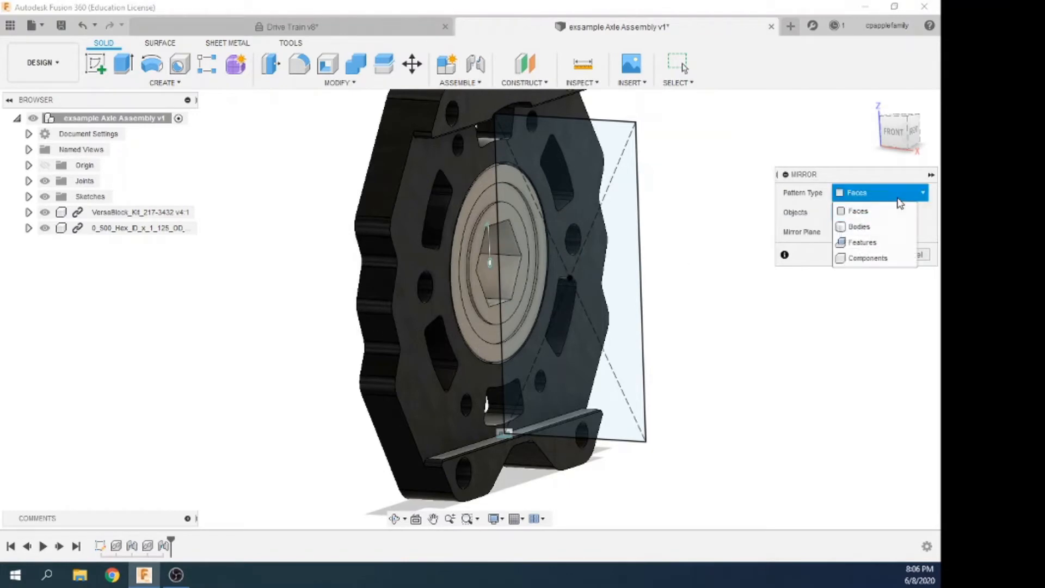
click(886, 265)
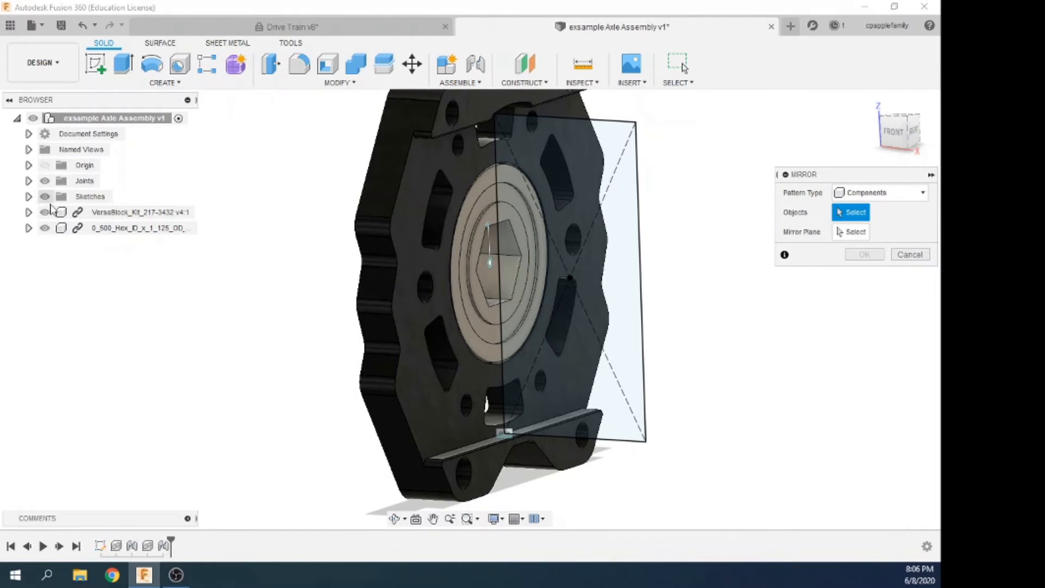
click(102, 213)
click(108, 228)
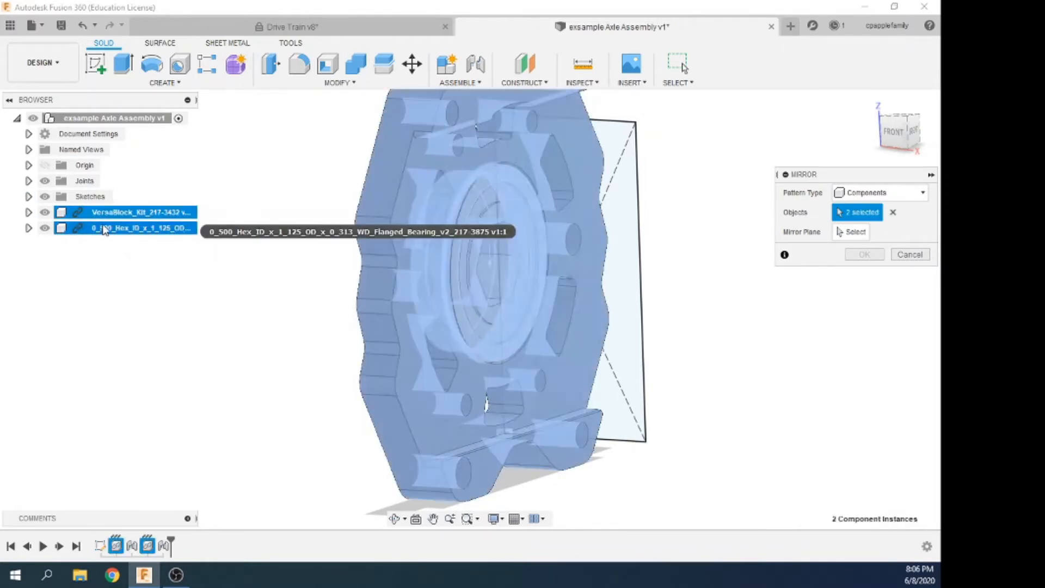
Mirror the two selected components across the origin's YZ plane to the opposite side of the tube-profile rectangle
click(857, 233)
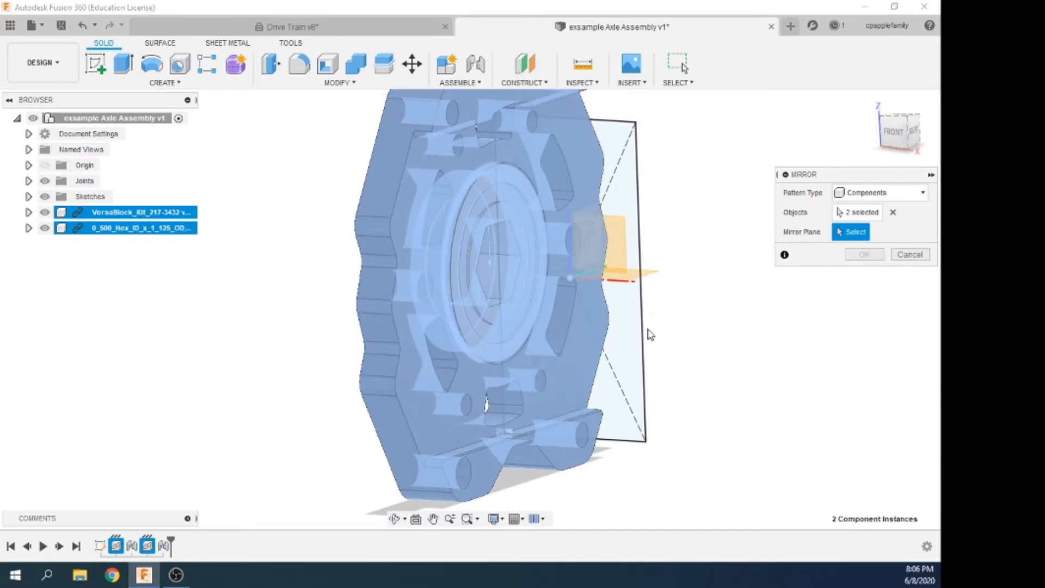
shift+middle_drag(643, 341, 613, 248)
click(603, 240)
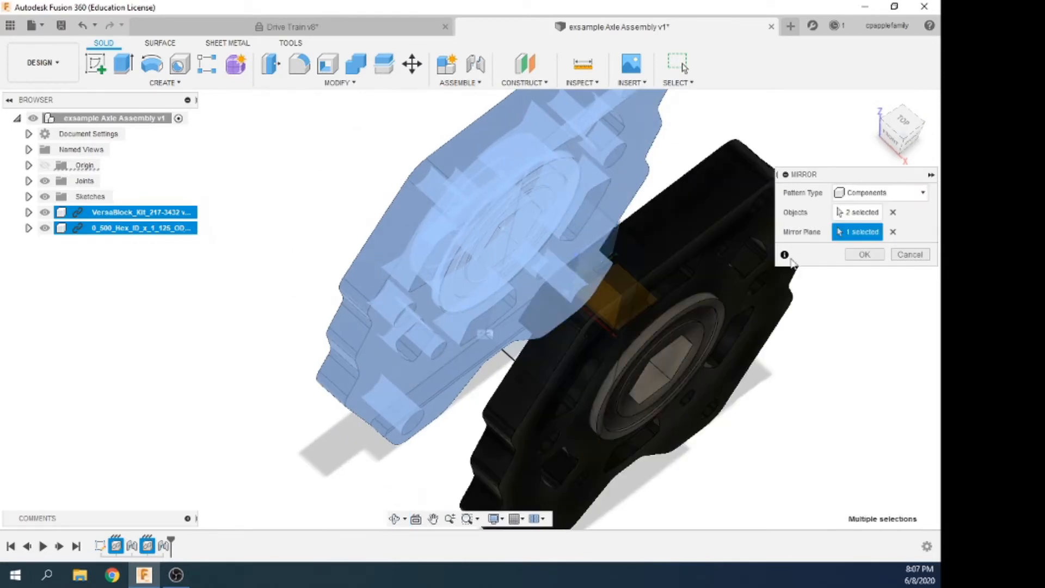
click(862, 258)
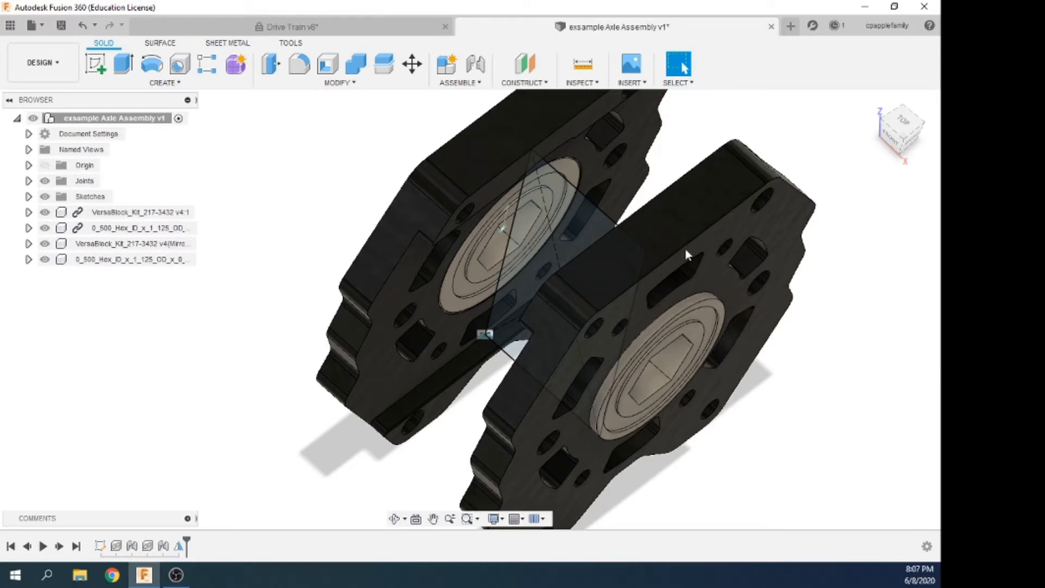
Move the mirrored bearing block and bearing freely to test whether they are constrained, and undo the moves
mouse_move(679, 234)
mouse_down()
mouse_move(703, 347)
mouse_move(653, 326)
mouse_move(646, 281)
mouse_move(659, 261)
mouse_up()
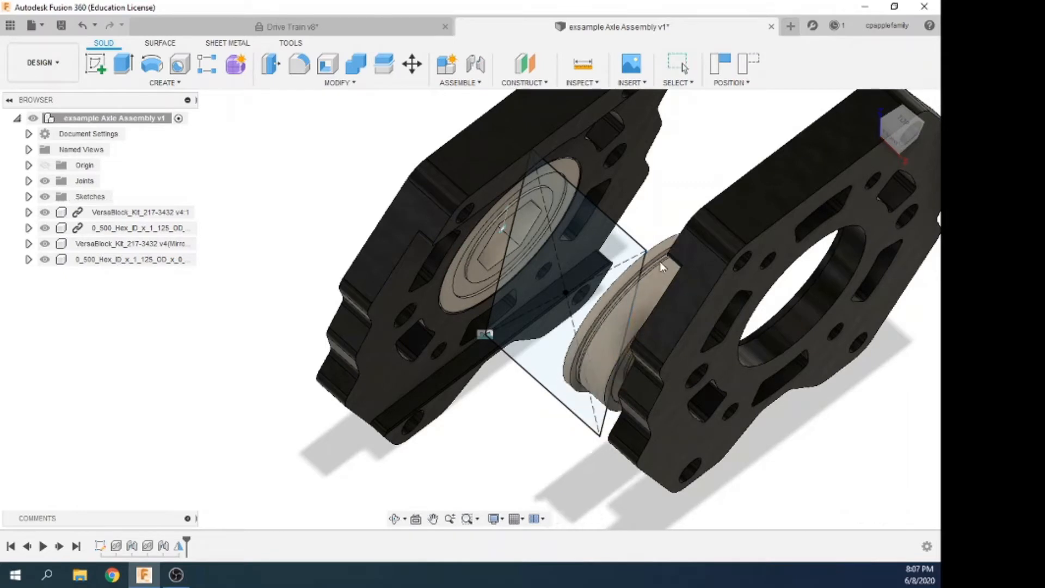
key(ctrl+z)
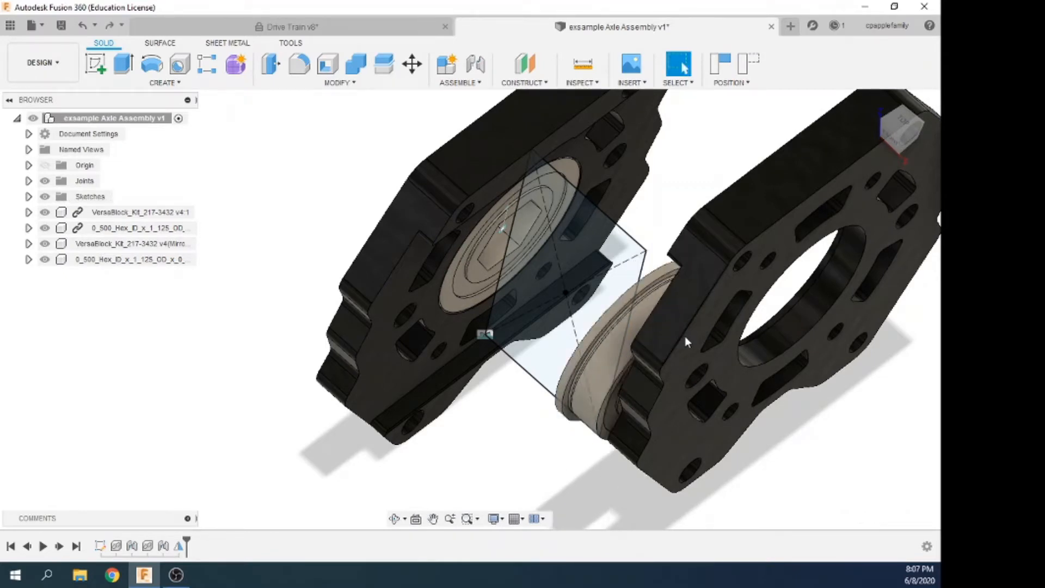
key(ctrl+z)
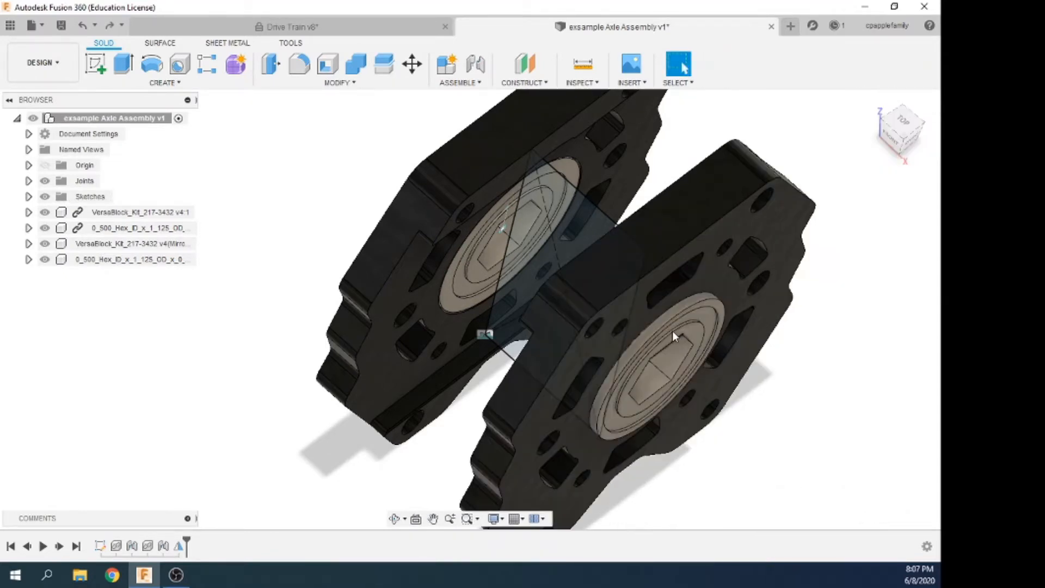
Create a rigid as-built joint between the mirrored VersaBlock bearing block and the original bearing block
click(470, 83)
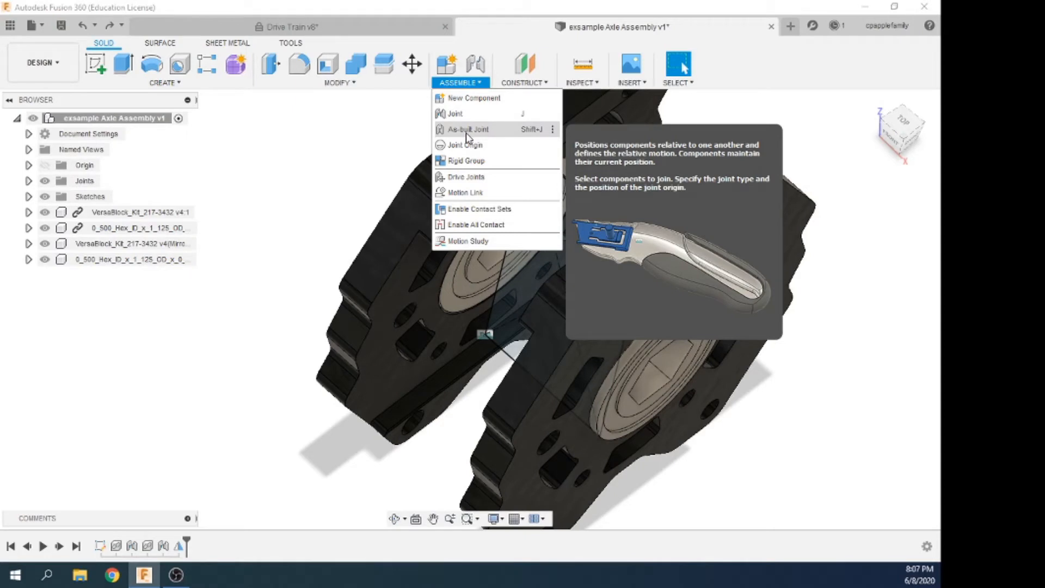
click(466, 132)
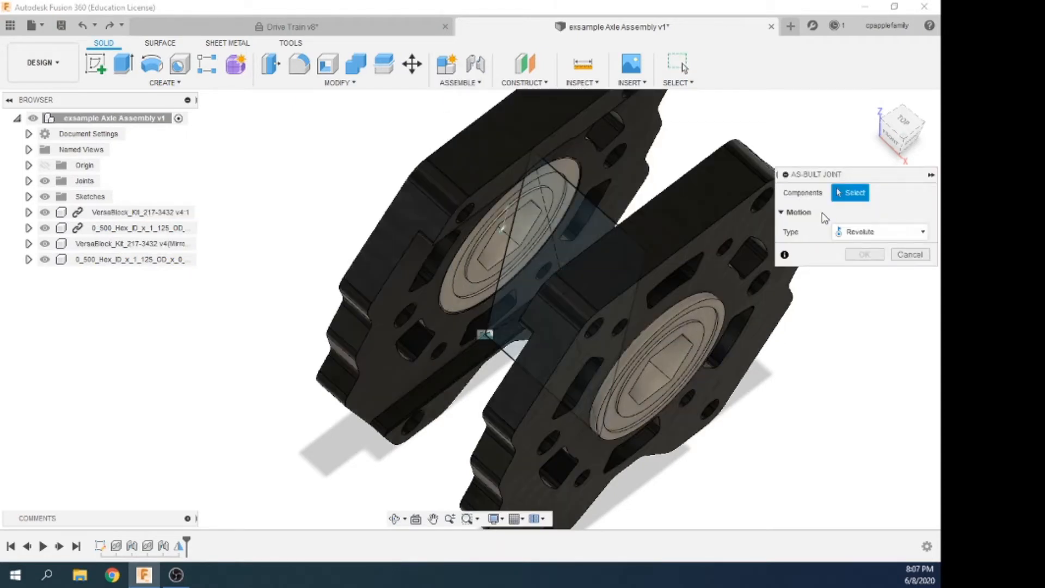
click(848, 233)
click(854, 252)
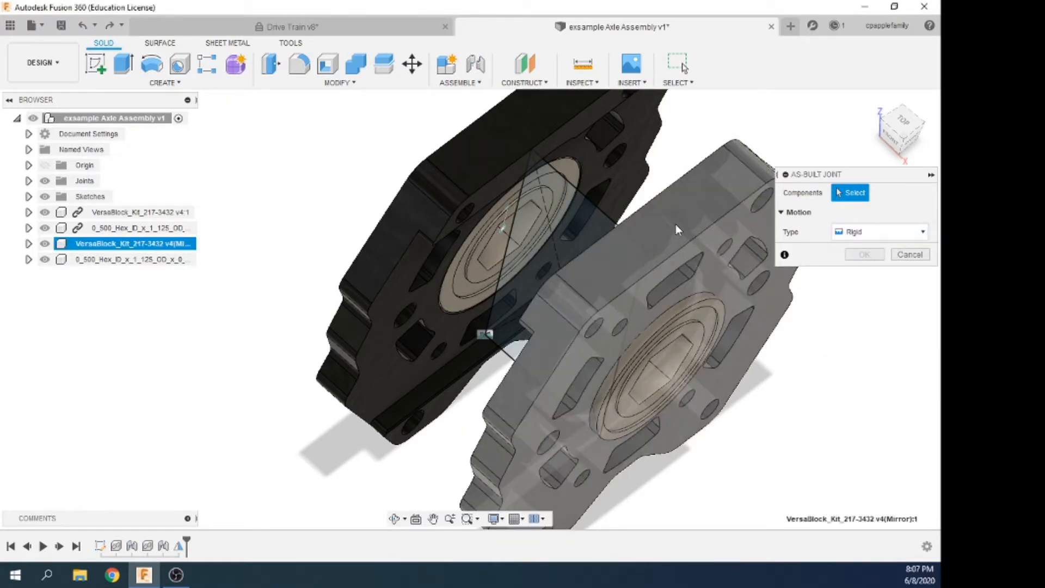
click(675, 224)
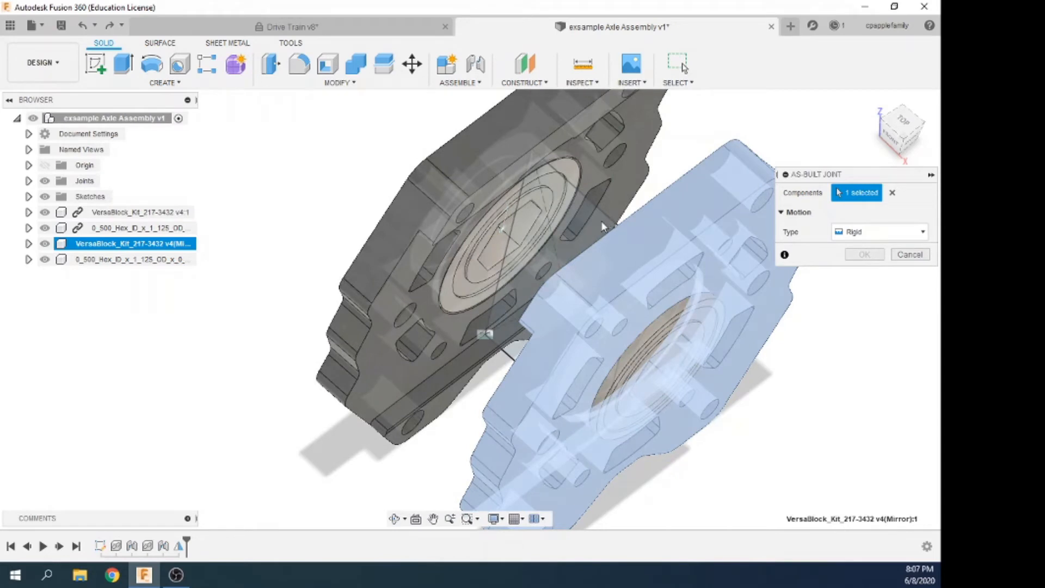
shift+middle_drag(600, 224, 606, 210)
click(605, 211)
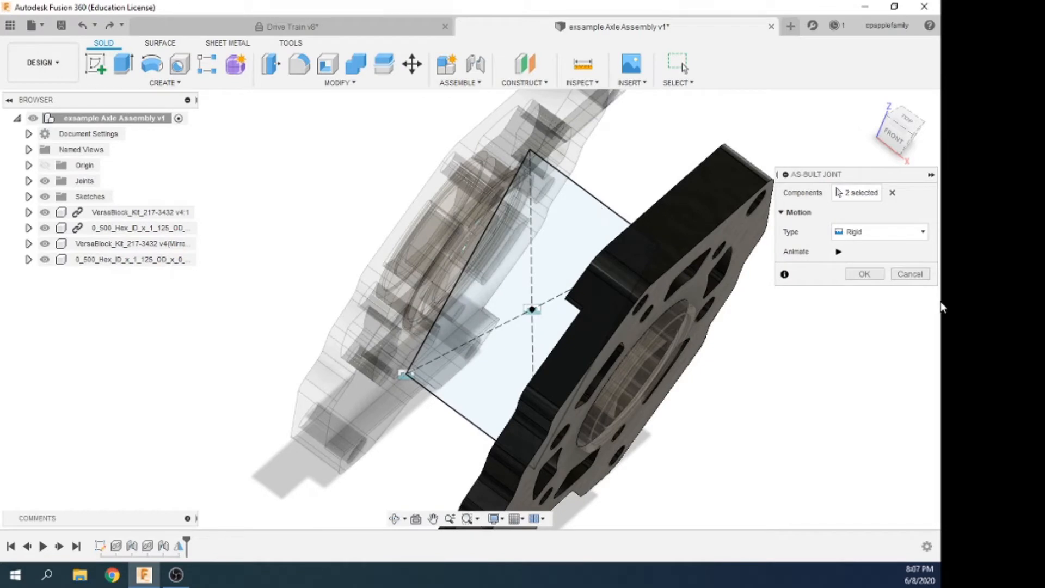
click(864, 274)
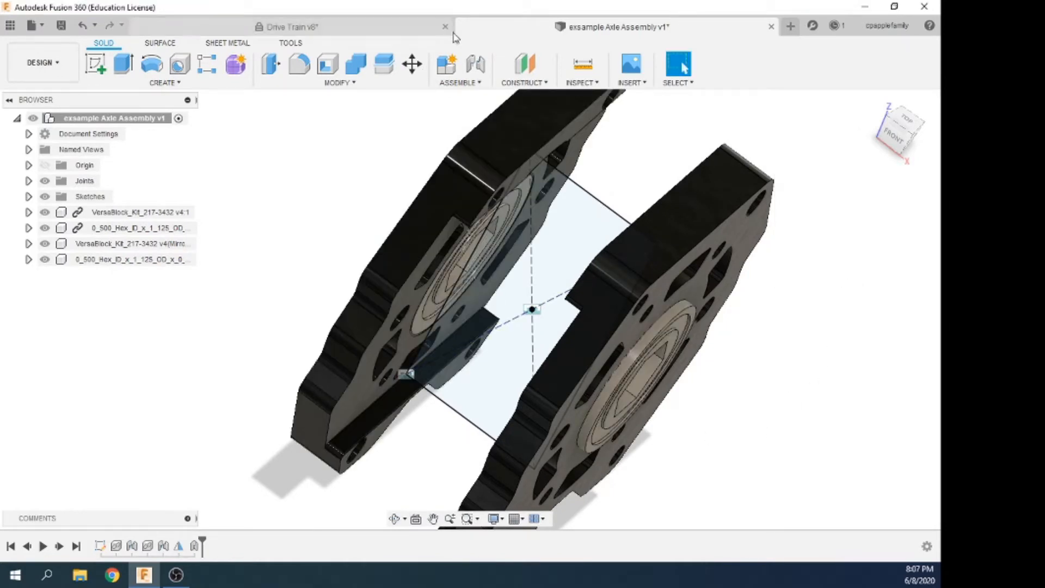
Create a revolute as-built joint between the mirrored hex bearing and its mirrored block, positioned on the bearing's circular edge
click(460, 82)
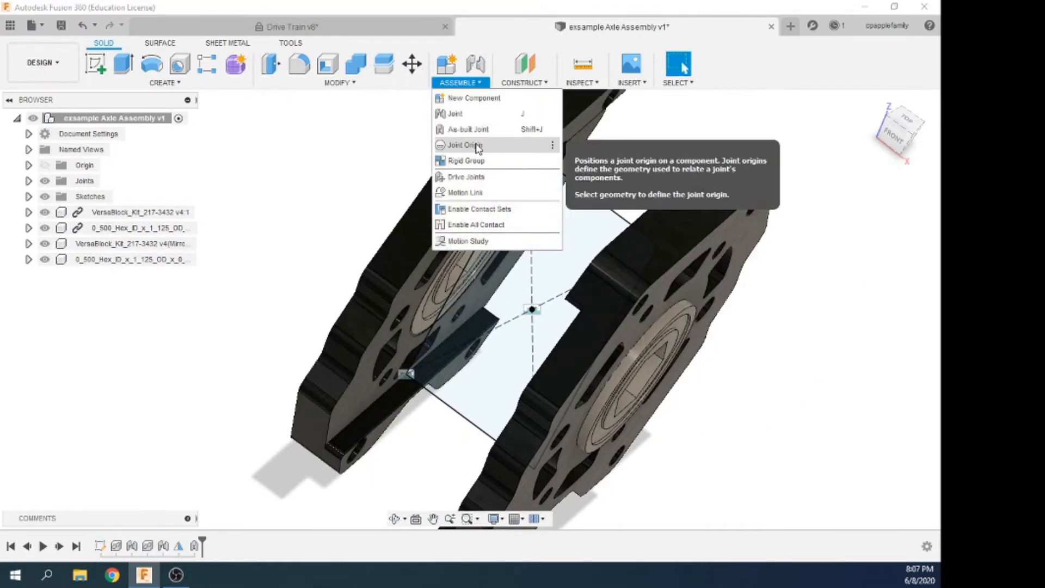
click(472, 130)
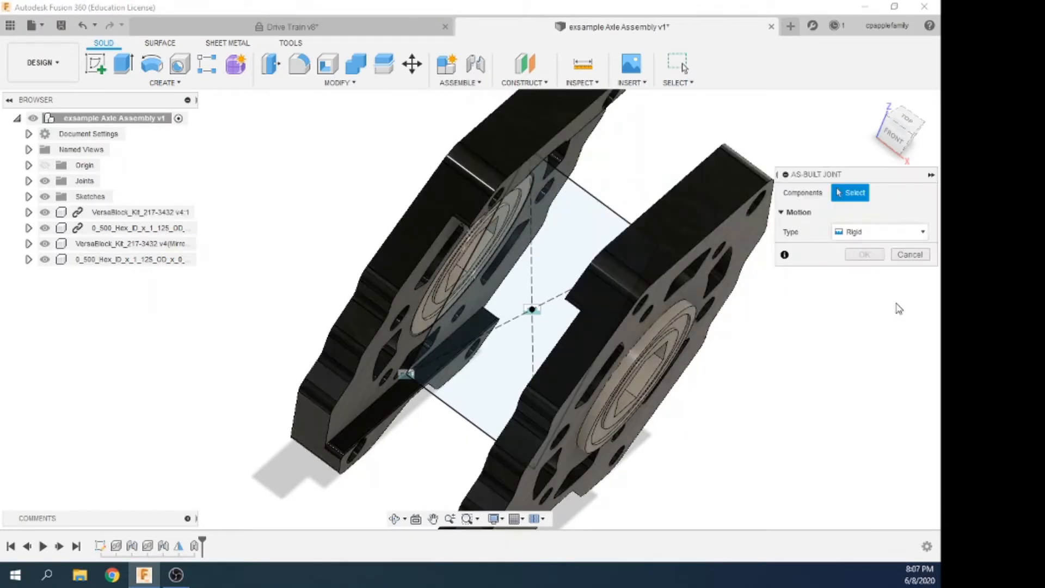
click(849, 232)
click(860, 266)
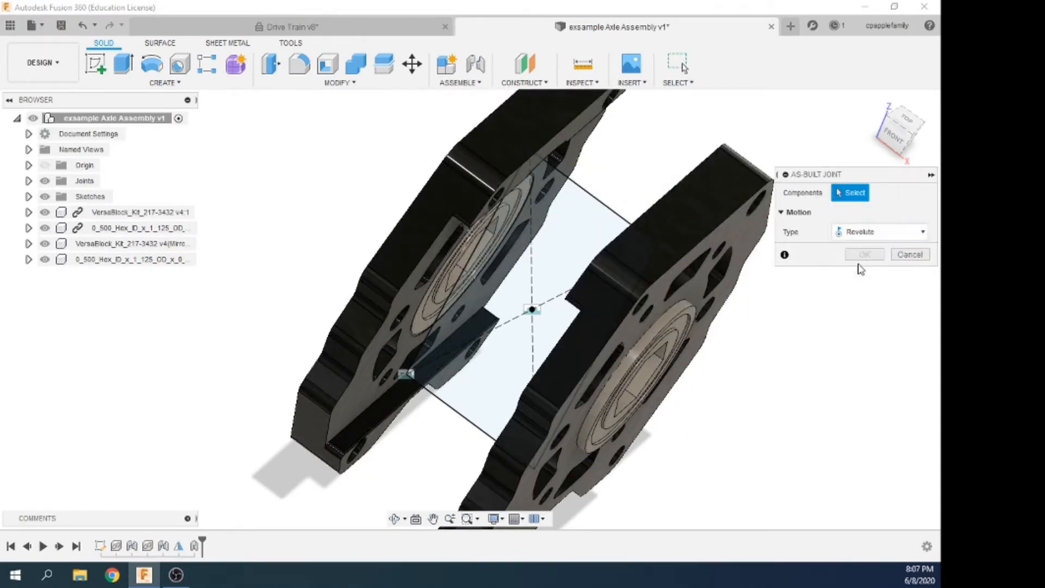
click(664, 329)
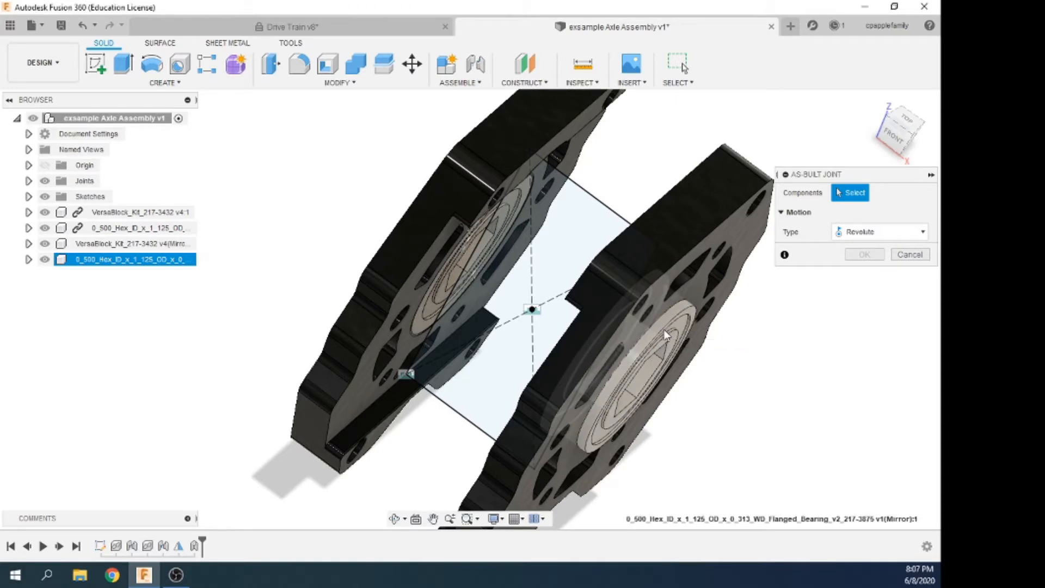
click(675, 243)
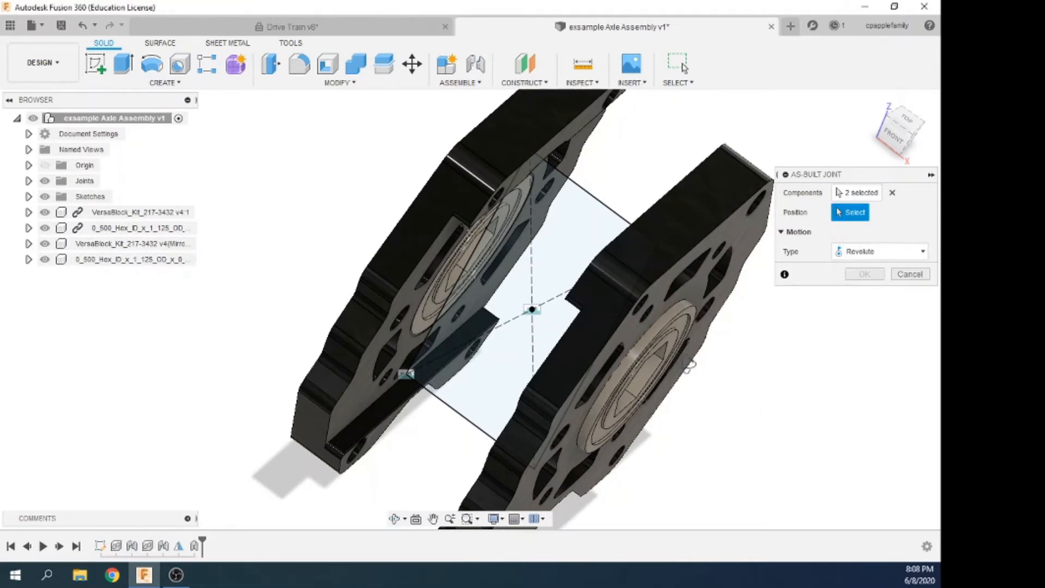
click(685, 364)
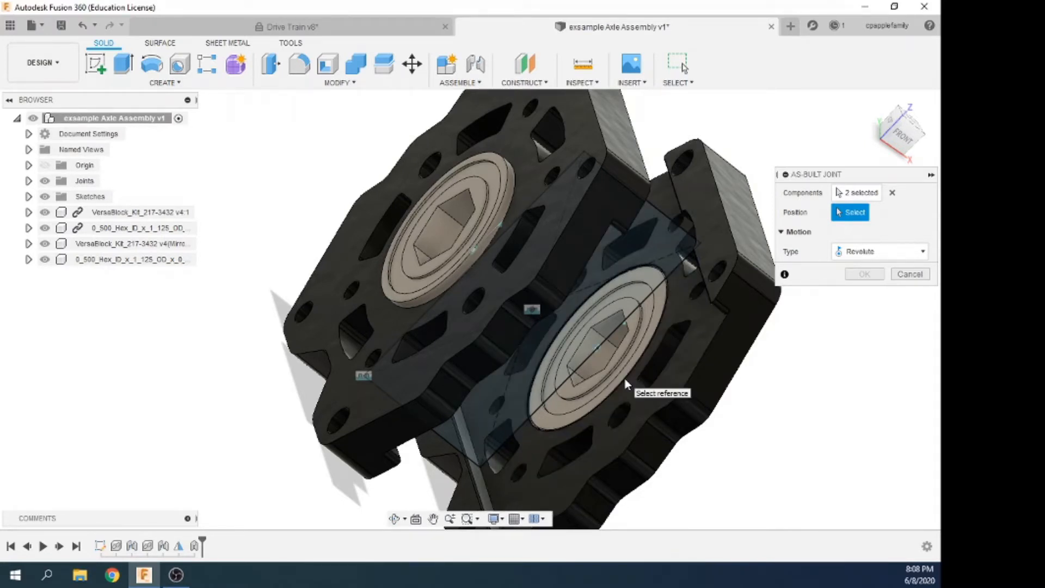
click(626, 384)
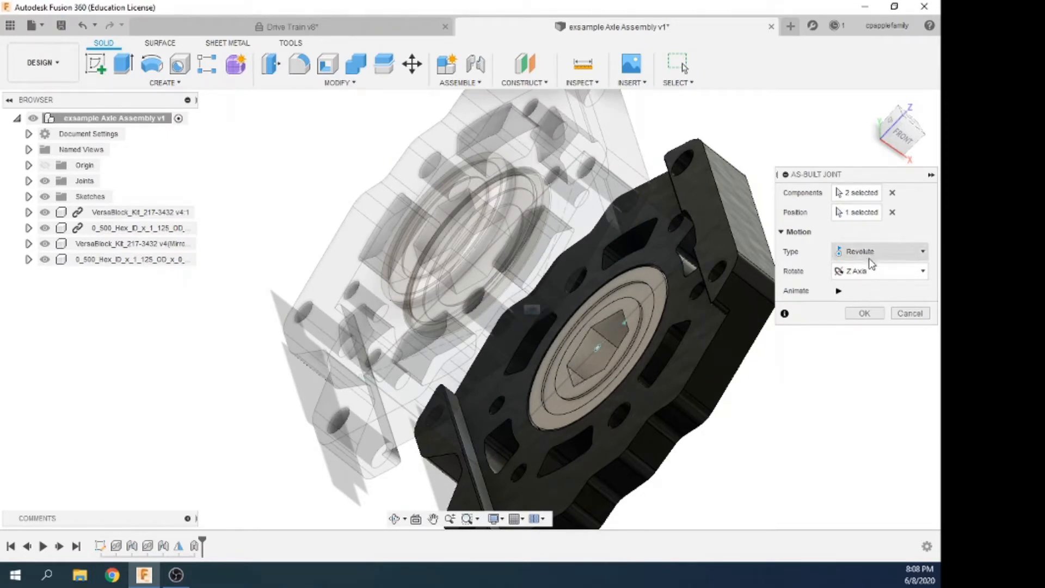
click(872, 317)
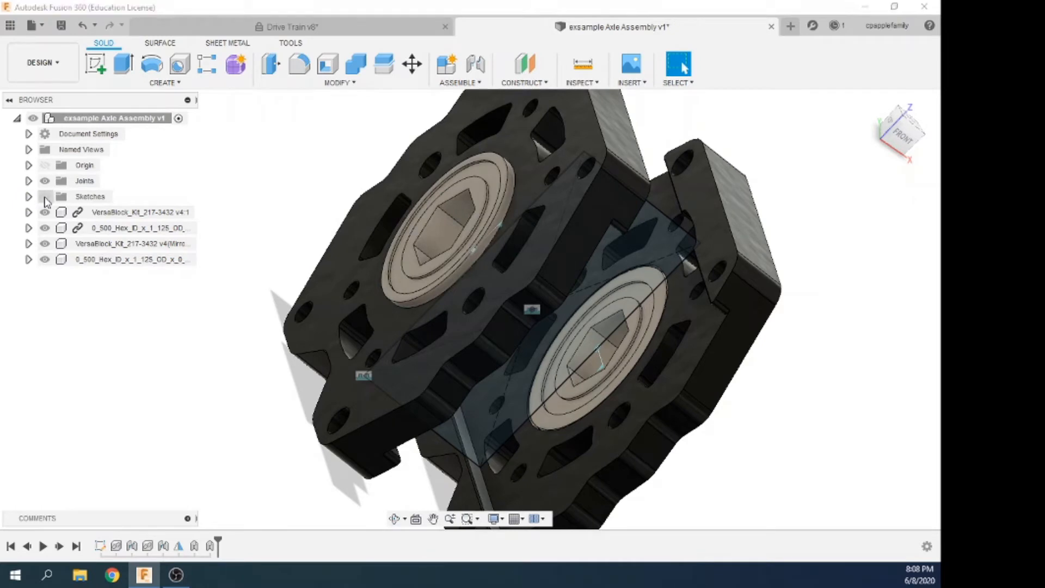
Hide the sketches and insert VersaChassis_Hex_Shaft_217-3437 from the Shafts and Sprockets folder into the assembly
click(44, 196)
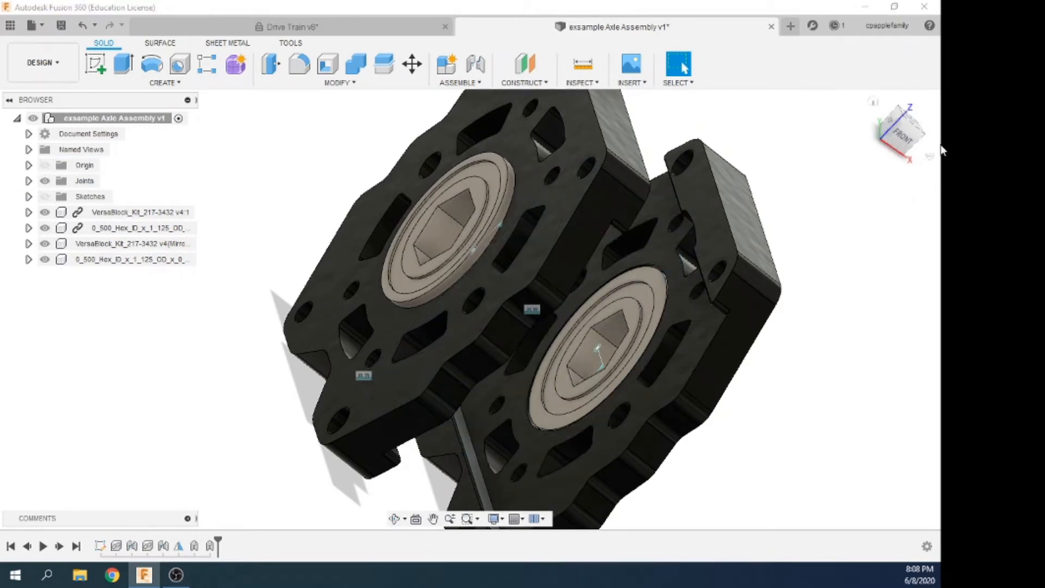
click(874, 103)
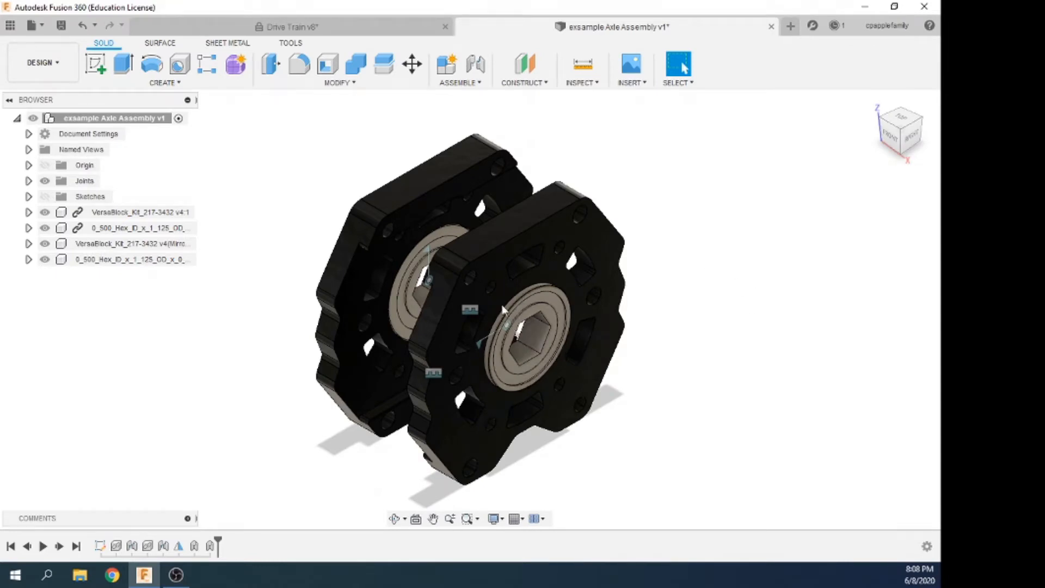
click(10, 25)
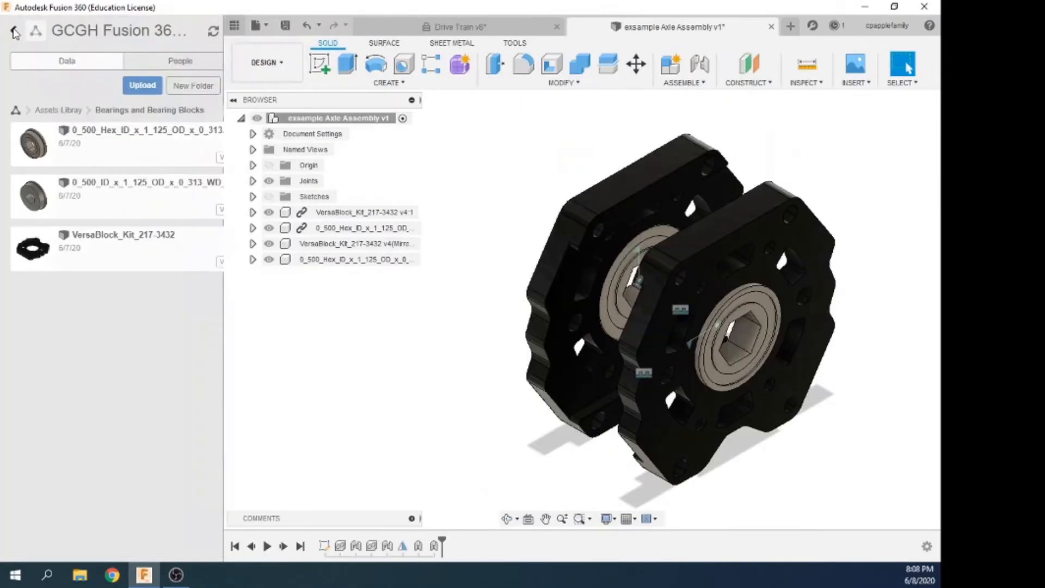
click(77, 111)
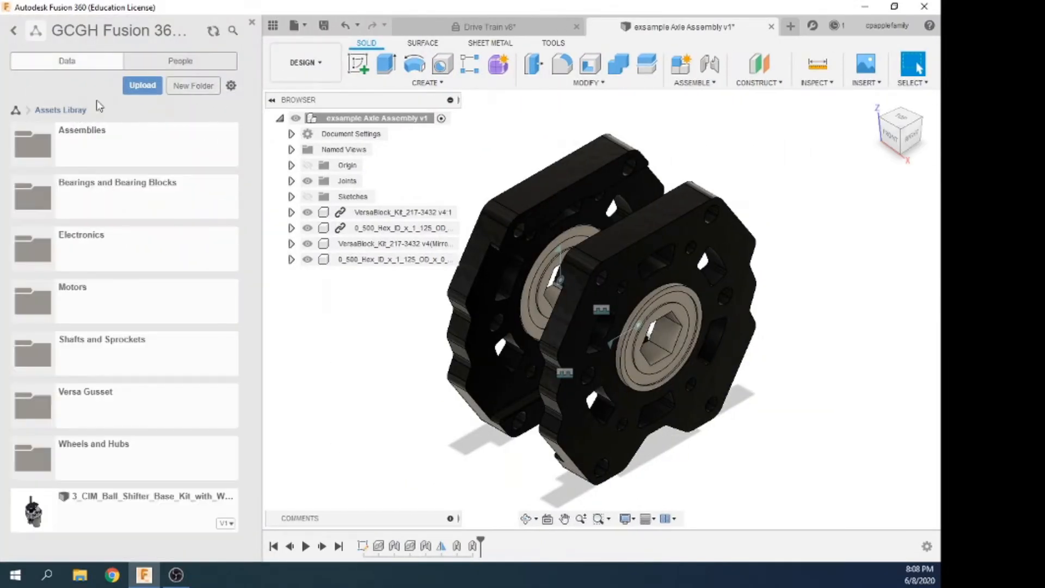
click(87, 346)
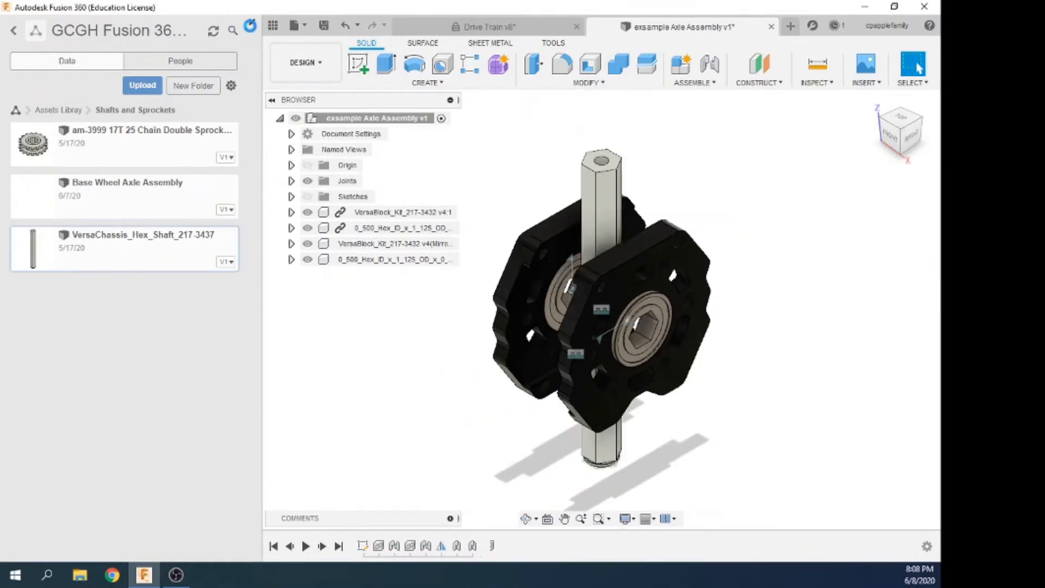
click(251, 22)
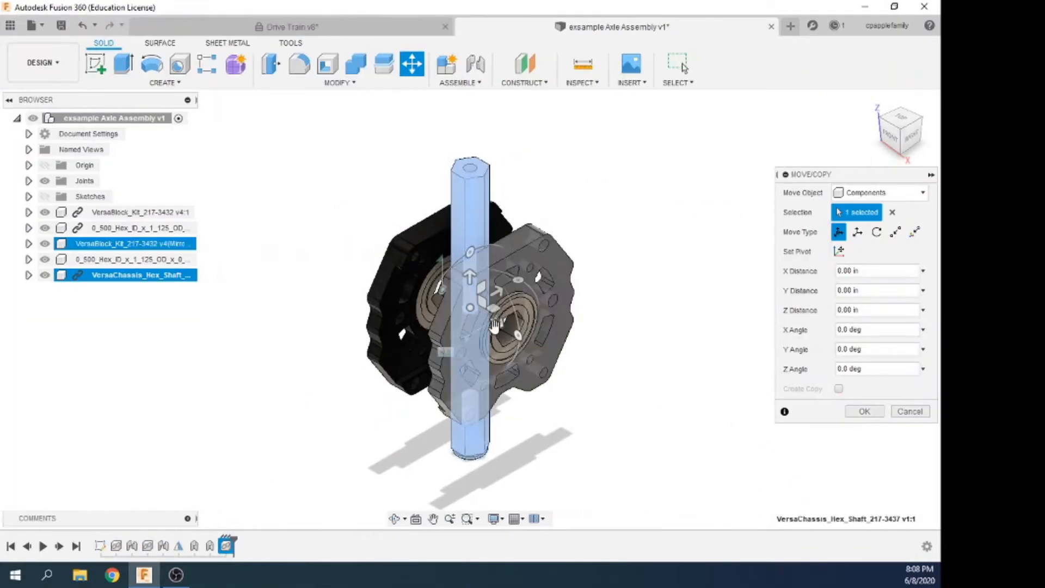
Rotate the hex shaft 90 degrees about Y and move it 1.40 in along its axis so it passes through both bearings
scroll(473, 297, up, 2)
scroll(473, 298, up, 2)
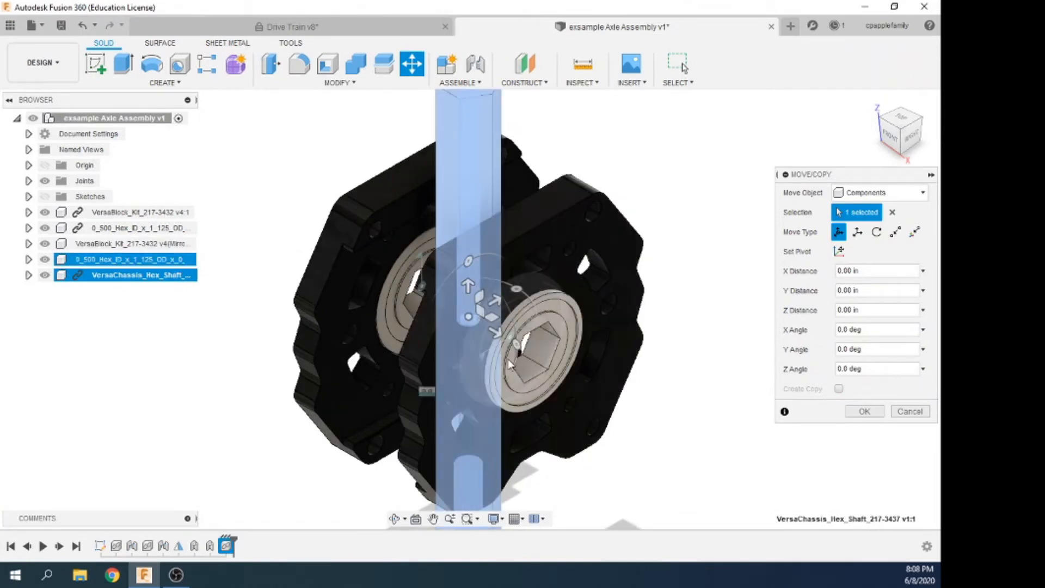
drag(517, 344, 473, 431)
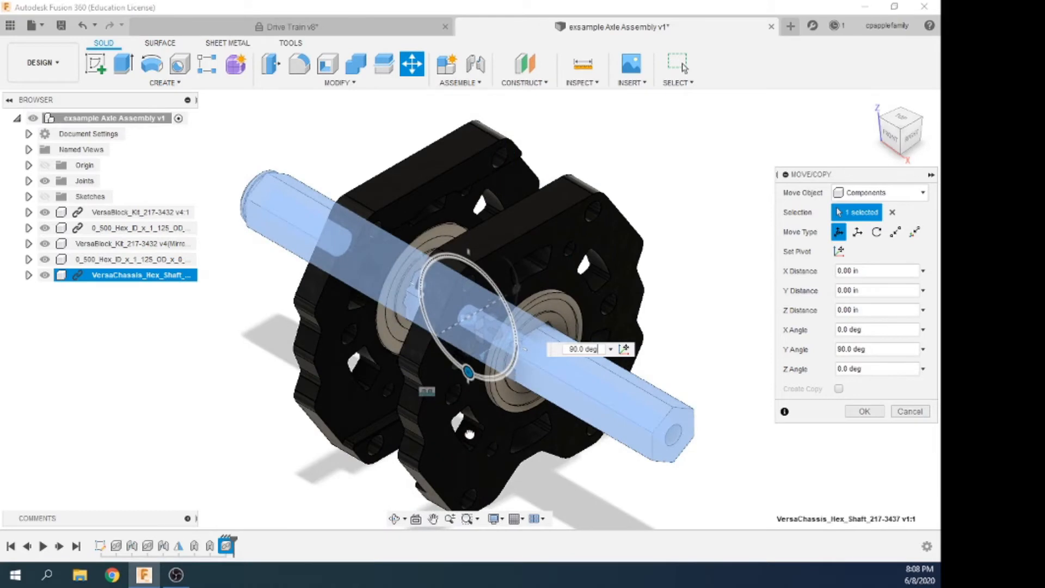
drag(509, 348, 636, 401)
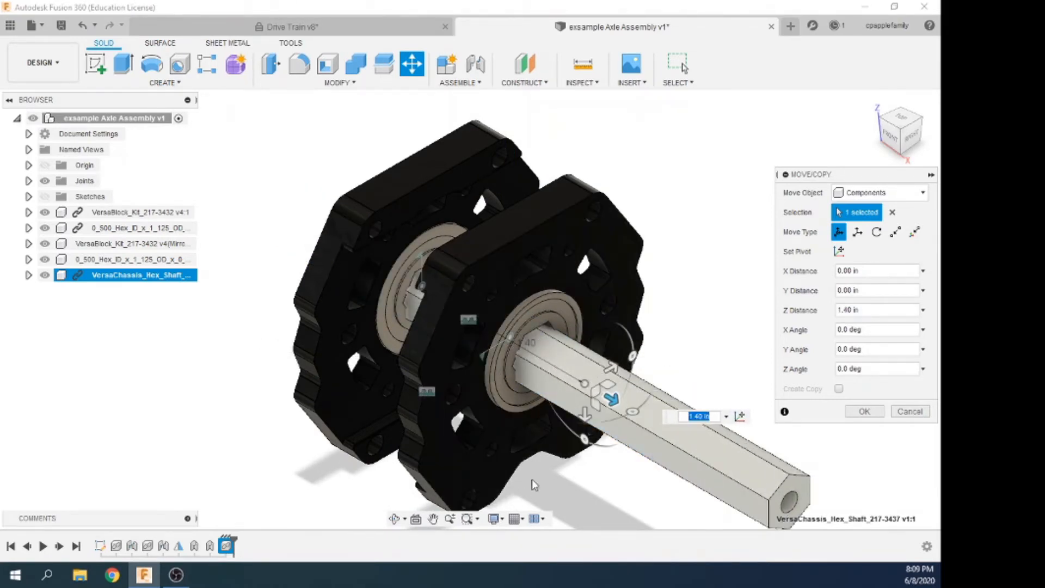
shift+middle_drag(563, 455, 655, 416)
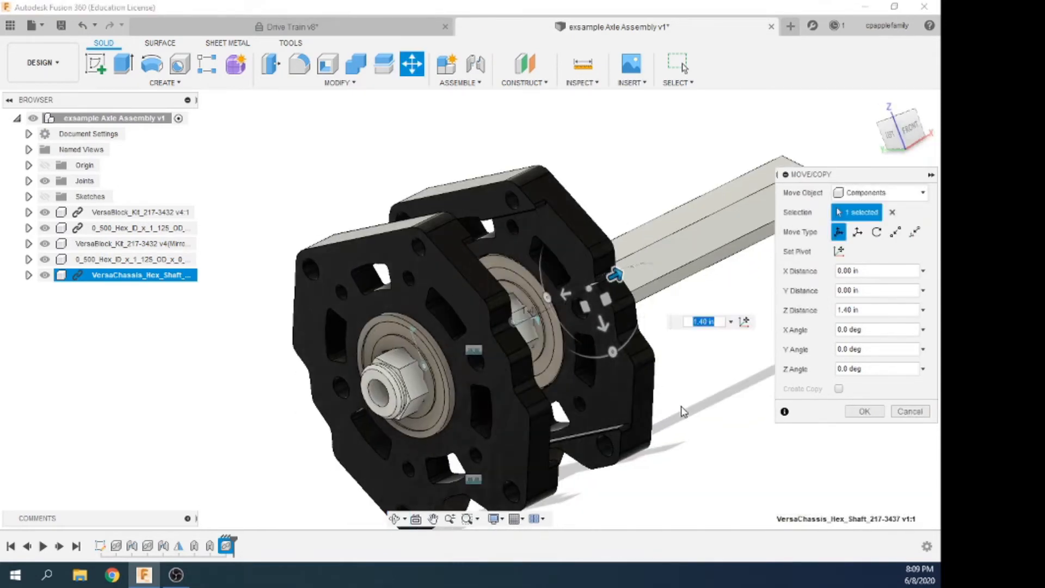
click(864, 411)
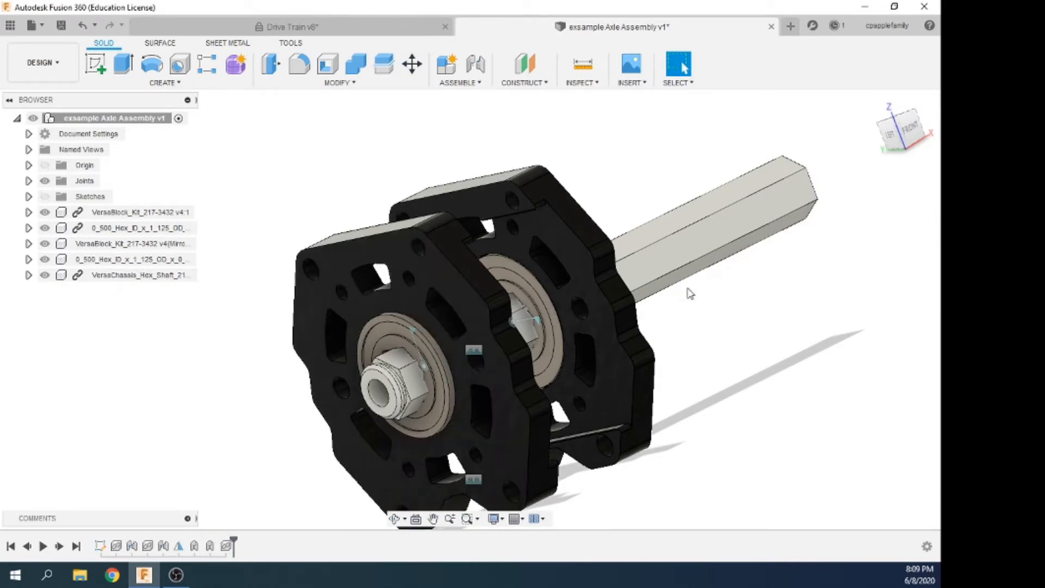
Start a rigid joint that snaps the centre of the hex shaft's shoulder at its turned end to the adjacent hex bearing's inner circular edge
scroll(416, 361, up, 5)
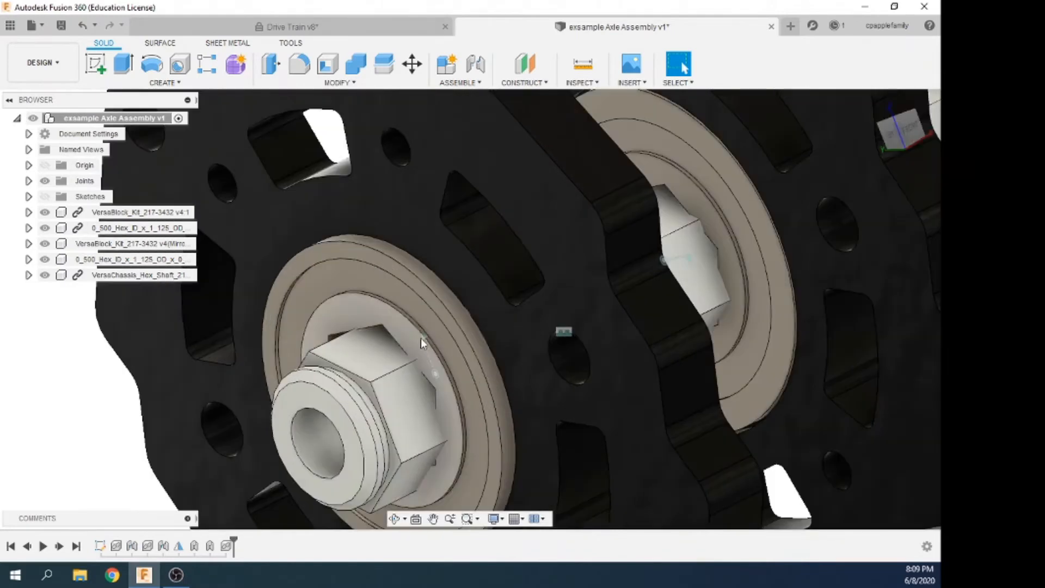
click(475, 66)
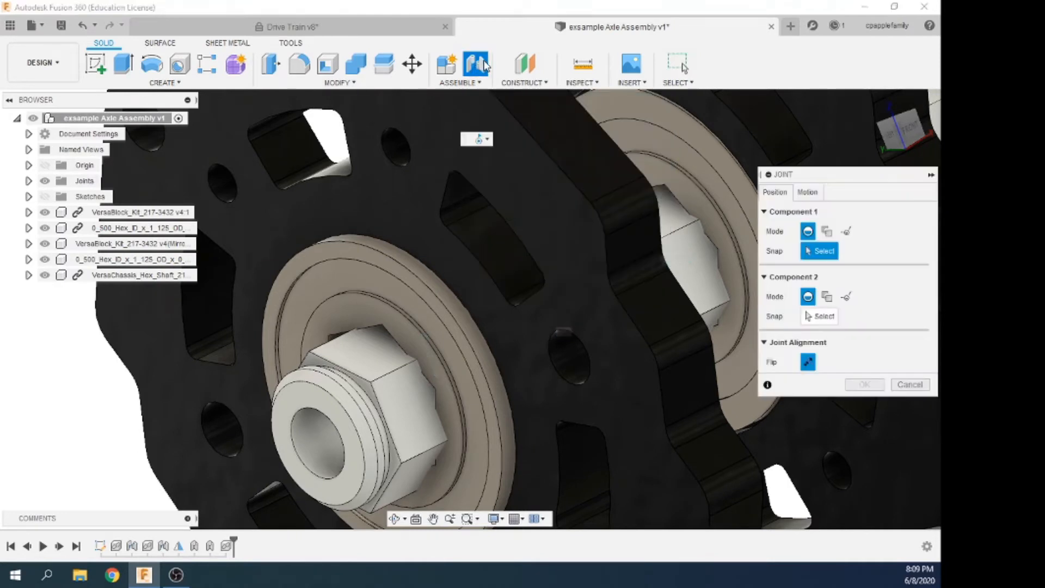
click(808, 192)
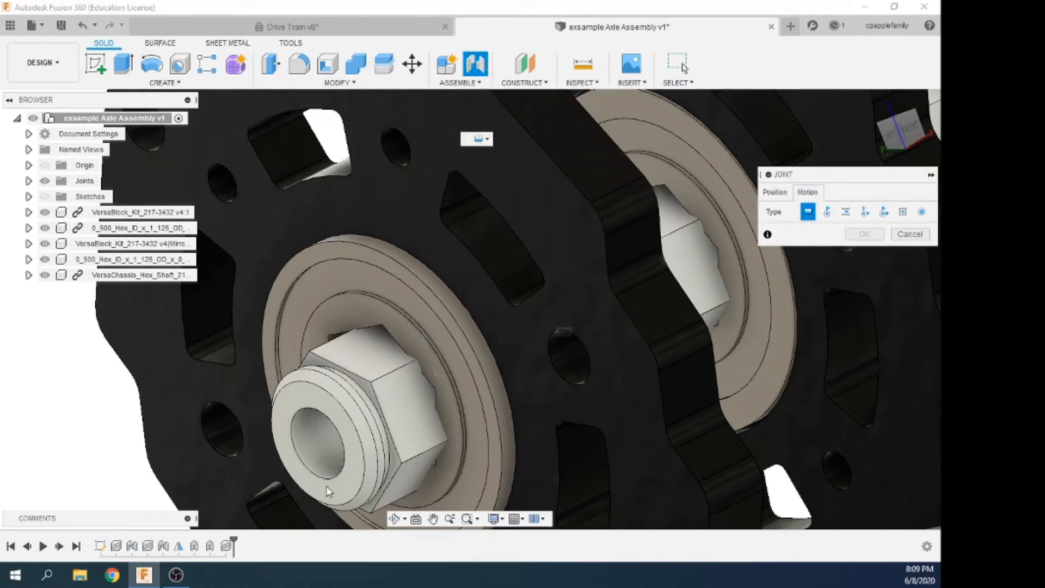
click(775, 192)
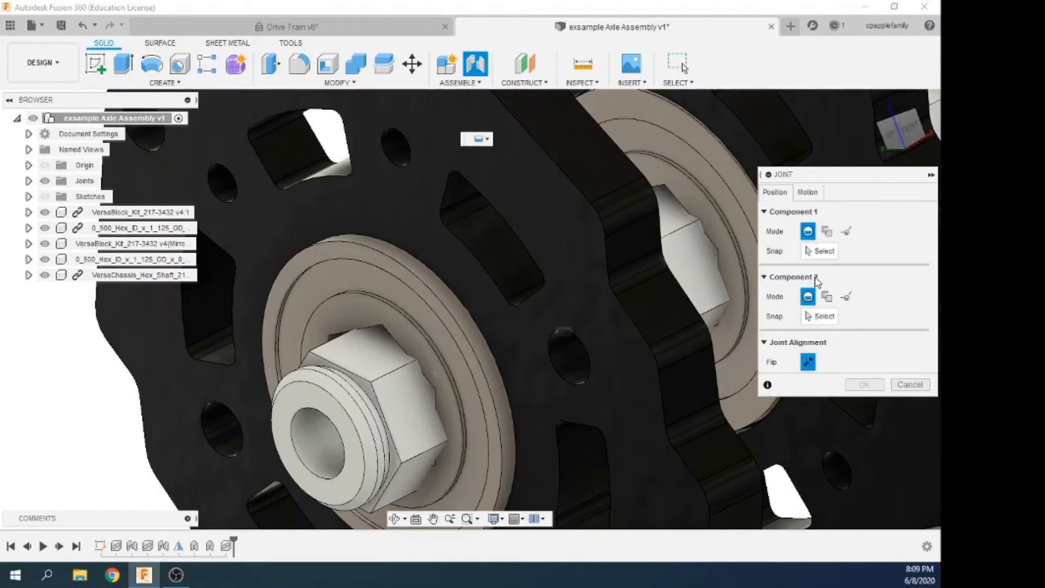
click(820, 251)
scroll(415, 403, up, 5)
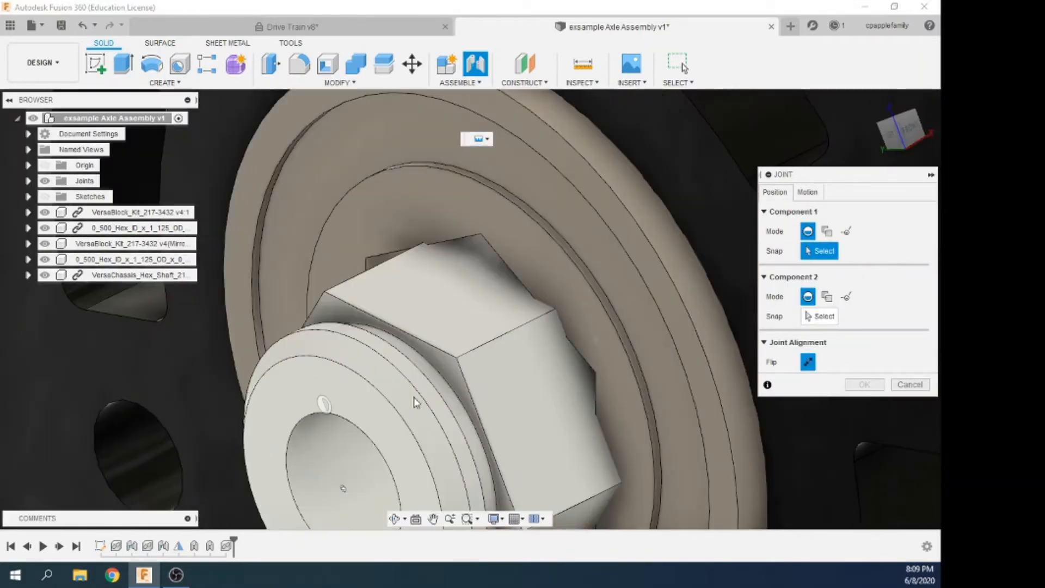
click(446, 380)
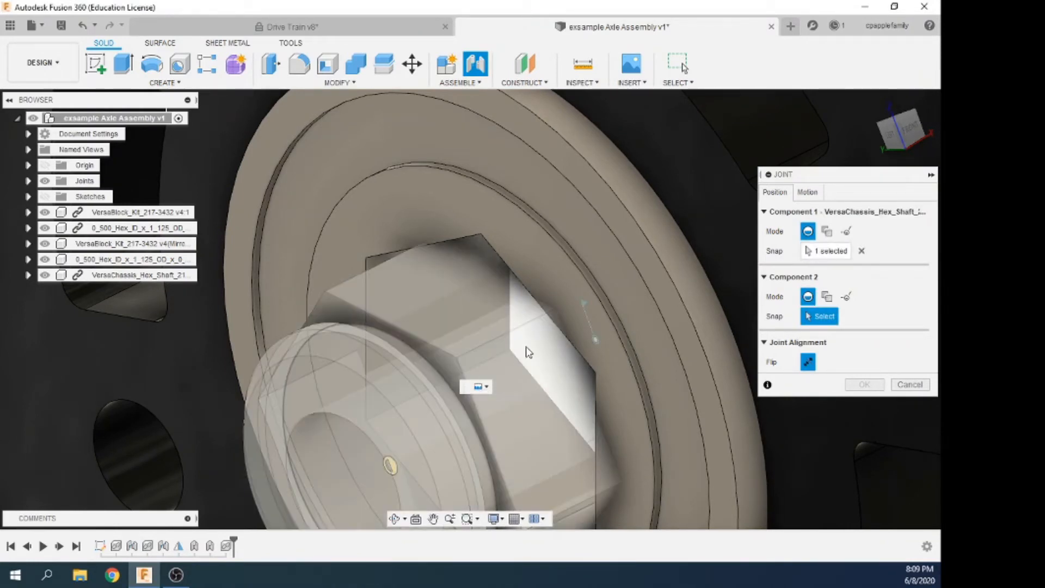
click(605, 313)
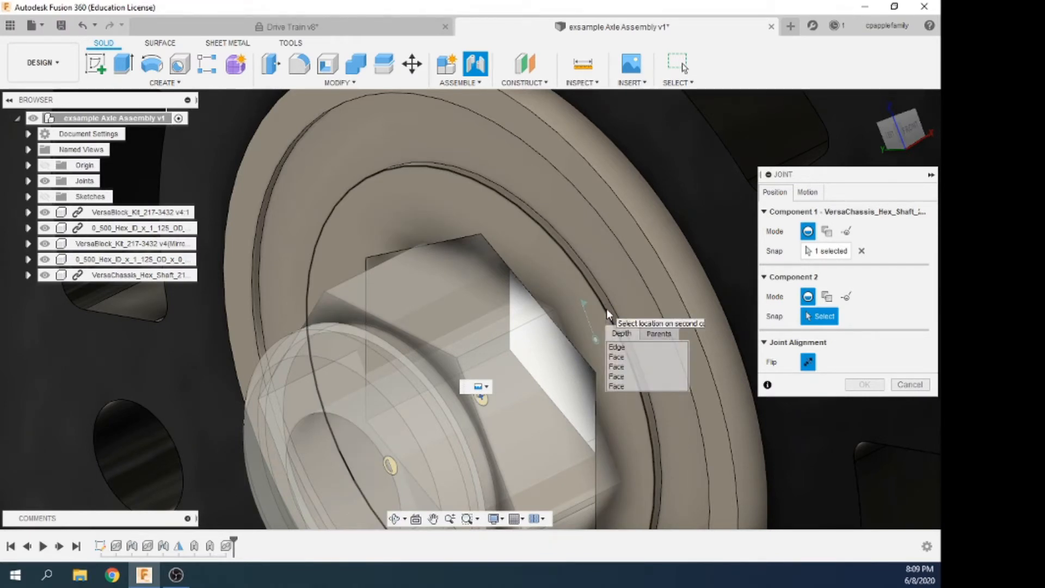
click(607, 315)
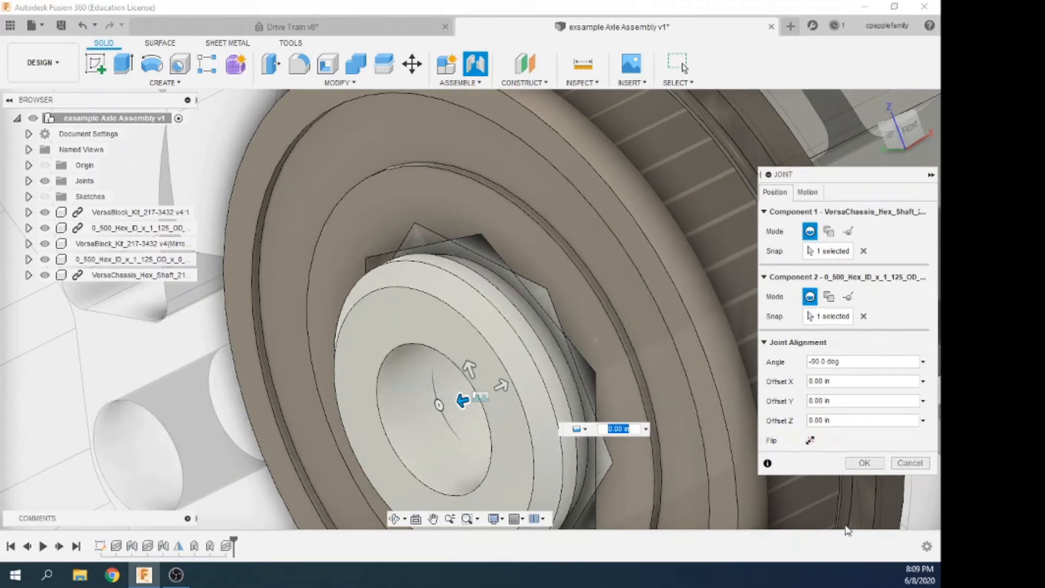
Set the shaft joint's angle to -120 degrees to align the shaft with the bearing's hex bore, and complete the joint
click(438, 404)
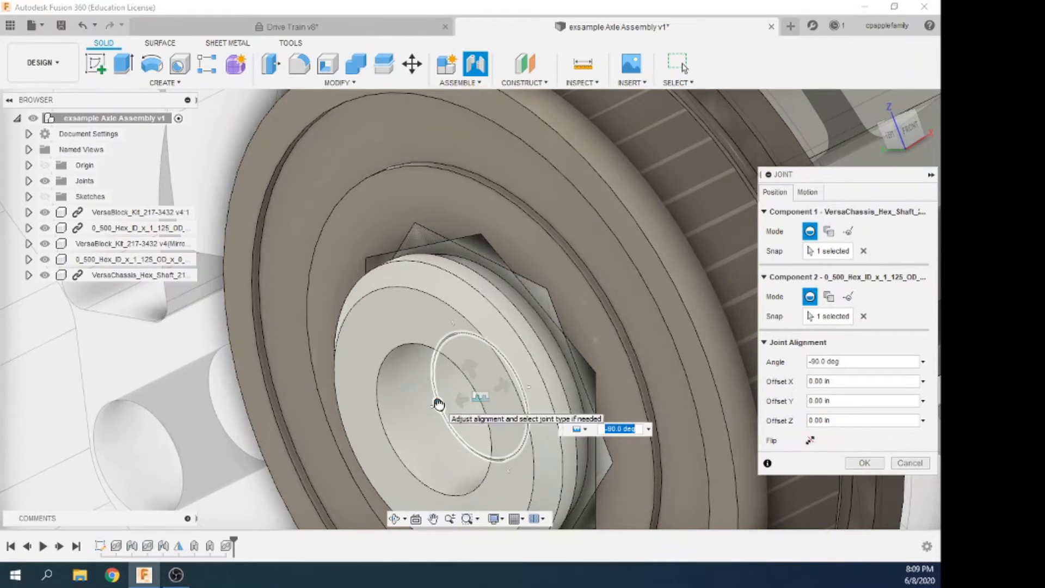
drag(438, 404, 451, 443)
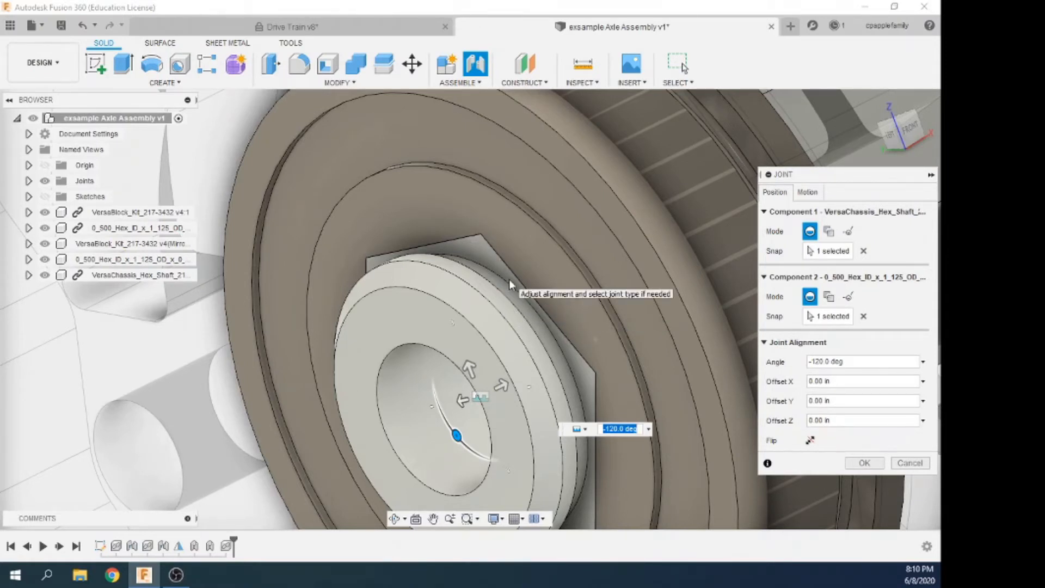
click(866, 463)
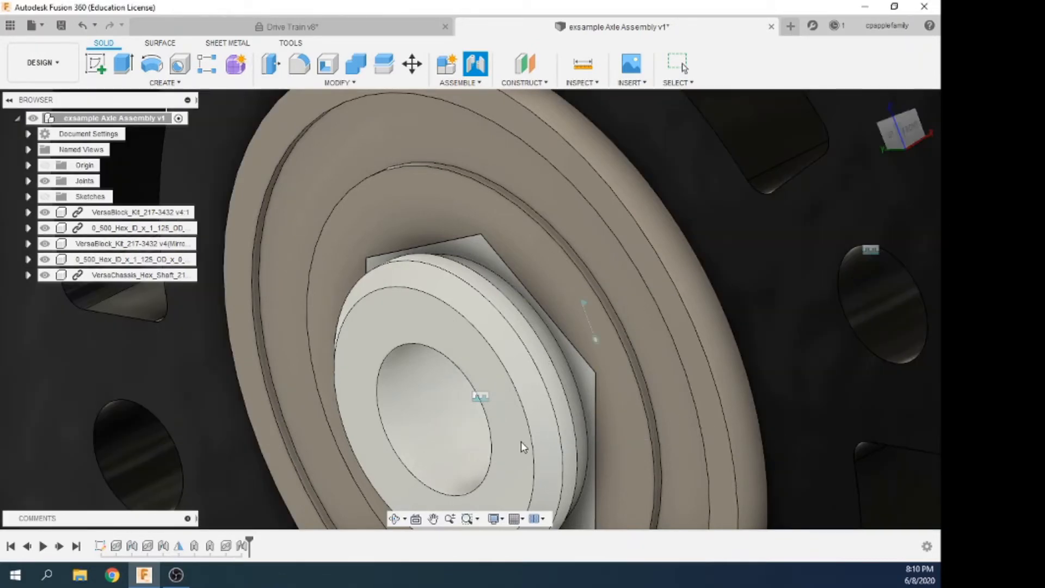
scroll(601, 361, down, 5)
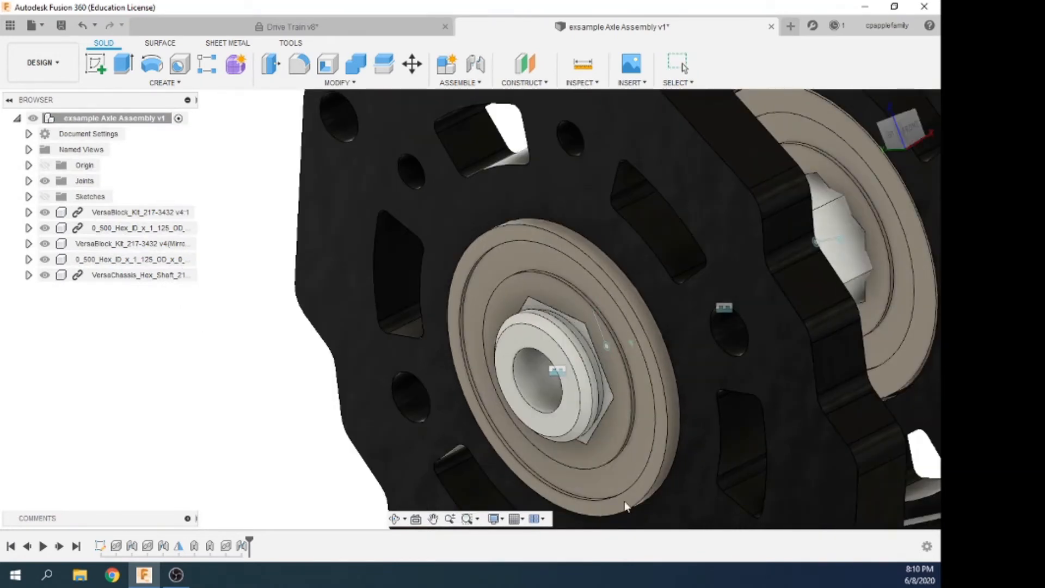
scroll(681, 309, down, 10)
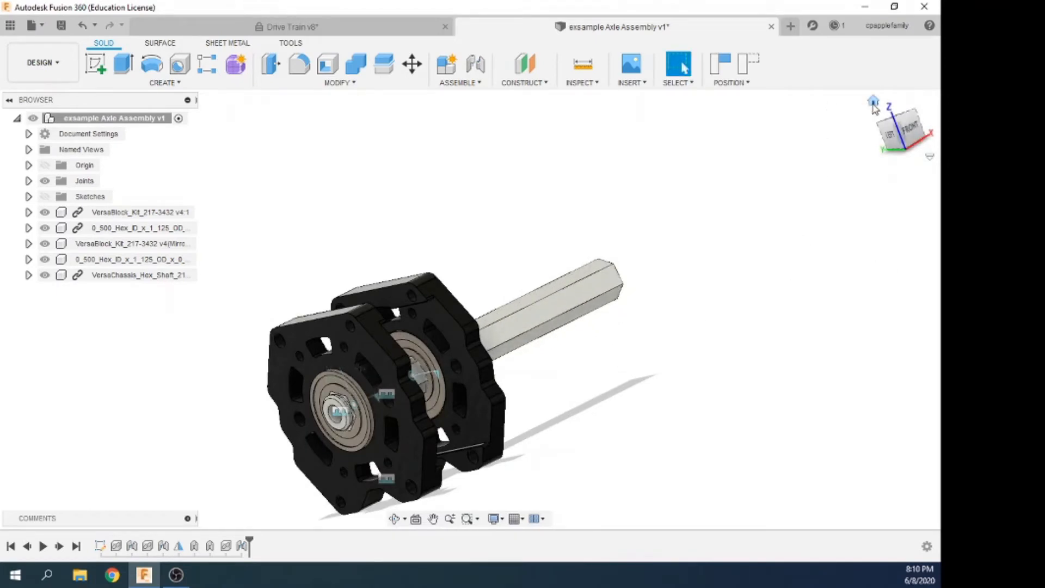
Insert the am-3999 17T 25 Chain Double Sprocket from the Shafts and Sprockets folder and move it 3.10 in along Y, clear of the blocks
click(873, 104)
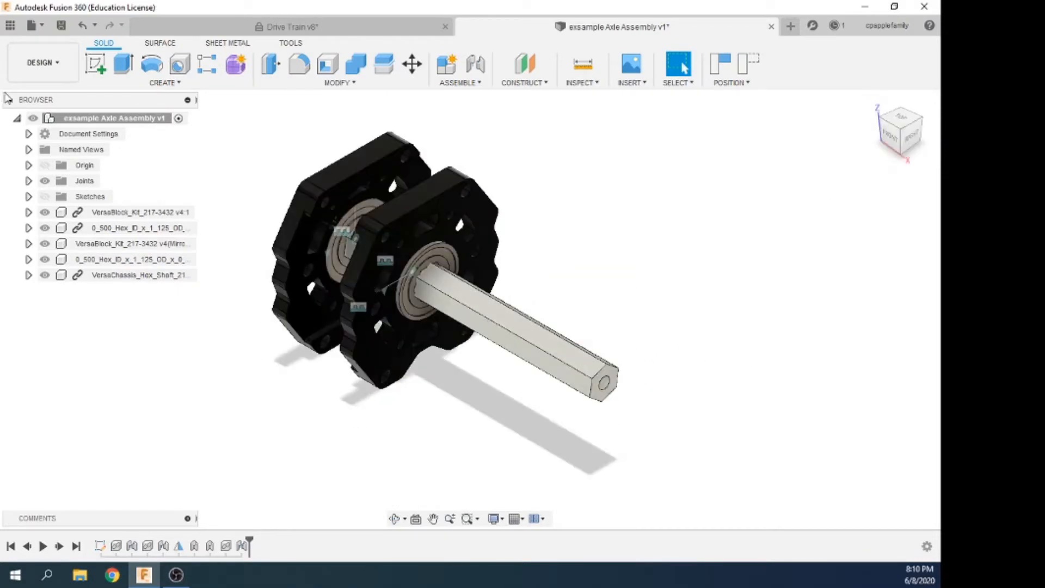
click(9, 25)
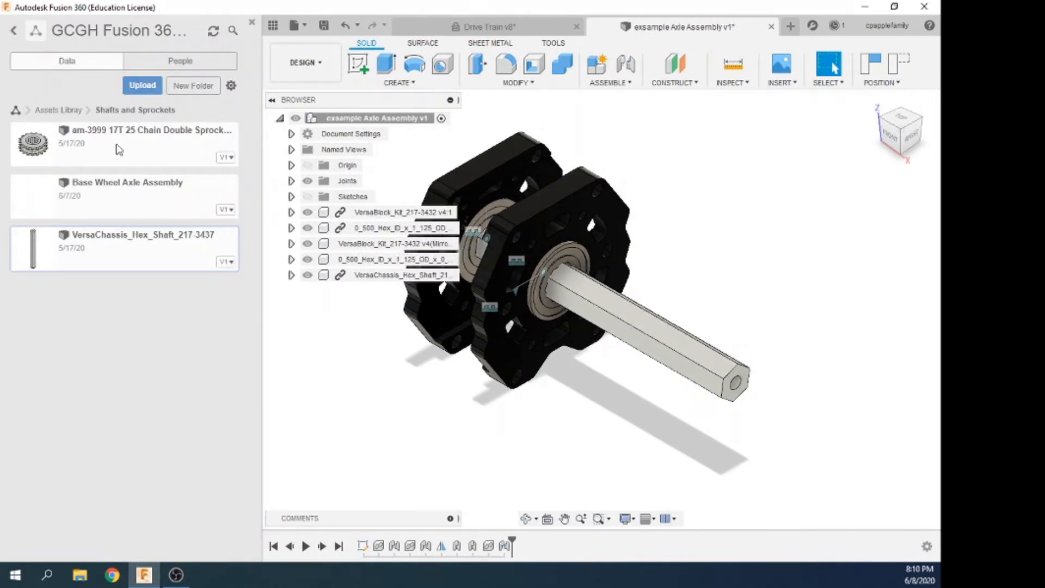
drag(117, 144, 749, 236)
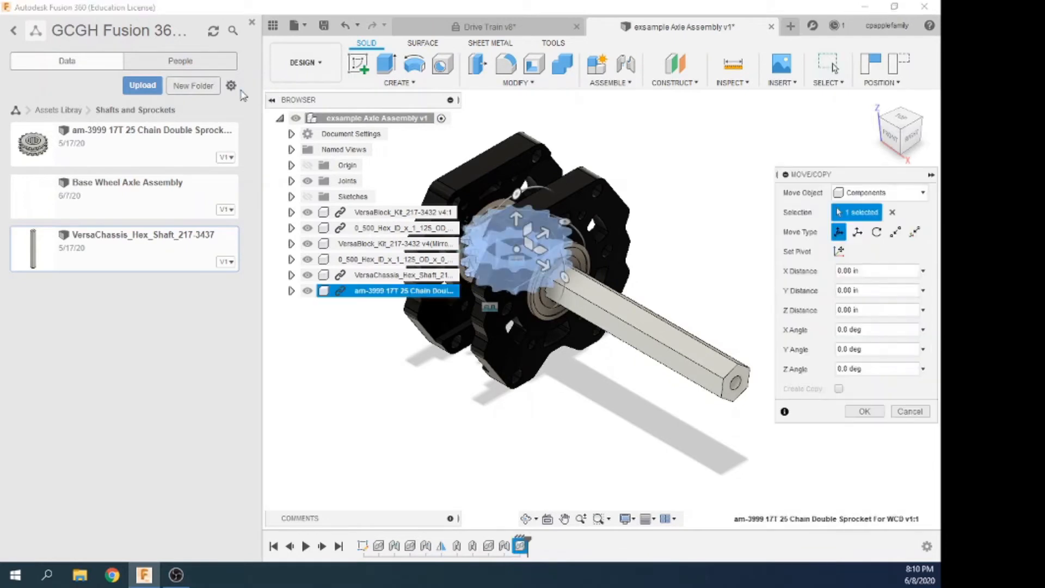
drag(542, 233, 712, 135)
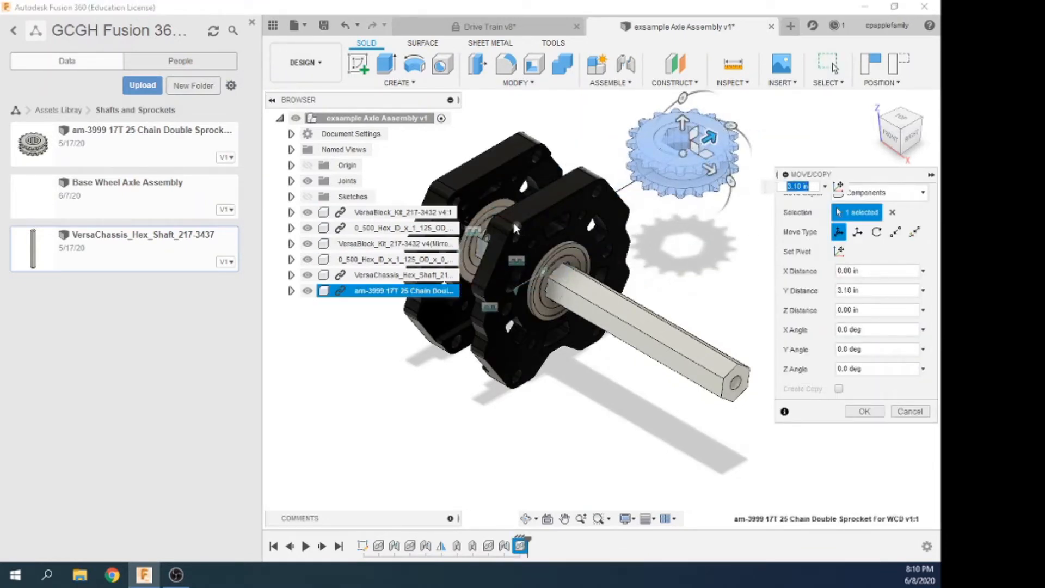
click(858, 412)
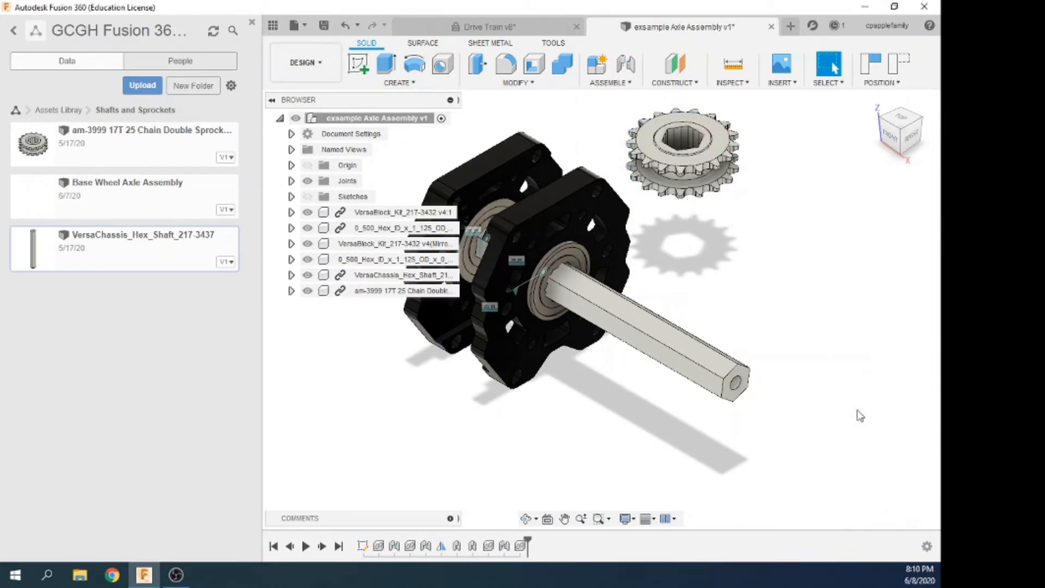
drag(261, 27, 254, 27)
click(252, 24)
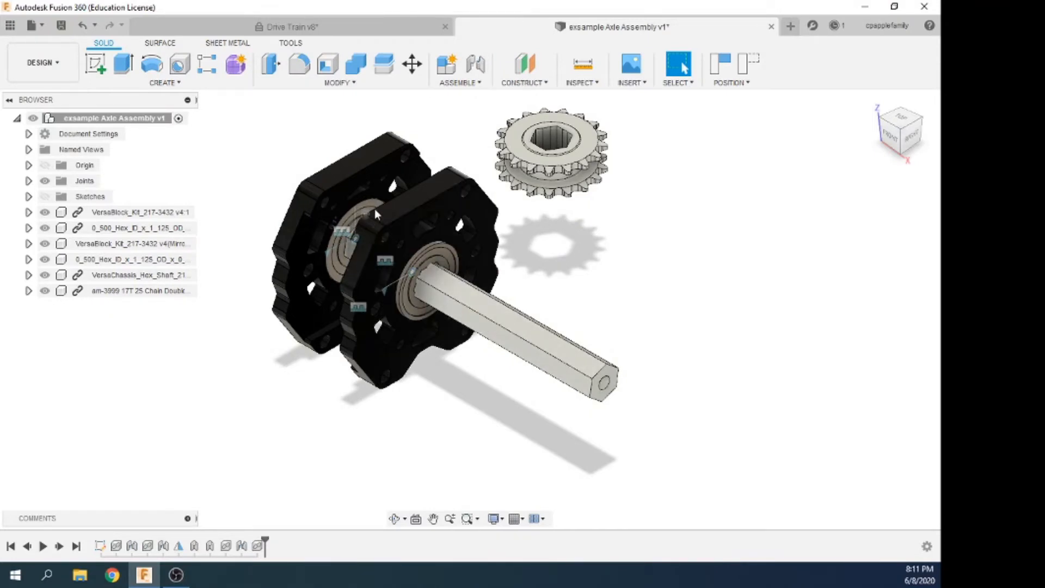
Start a new joint without capturing the moved component positions, and set its motion type to Slider
click(478, 83)
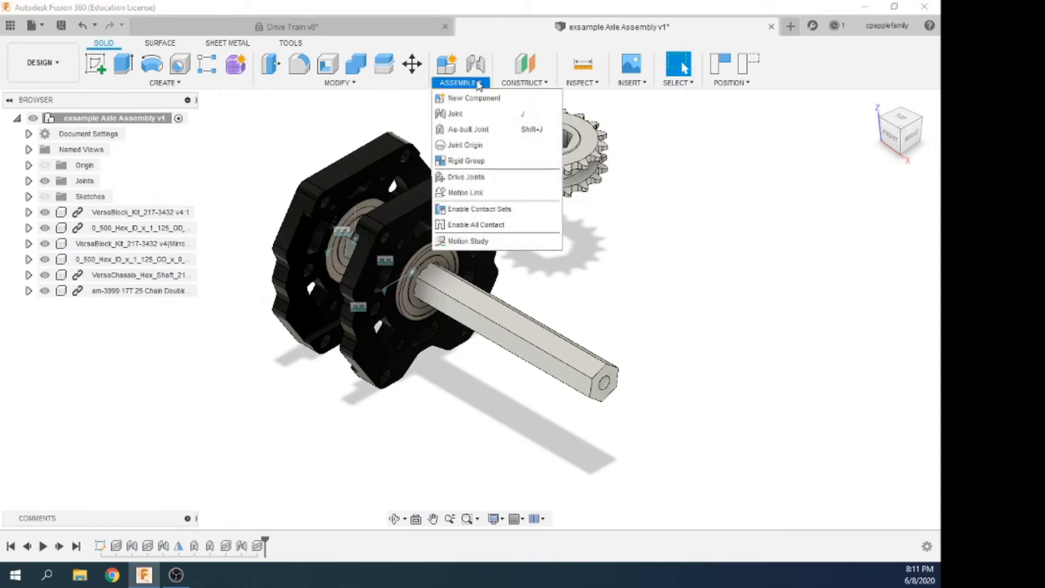
click(465, 116)
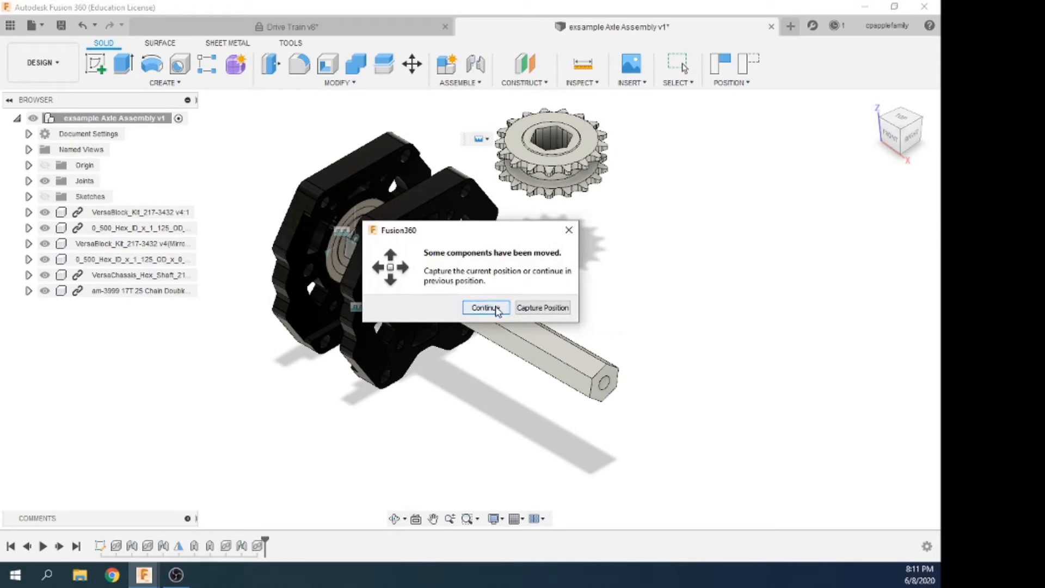
click(493, 307)
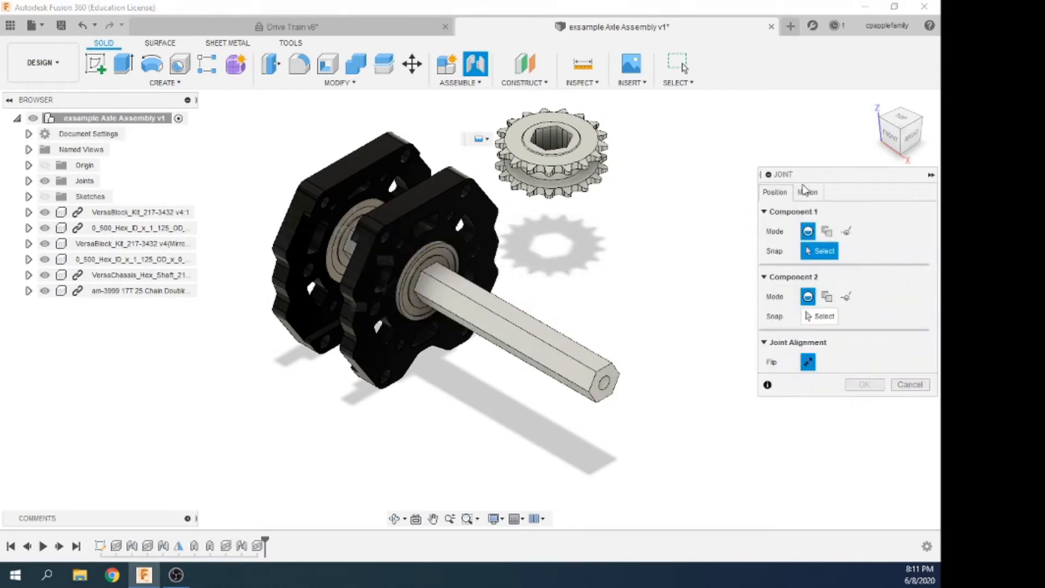
click(806, 192)
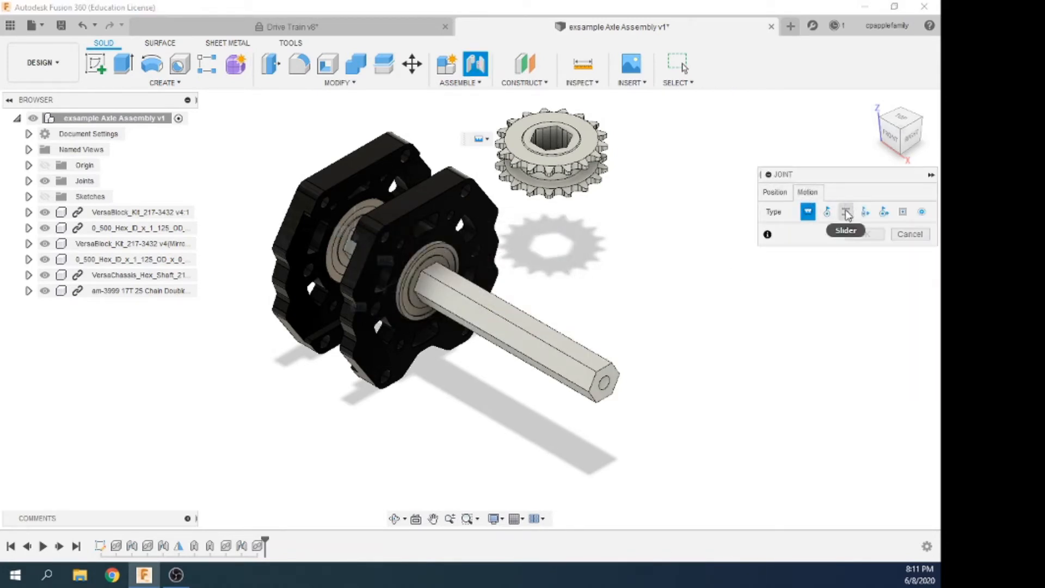
click(846, 212)
click(775, 192)
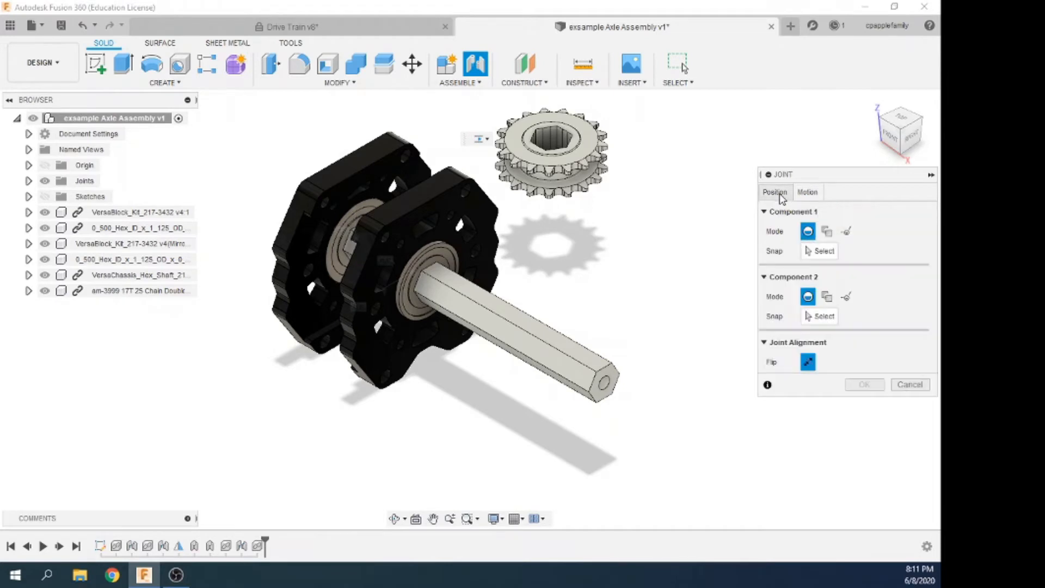
Snap the midpoint of an edge in the sprocket's hex bore to the midpoint of a long edge on the hex shaft
click(821, 252)
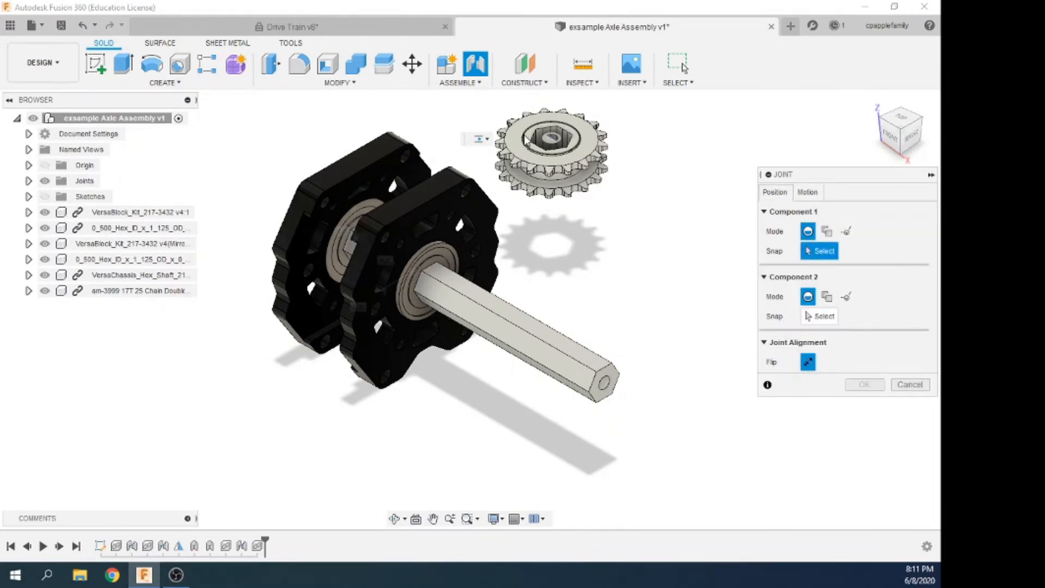
scroll(605, 143, up, 5)
scroll(552, 162, down, 3)
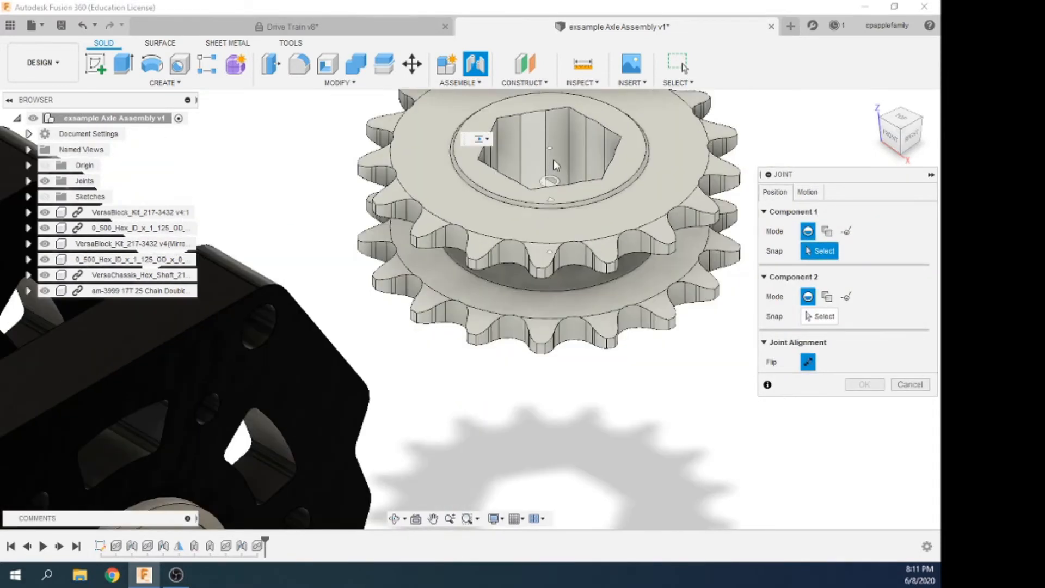
scroll(565, 143, up, 2)
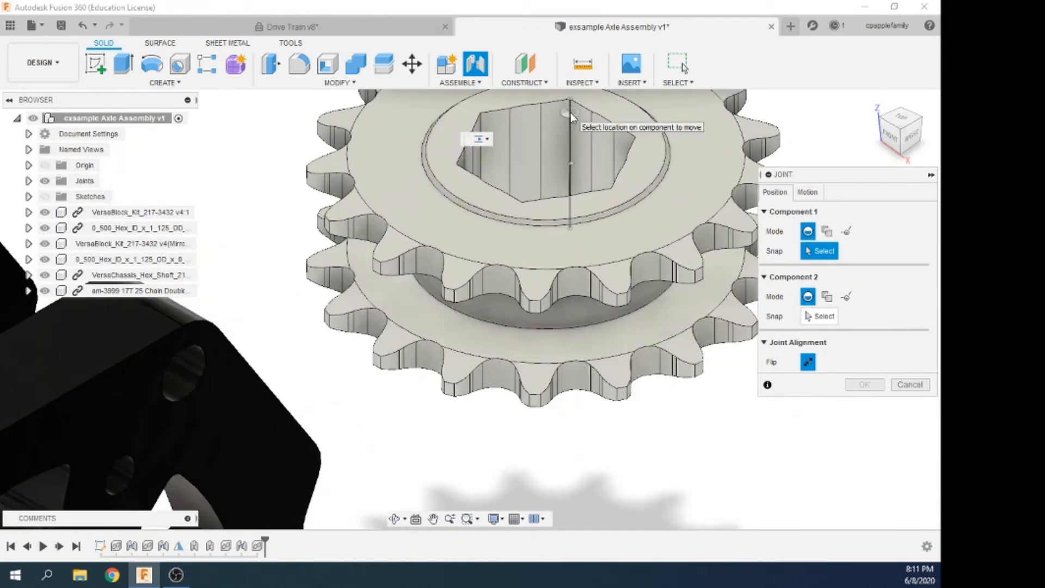
click(572, 170)
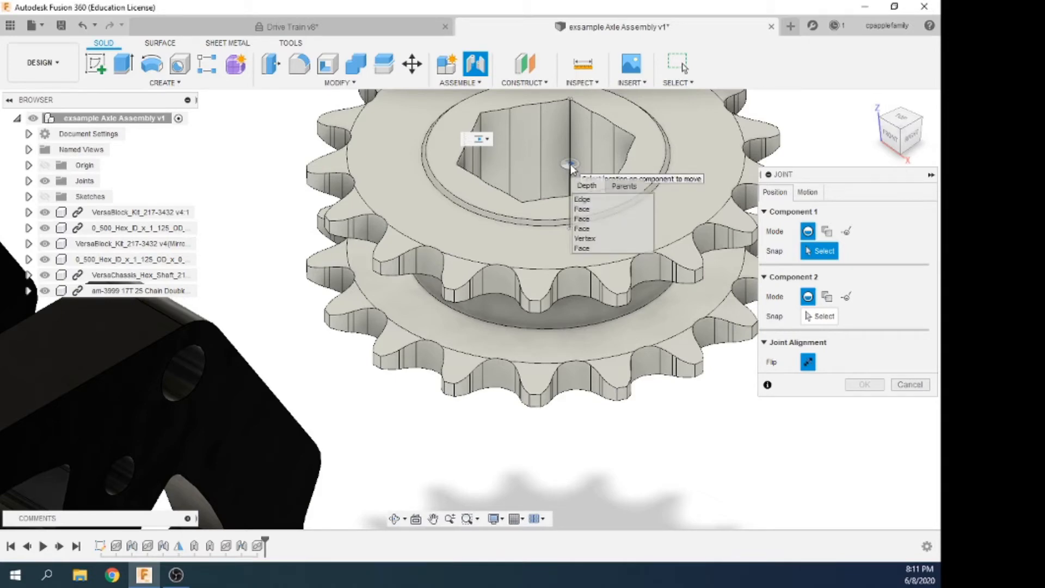
click(571, 166)
scroll(578, 187, down, 5)
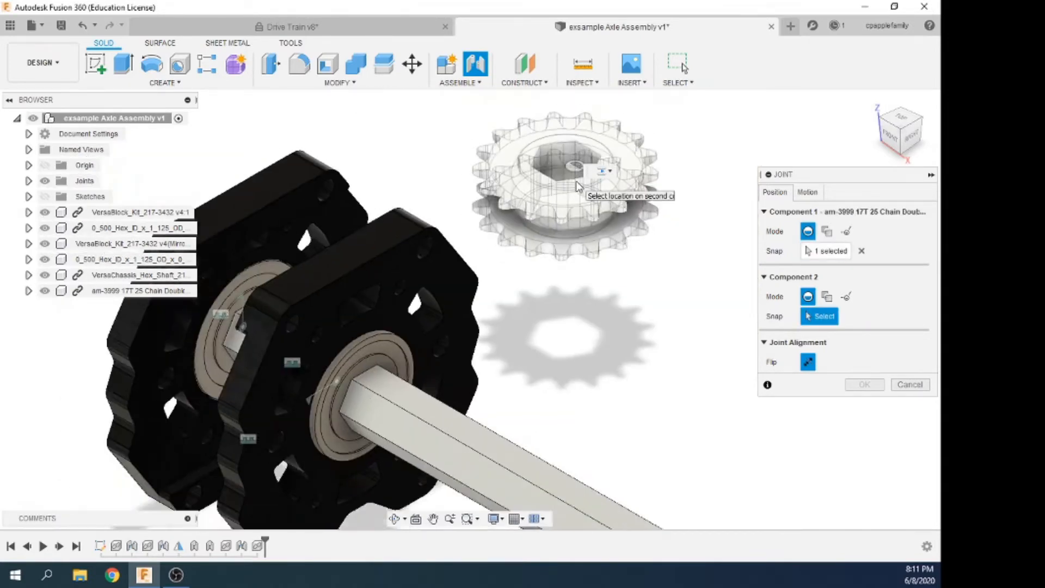
scroll(578, 187, down, 4)
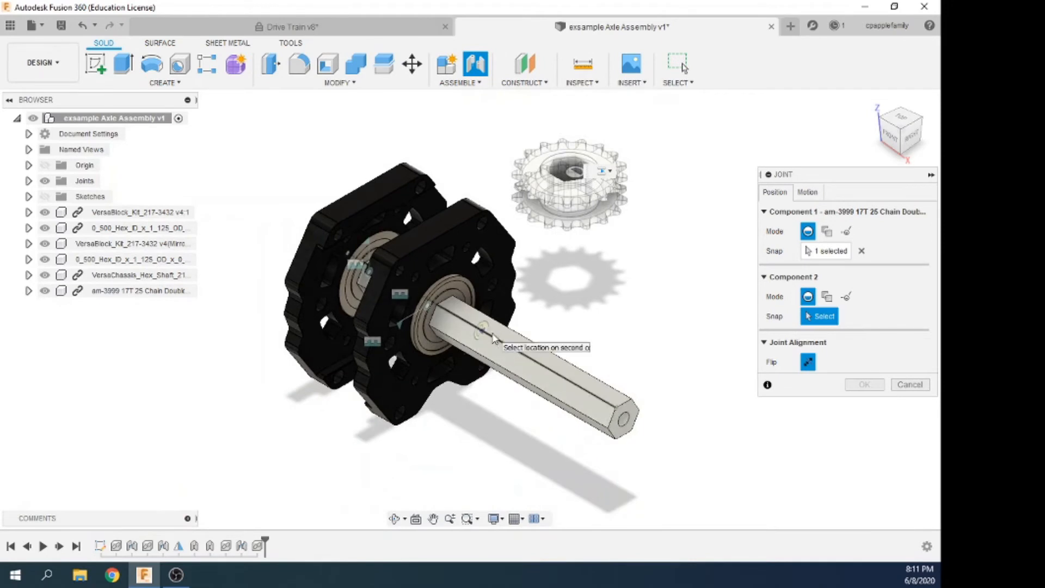
scroll(492, 338, up, 4)
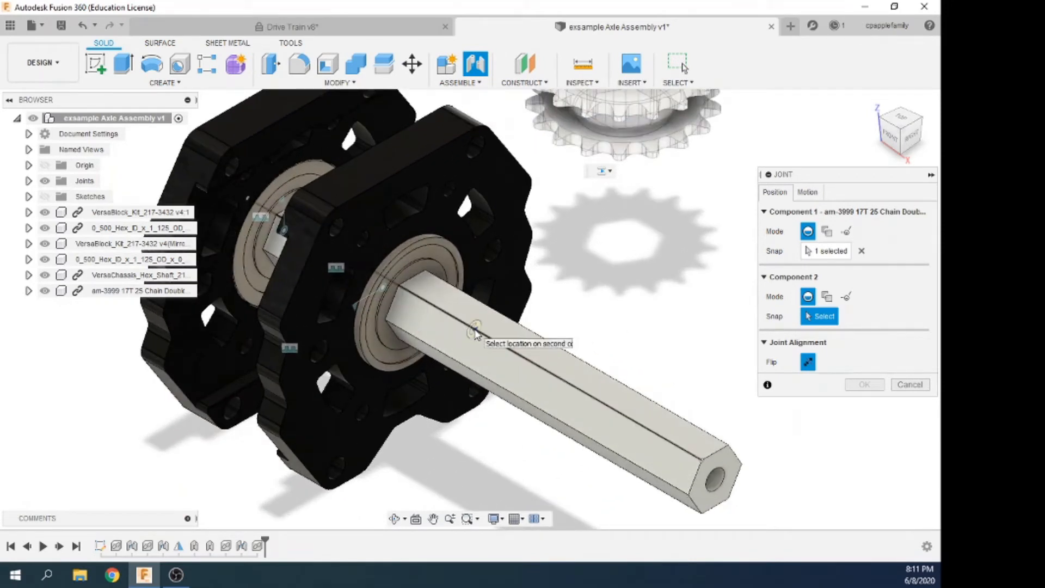
click(474, 330)
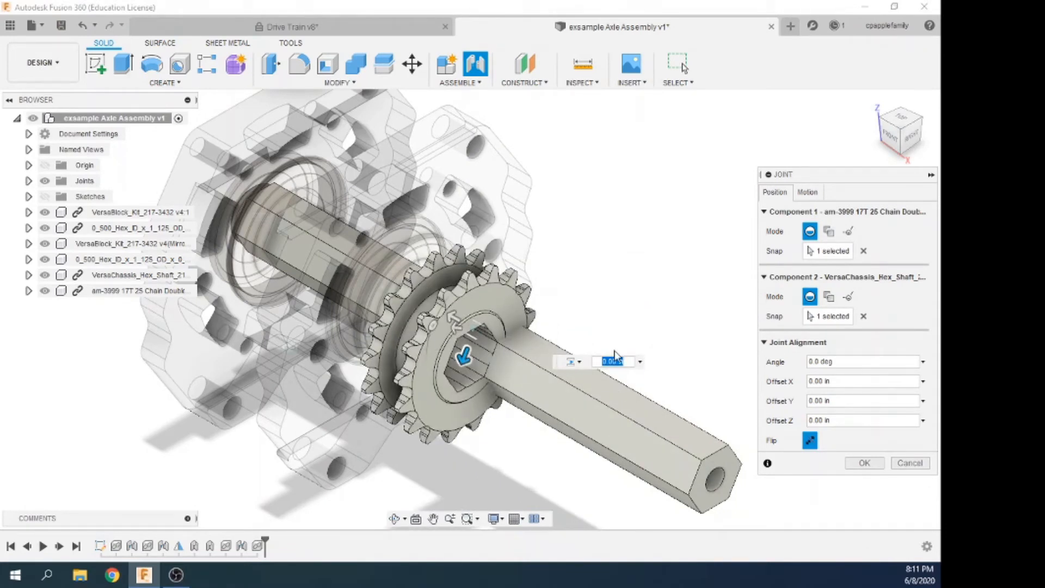
Set the sprocket joint's angle to -120 degrees so its hex bore fits around the shaft, and complete the slider joint
scroll(555, 349, up, 3)
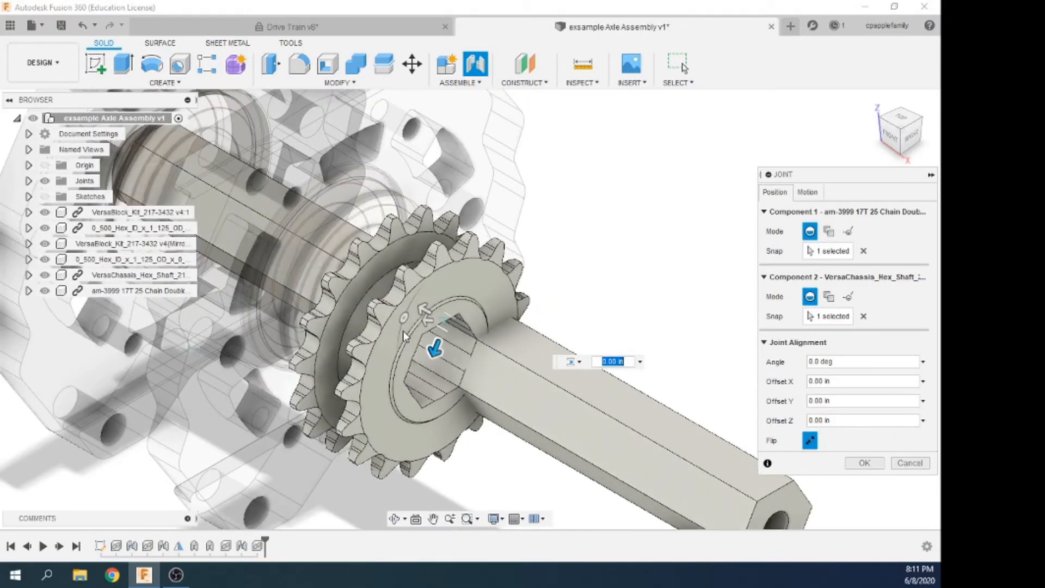
click(403, 318)
drag(405, 319, 442, 451)
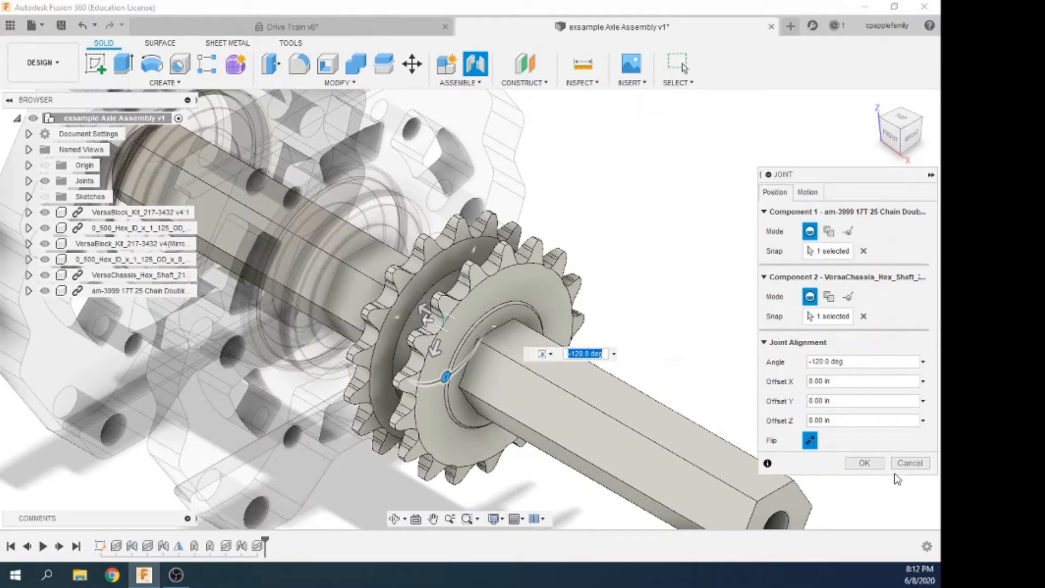
click(865, 463)
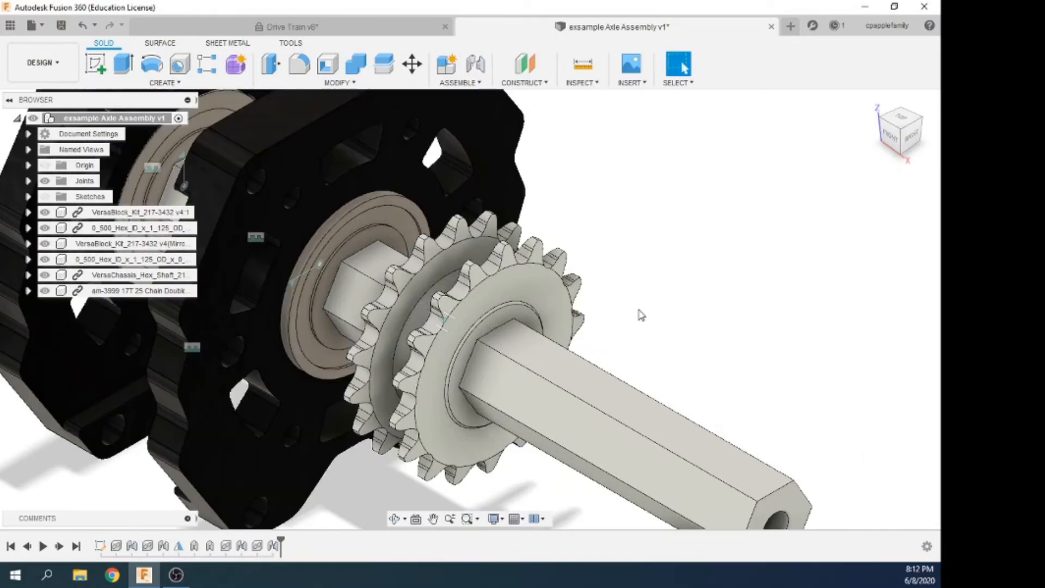
Test the slider joint by sliding the sprocket along the shaft past the near block, and undo the move
scroll(726, 281, down, 3)
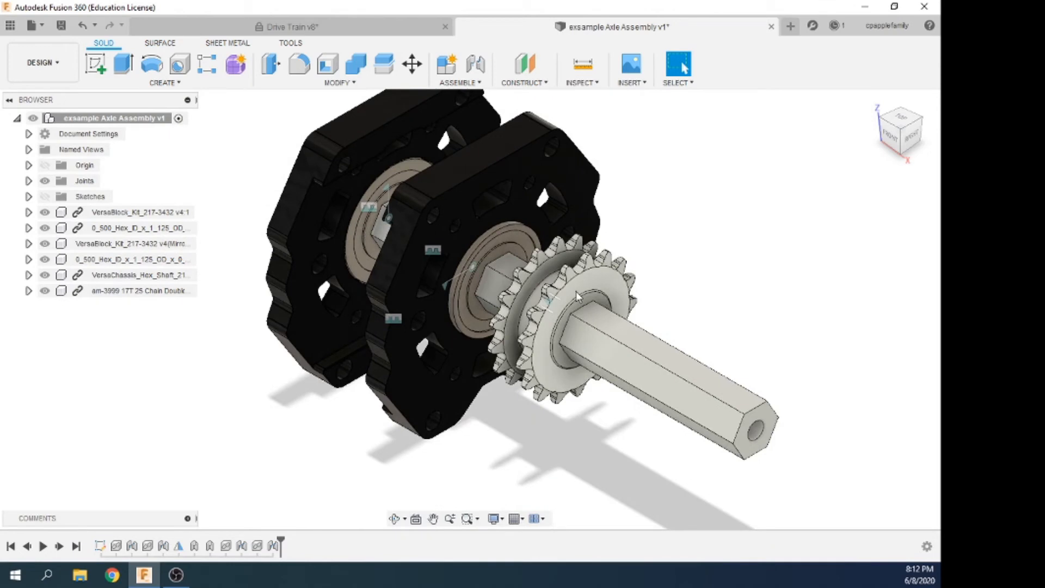
drag(576, 292, 403, 176)
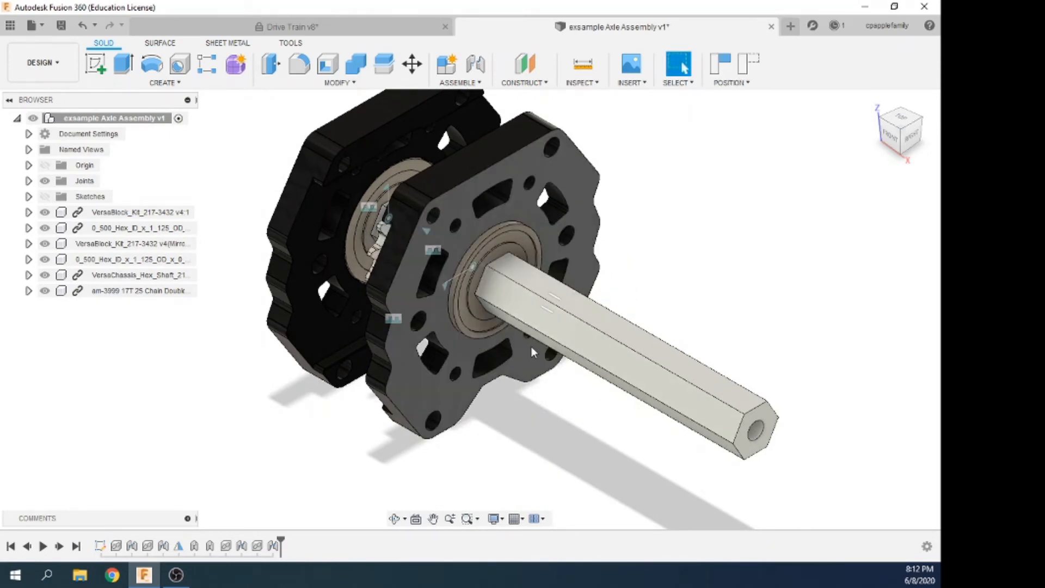
key(ctrl+z)
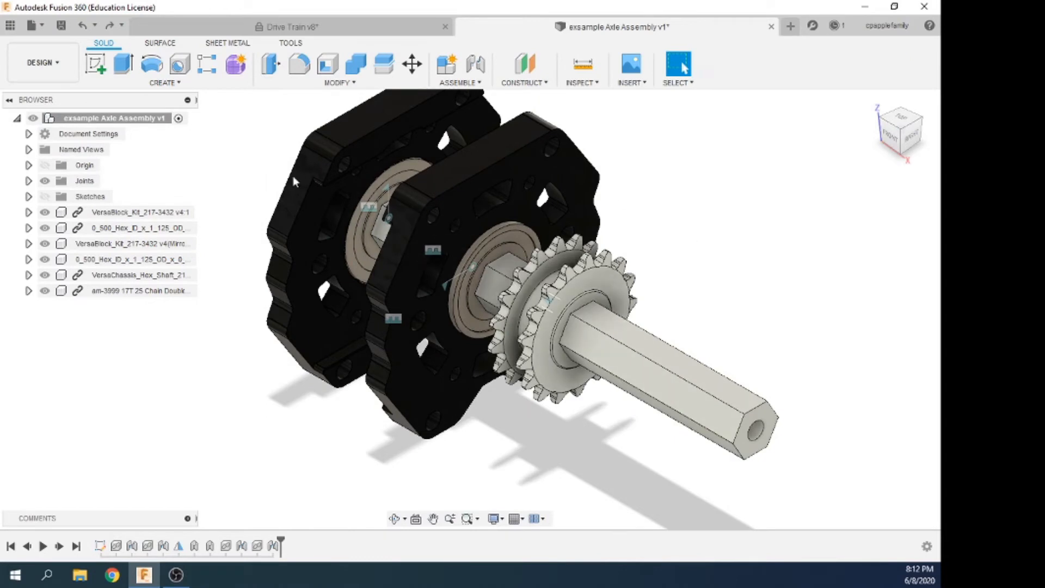
List the assembly's joints and open the motion limits of the Slider6 joint
click(45, 180)
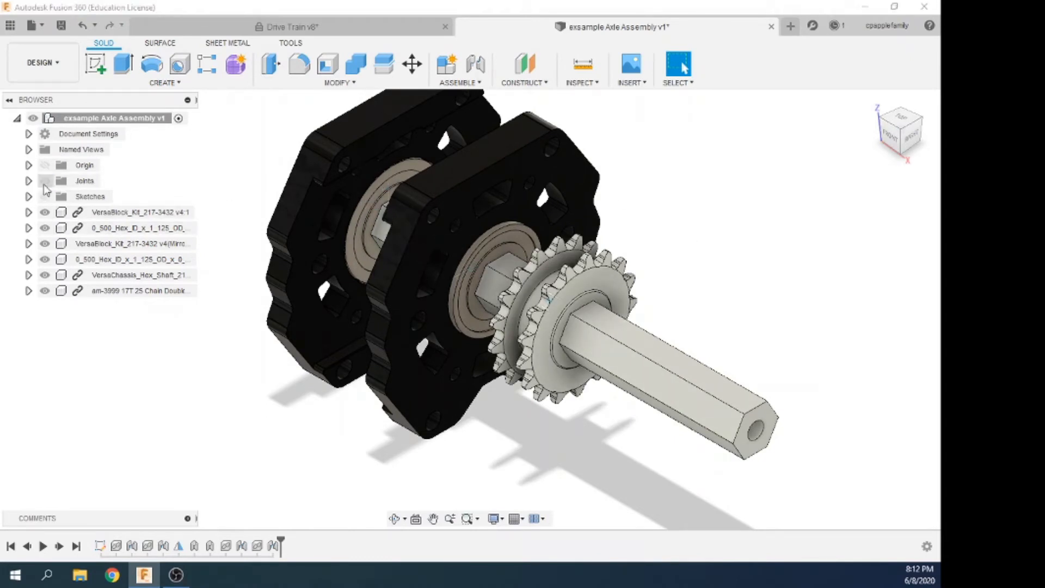
click(44, 180)
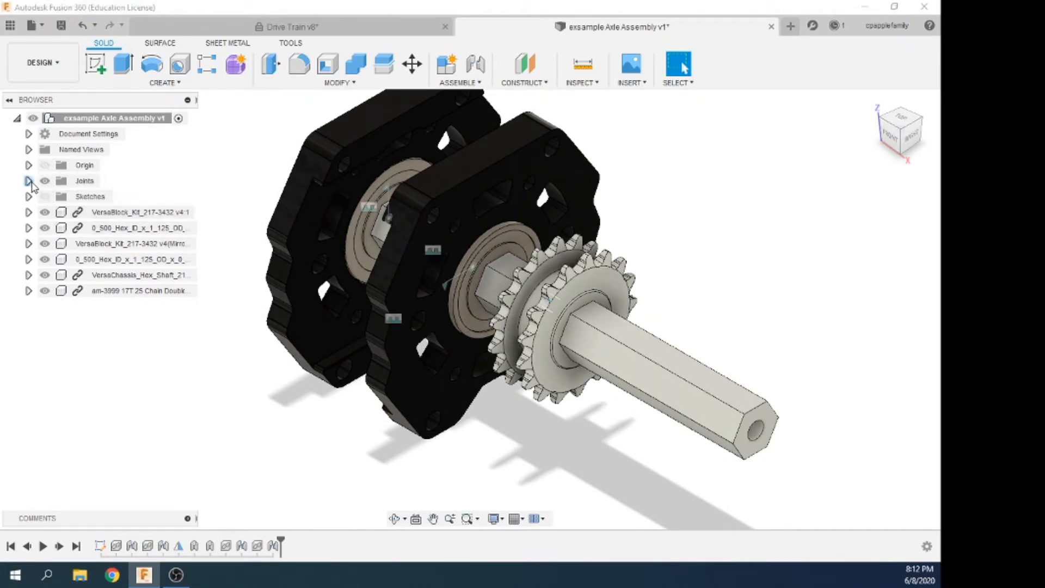
click(28, 180)
click(101, 275)
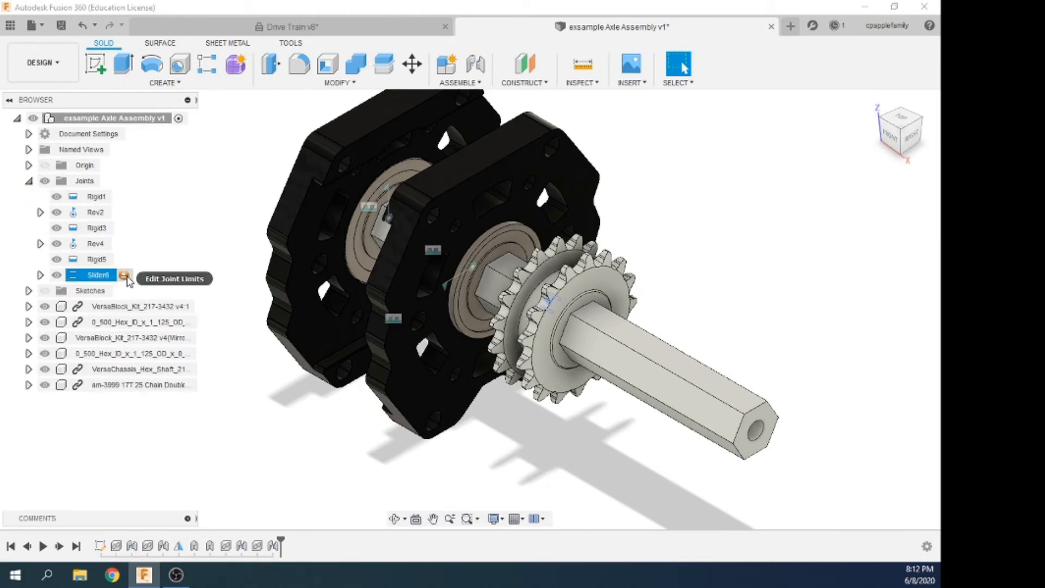
click(129, 276)
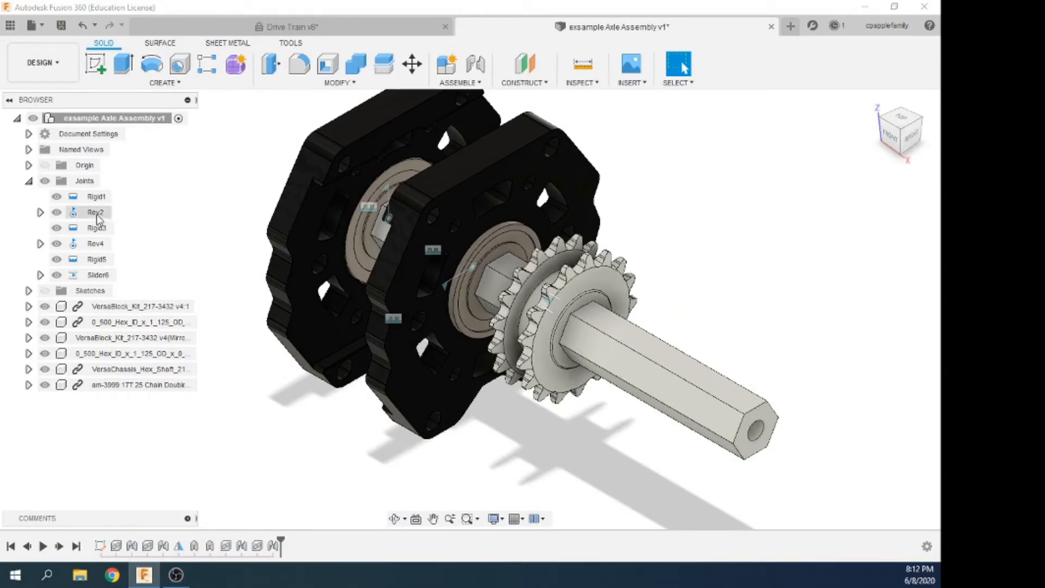
Measure the distance from the far bearing's inner hub face to the facing hub face of the sprocket
click(593, 74)
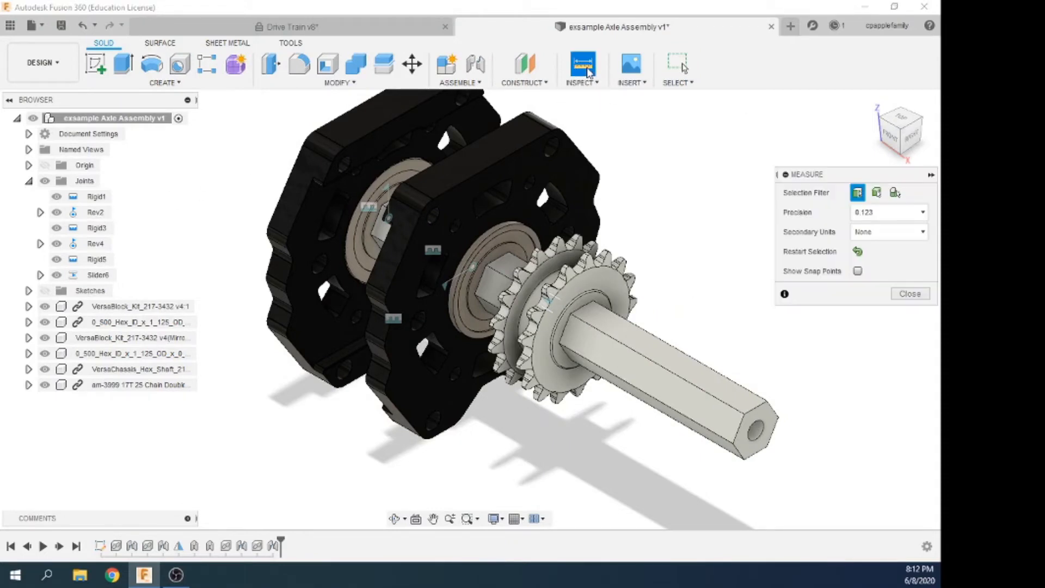
scroll(362, 180, up, 5)
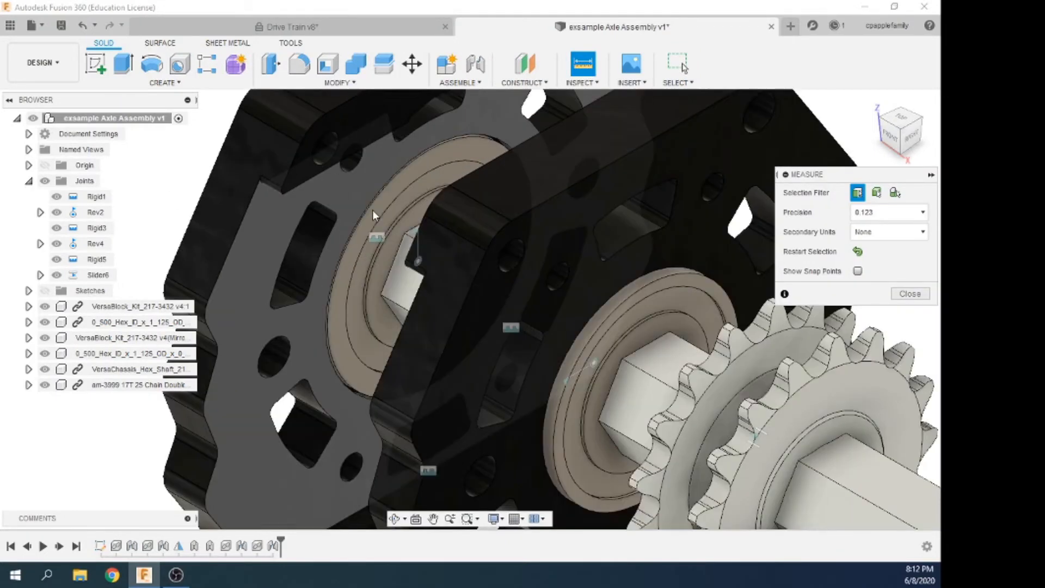
scroll(376, 222, up, 3)
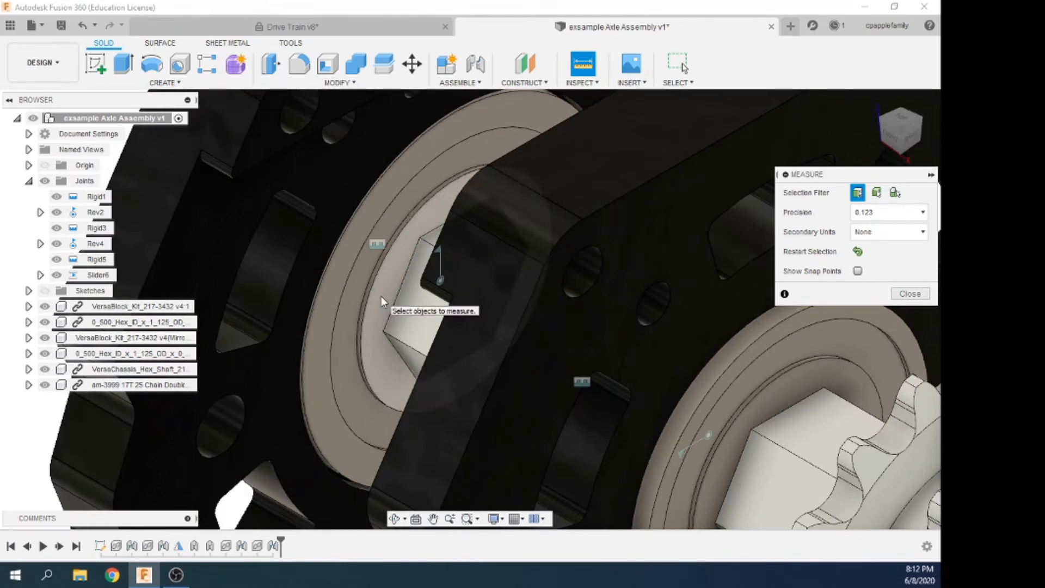
click(381, 296)
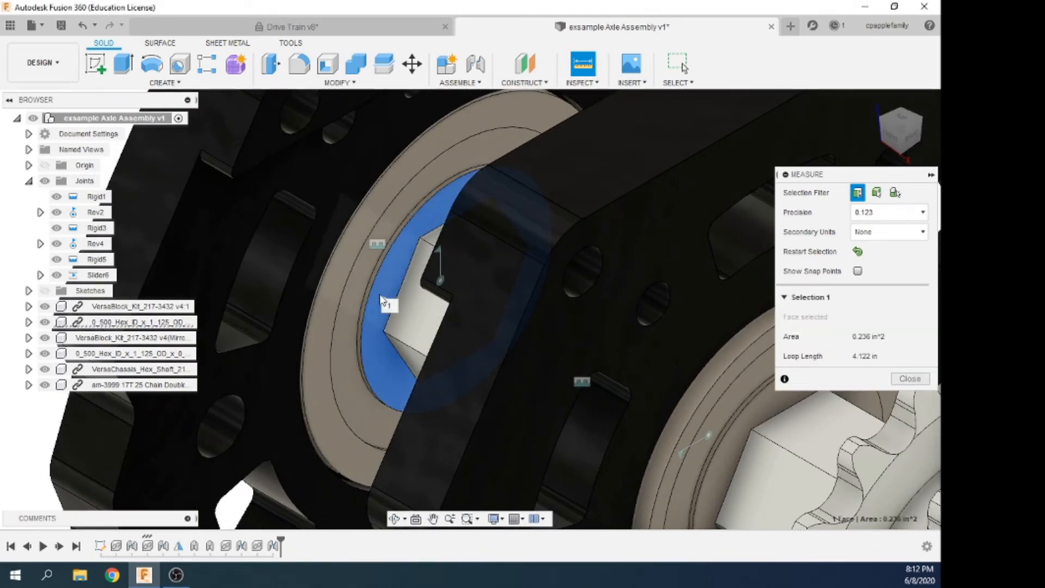
scroll(382, 294, down, 3)
scroll(382, 288, down, 1)
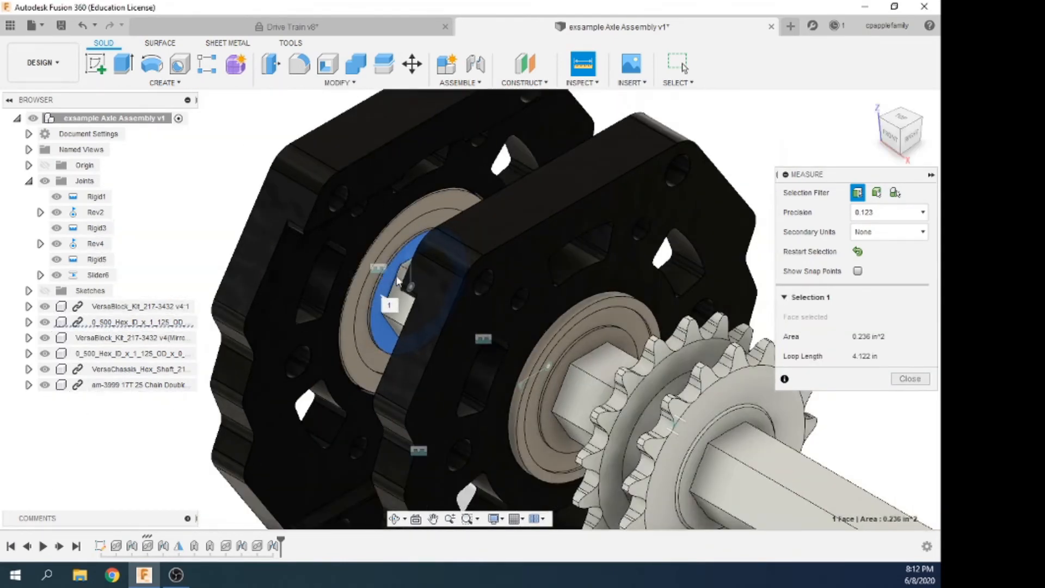
shift+middle_drag(441, 277, 493, 283)
scroll(493, 295, up, 4)
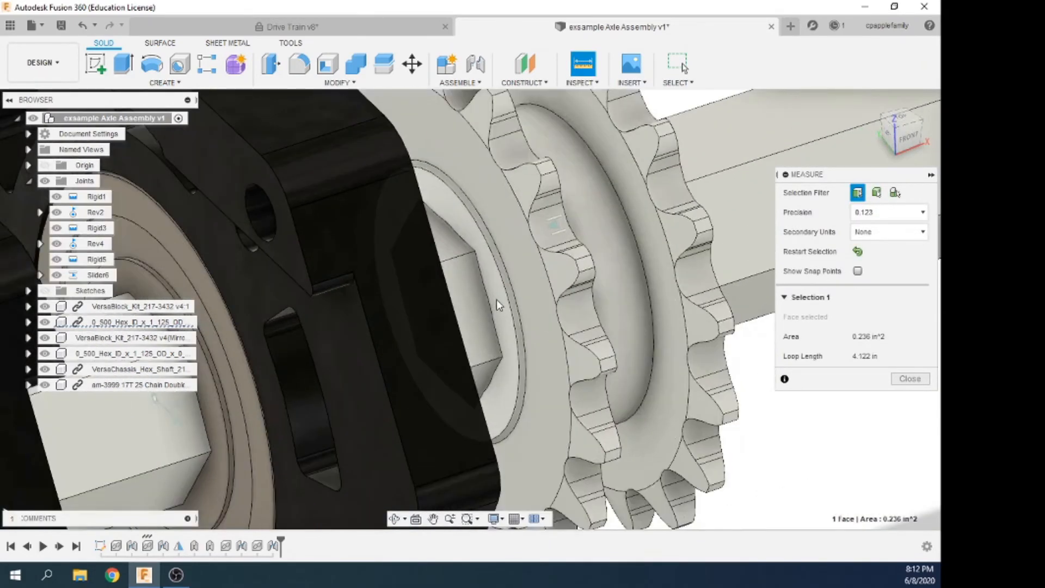
click(496, 299)
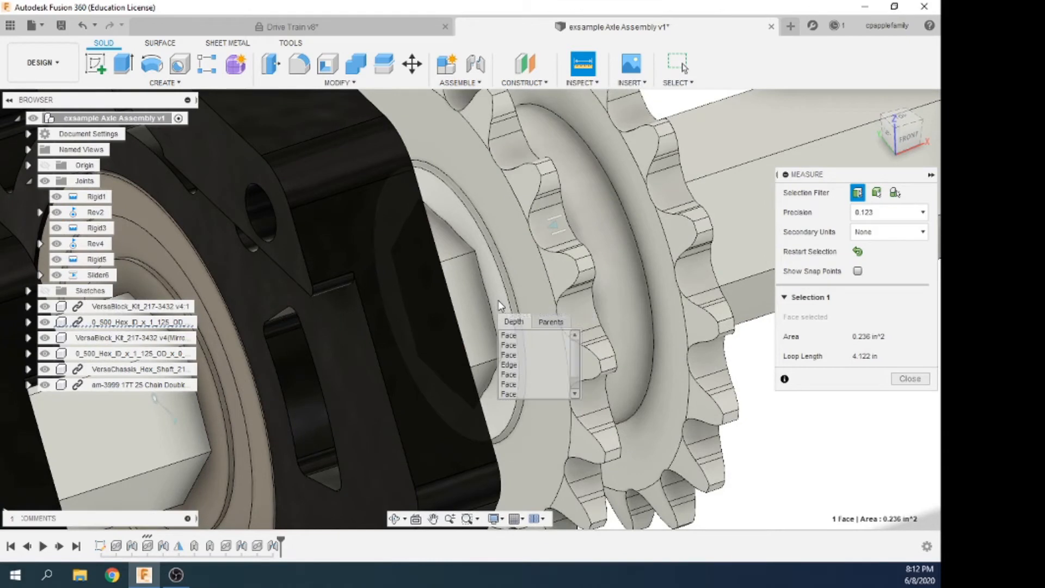
click(498, 299)
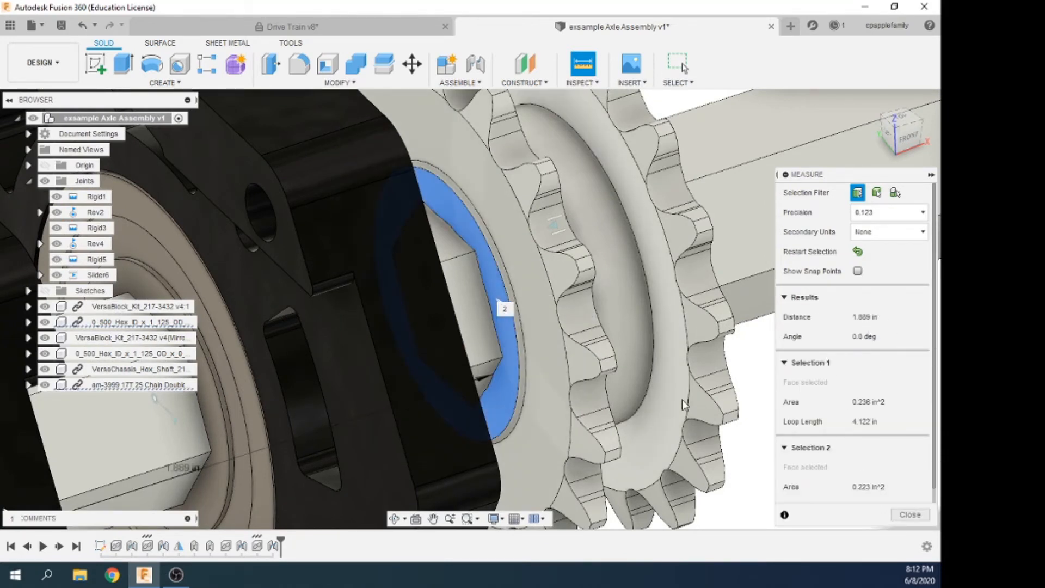
click(909, 514)
Enable a maximum slide limit of 1.889 in for the Slider6 joint
scroll(828, 356, down, 6)
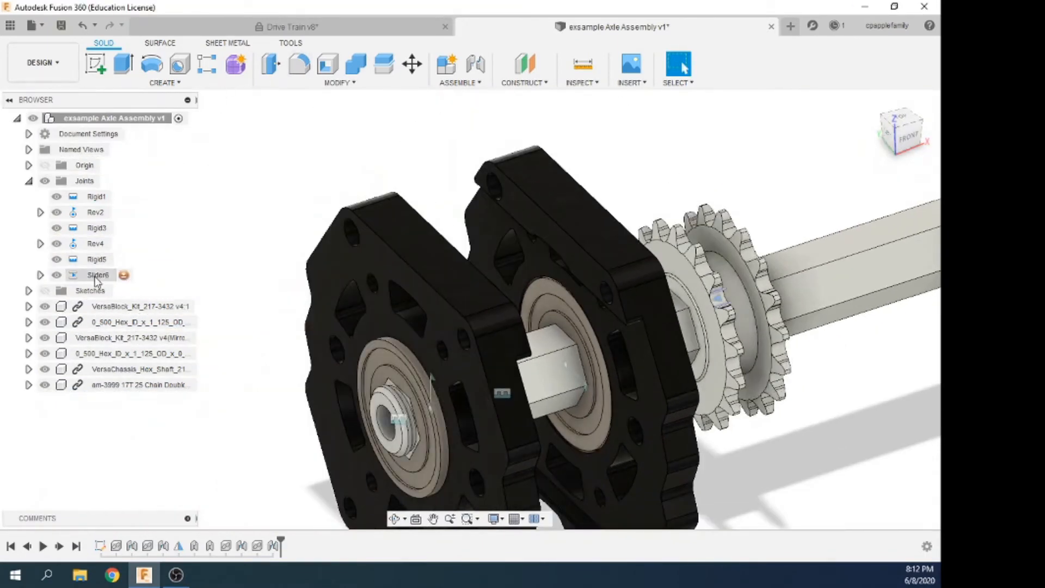
click(125, 277)
click(124, 275)
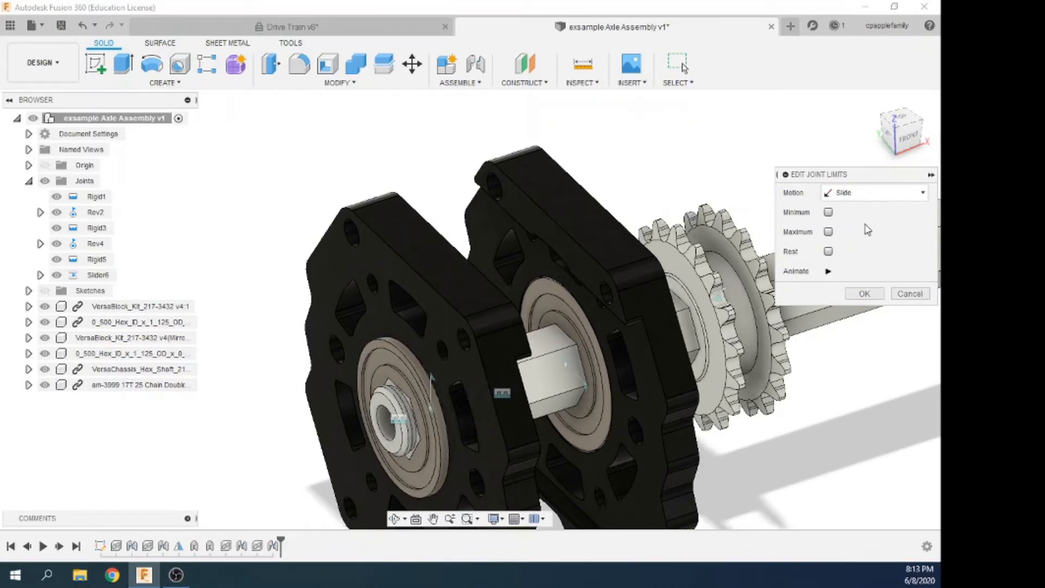
click(828, 232)
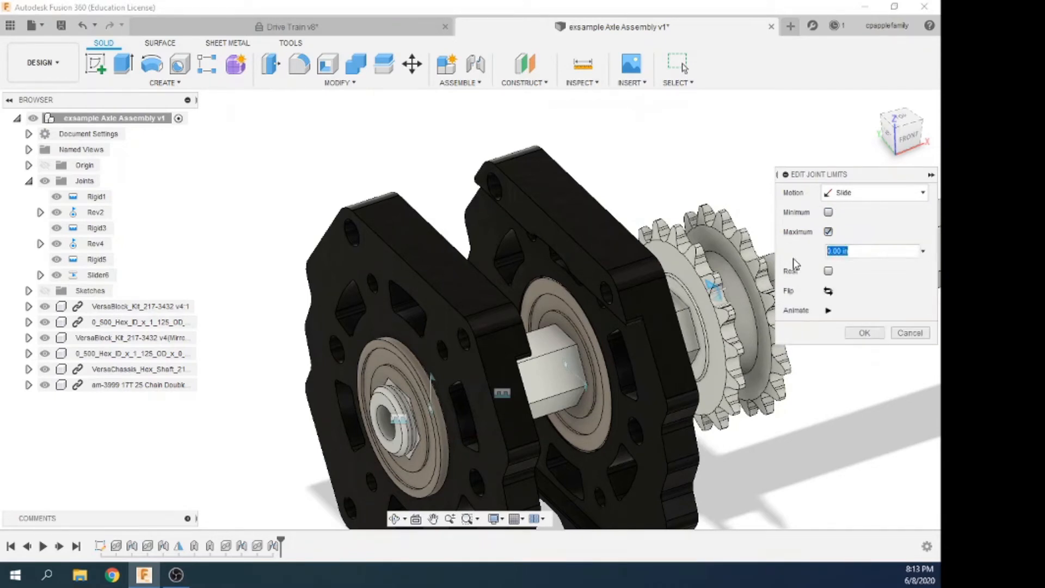
text(1.889)
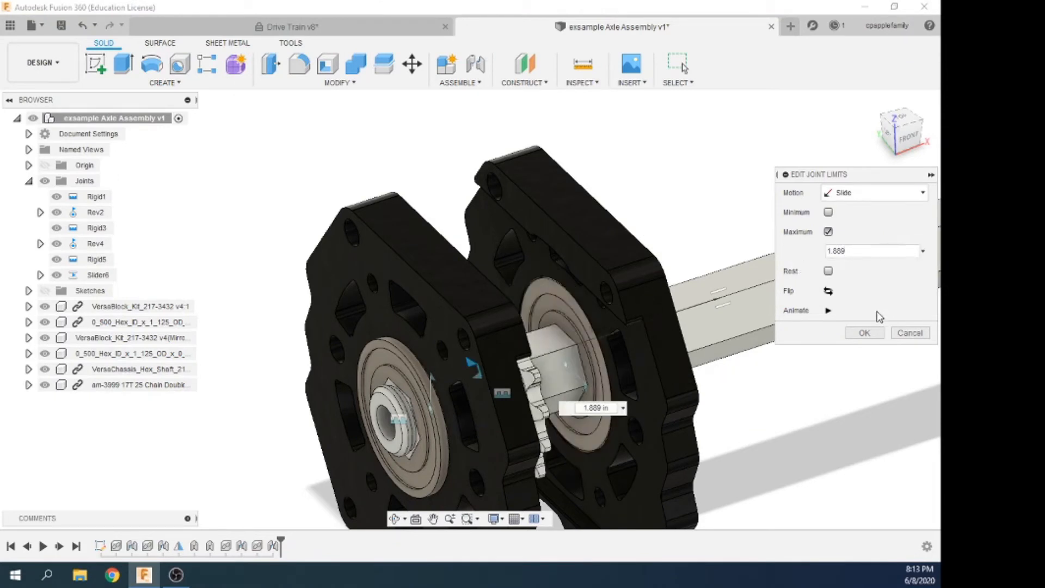
click(876, 338)
Set the maximum slide limit to 1.889 in - 0.1 in and slide the sprocket between the blocks to that limit
shift+middle_drag(666, 428, 627, 415)
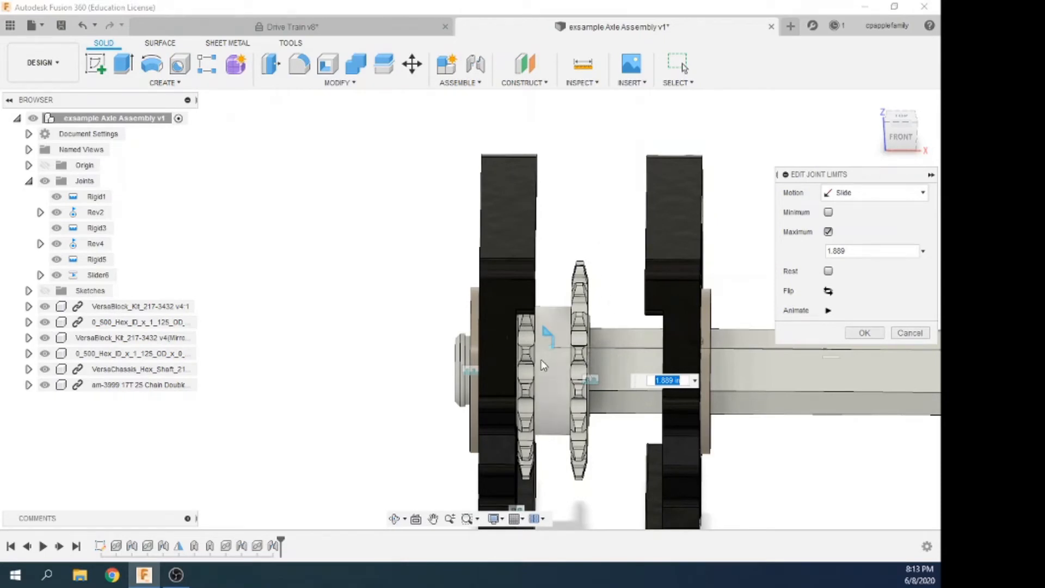
click(866, 251)
click(871, 252)
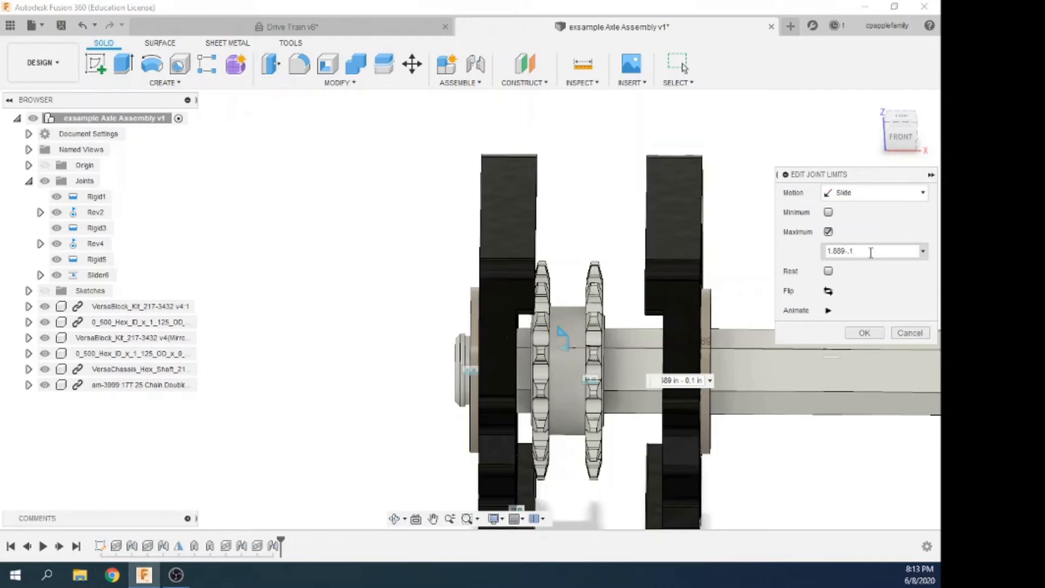
click(864, 332)
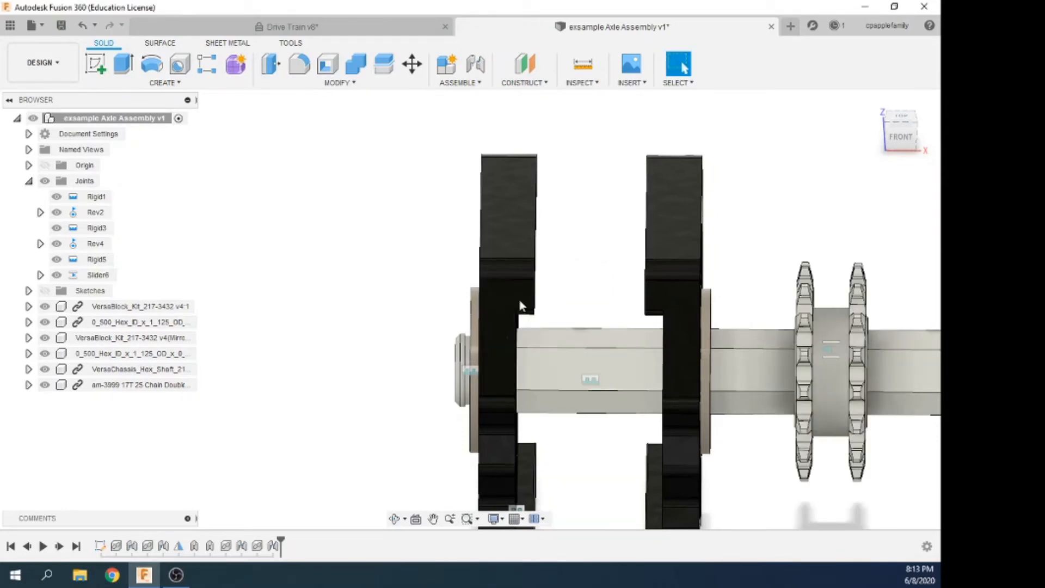
drag(834, 355, 293, 307)
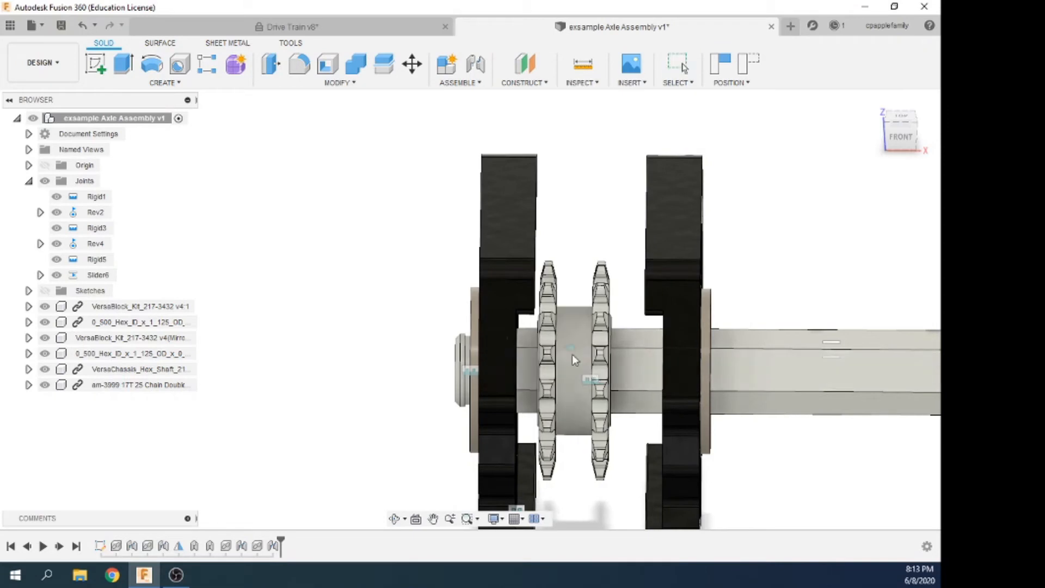
mouse_move(572, 353)
mouse_down()
mouse_move(613, 361)
mouse_move(555, 356)
mouse_up()
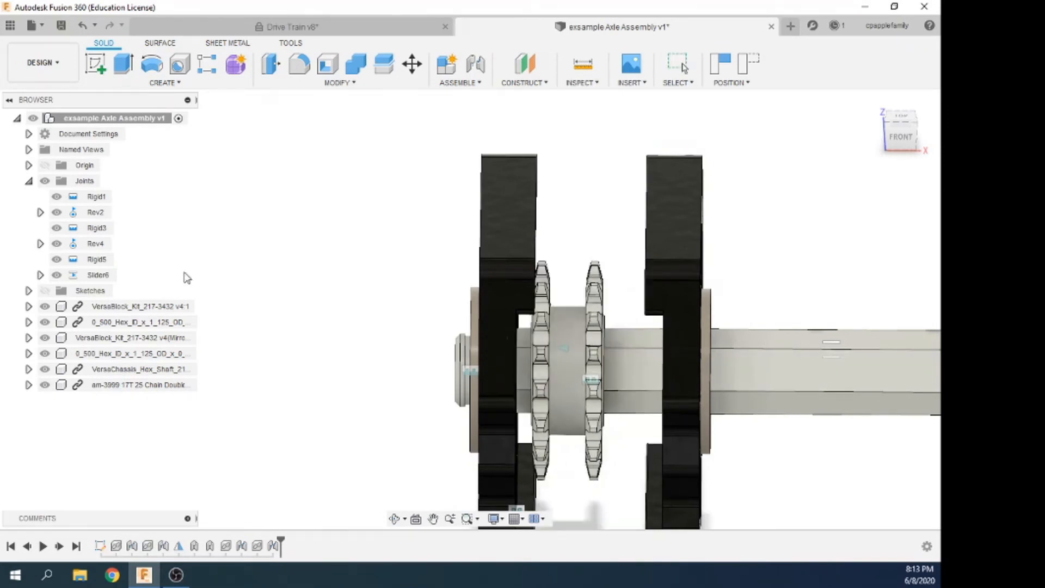
Measure the gap between the mirrored block's bearing hub face and the facing hub face of the sprocket
click(583, 68)
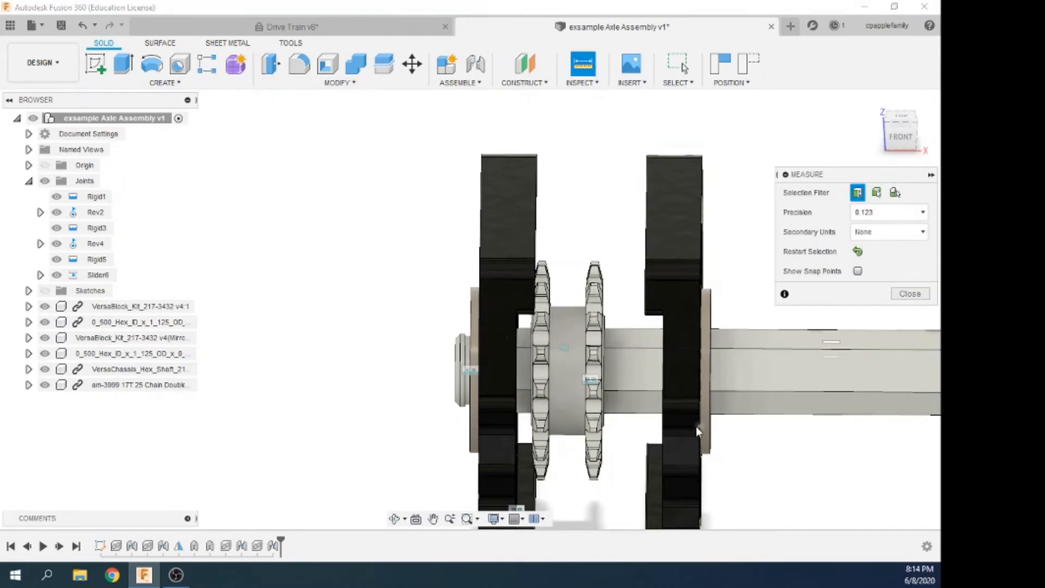
shift+middle_drag(697, 427, 675, 375)
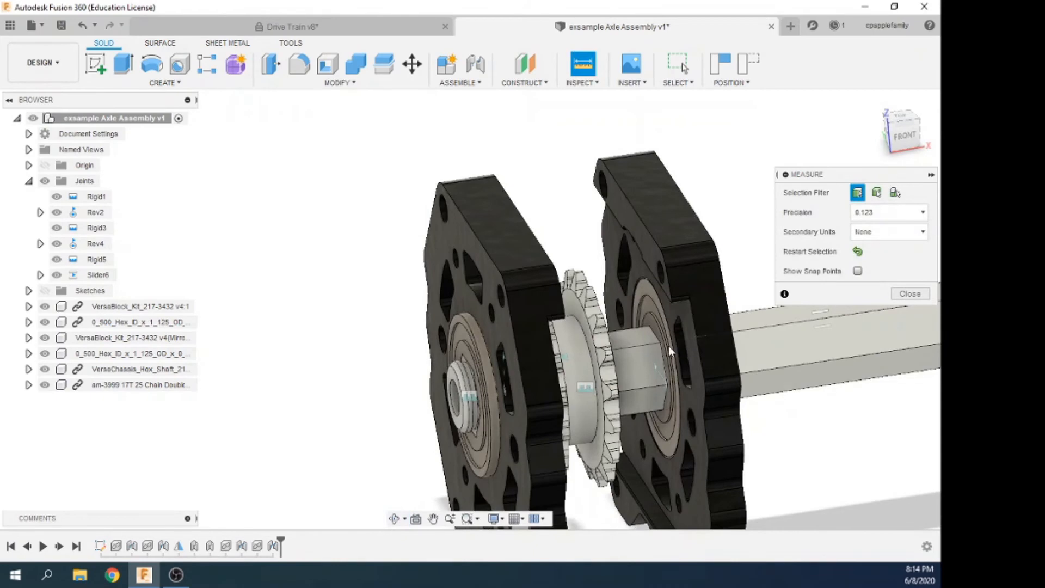
scroll(668, 345, up, 5)
click(636, 310)
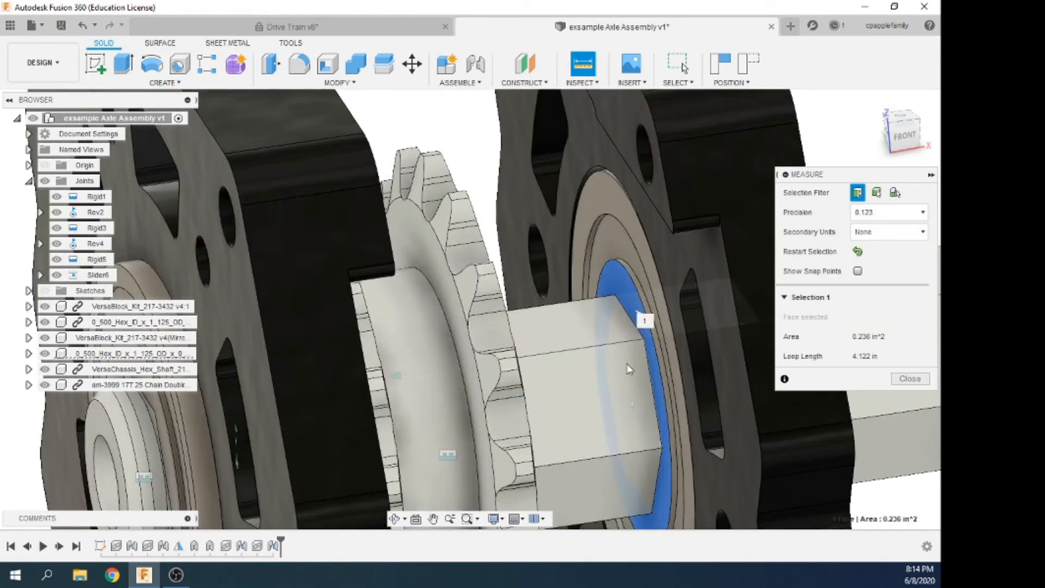
scroll(608, 404, down, 3)
shift+middle_drag(610, 429, 579, 430)
scroll(577, 428, up, 3)
scroll(521, 335, up, 3)
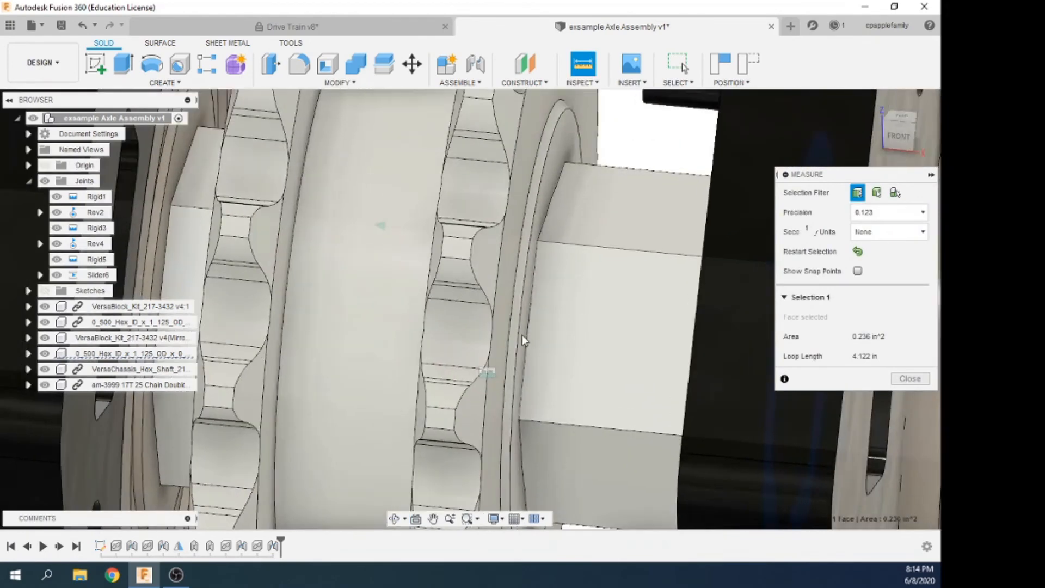
scroll(524, 339, up, 2)
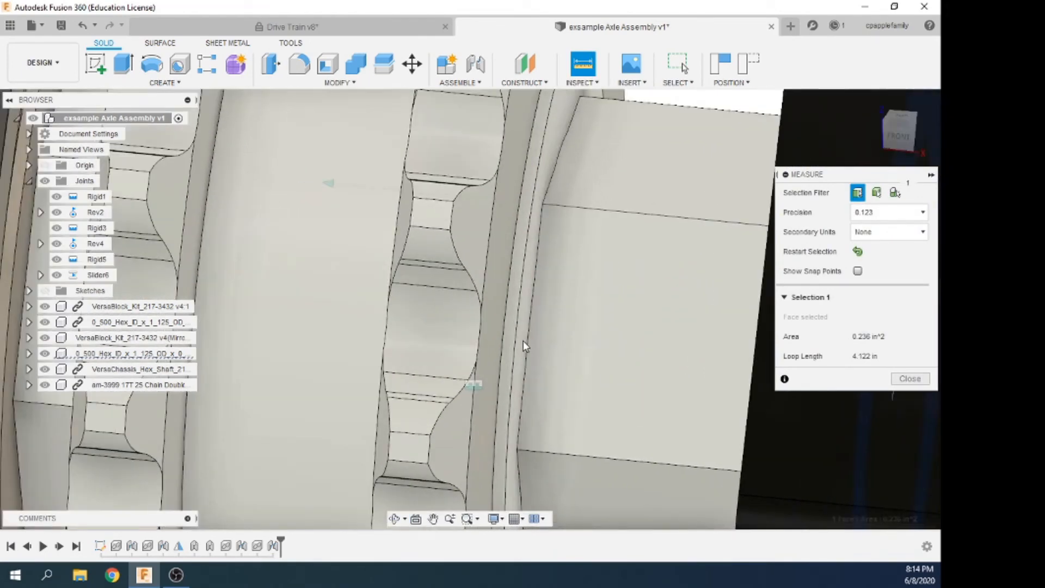
click(523, 342)
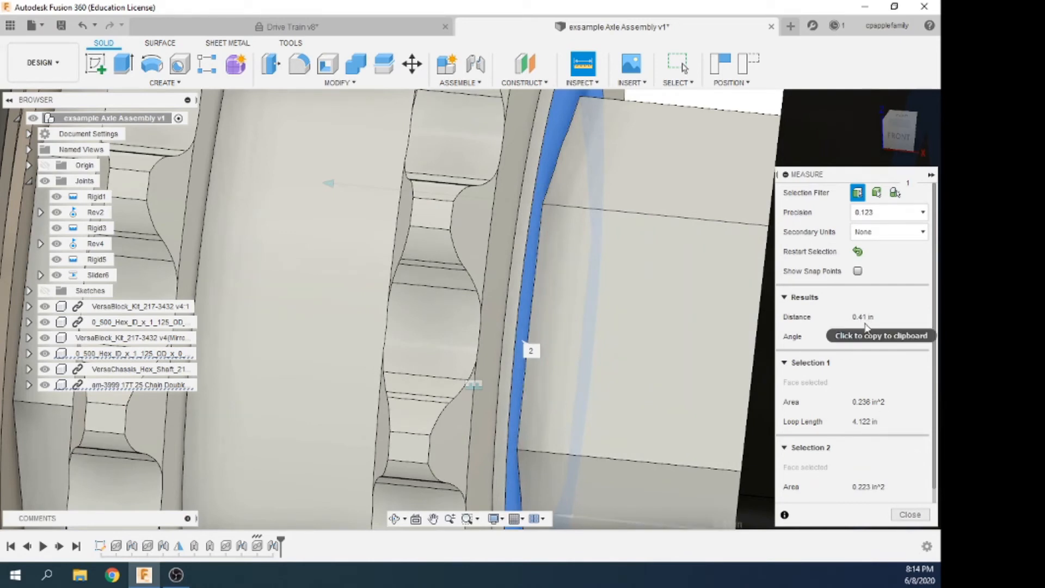
click(912, 515)
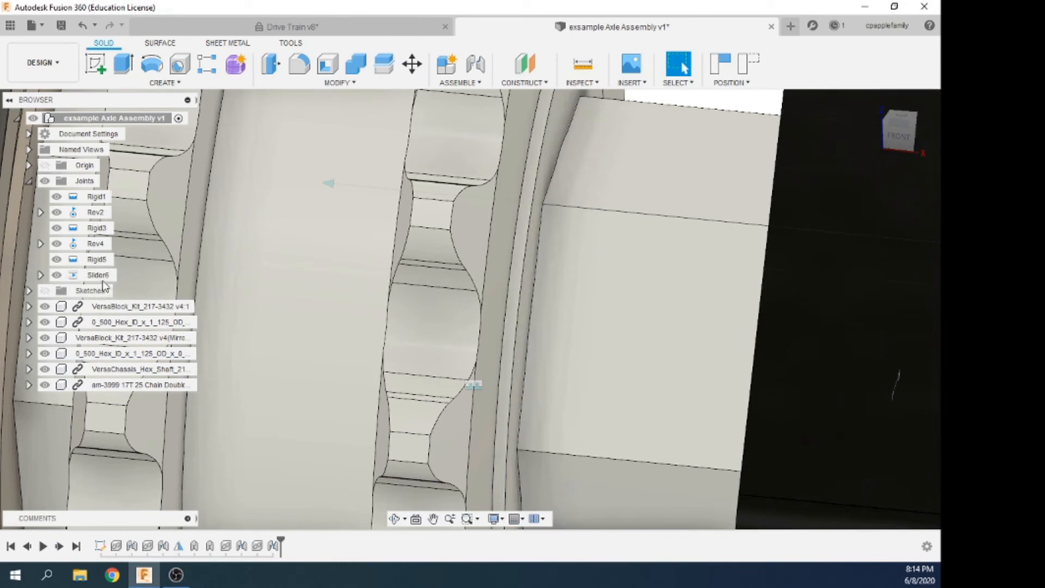
Enable a minimum slide limit of 1.889-.41 in for the Slider6 joint
click(107, 278)
click(125, 277)
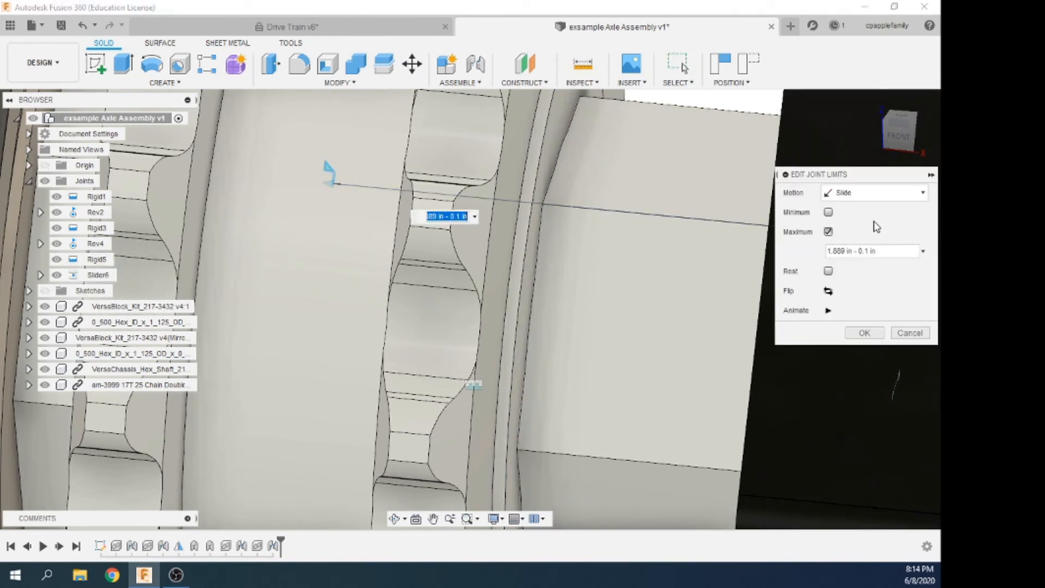
click(829, 213)
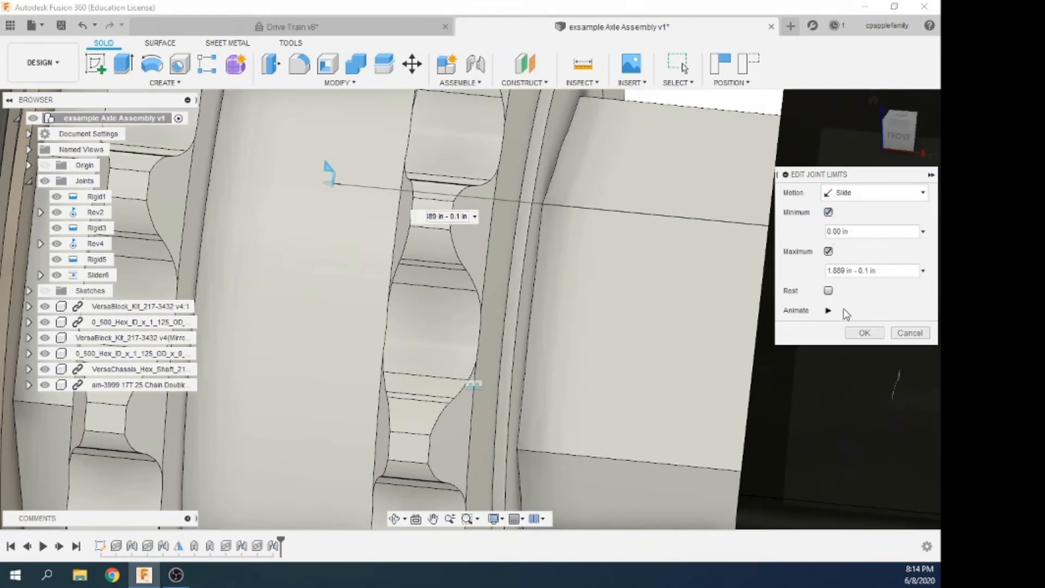
click(865, 231)
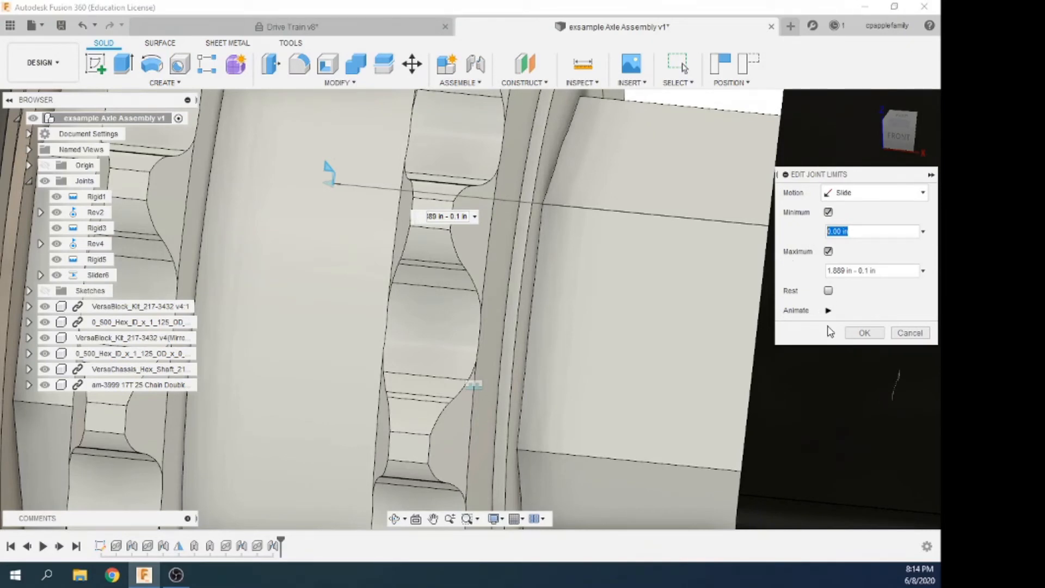
text(1.889-.)
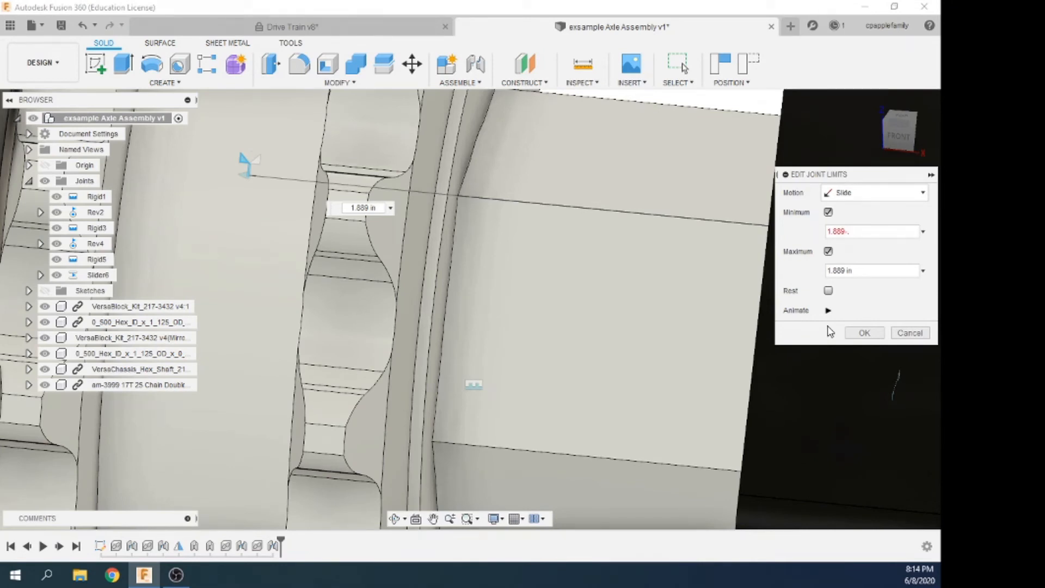
text(1)
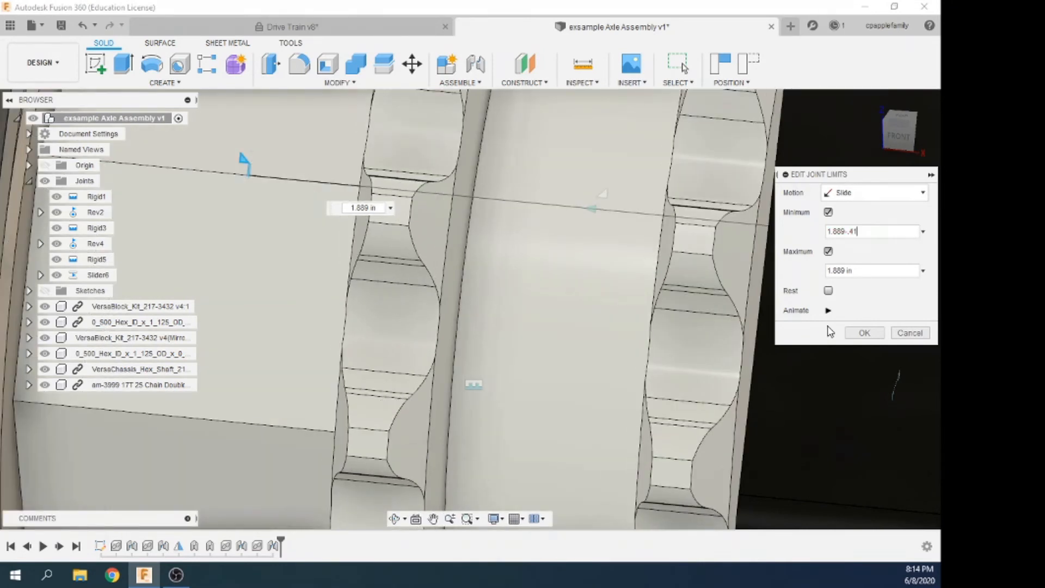
Set the maximum slide limit back to 1.889 -.1 in and apply the joint limits
scroll(463, 230, down, 4)
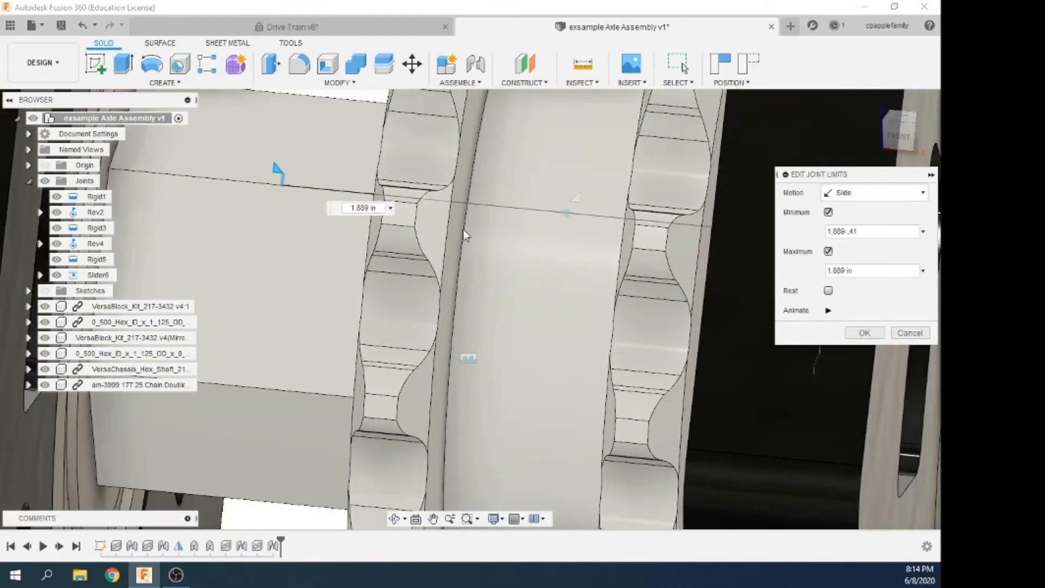
scroll(618, 215, down, 3)
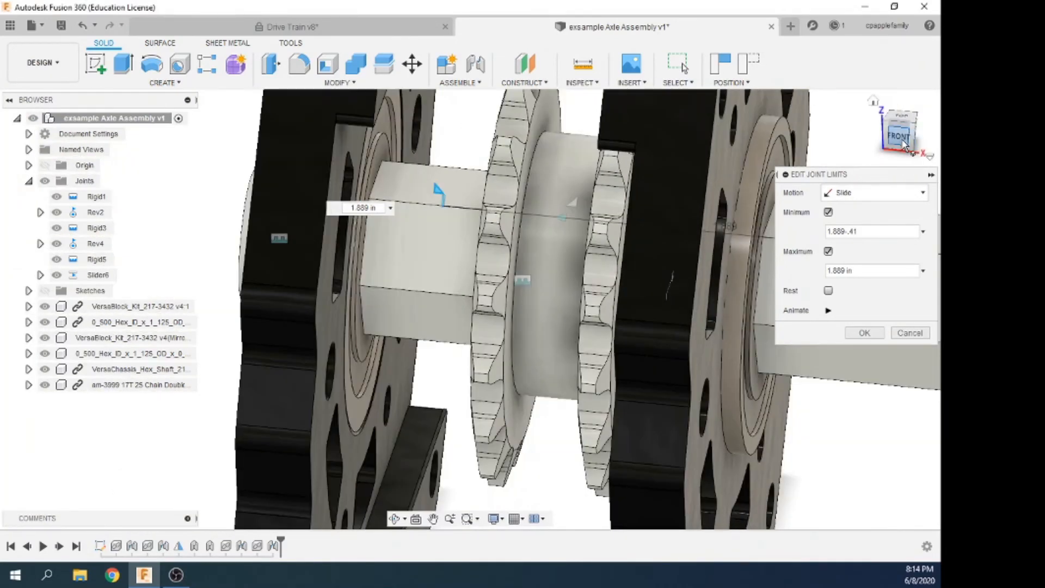
click(899, 136)
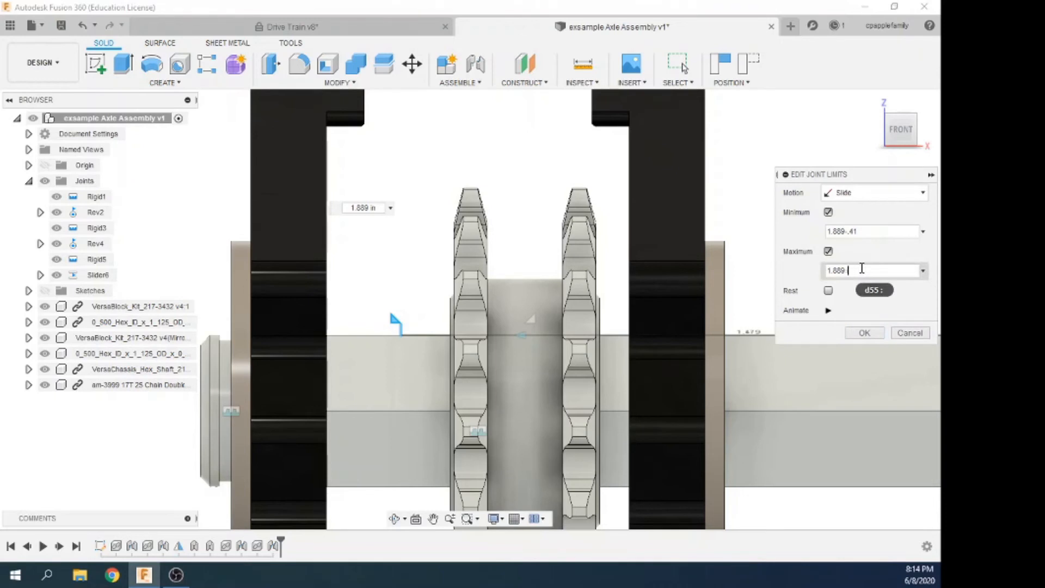
key(BackSpace)
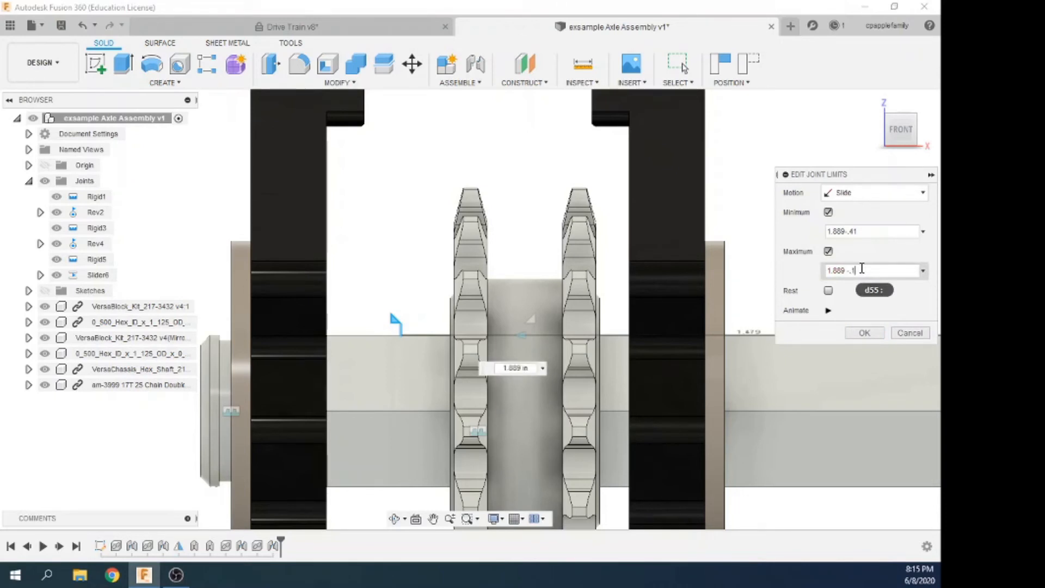
click(864, 332)
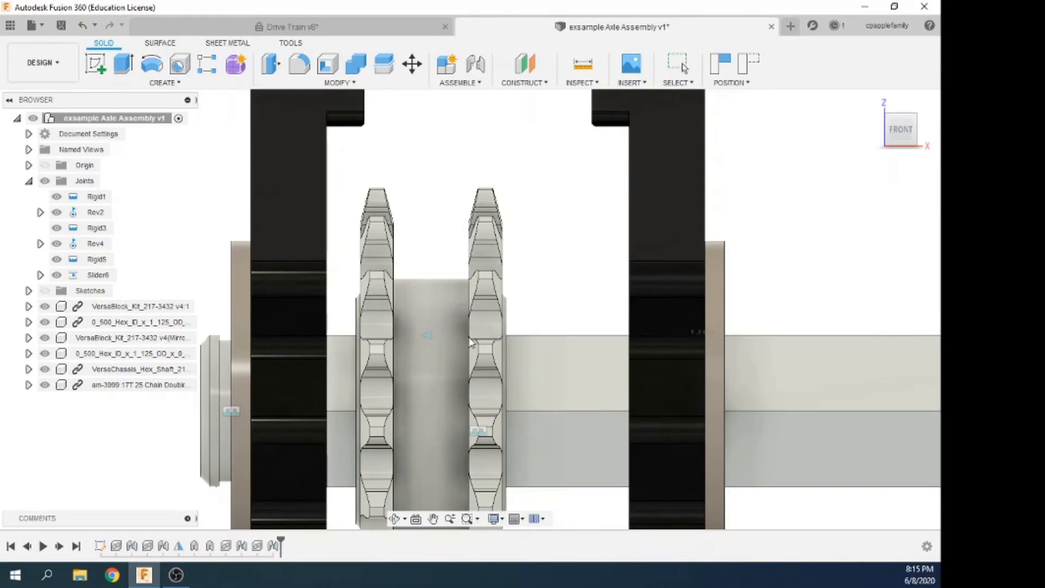
Slide the double sprocket back and forth along the shaft to test both joint limits
drag(472, 344, 234, 338)
drag(569, 320, 615, 354)
drag(687, 347, 685, 347)
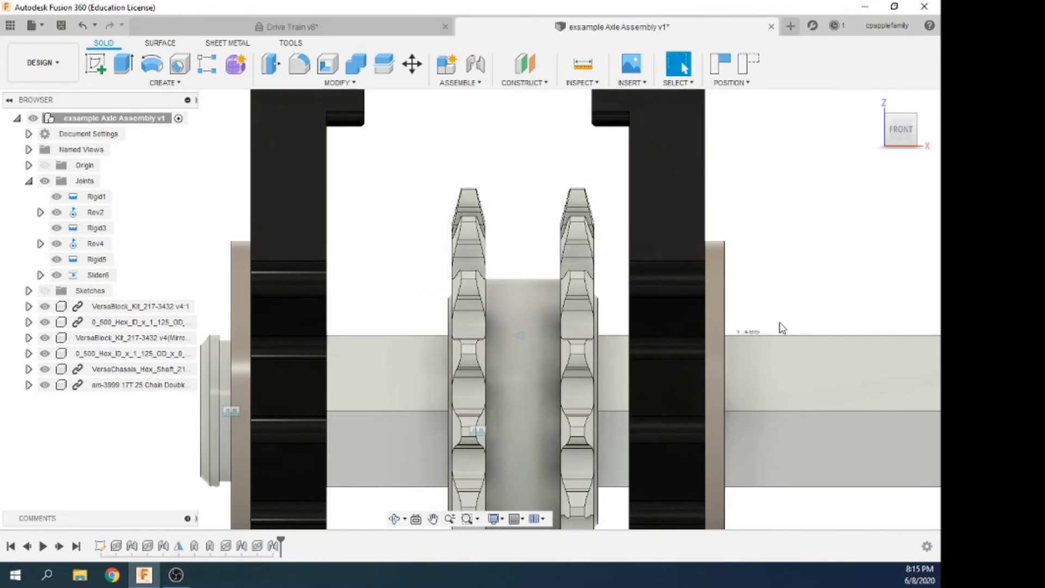
click(875, 101)
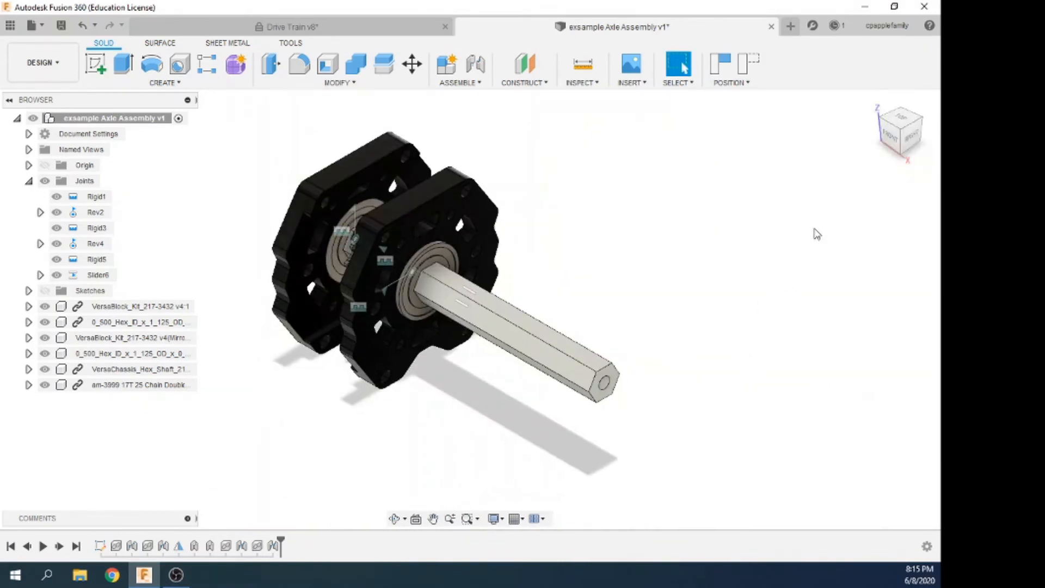
key(alt+Tab)
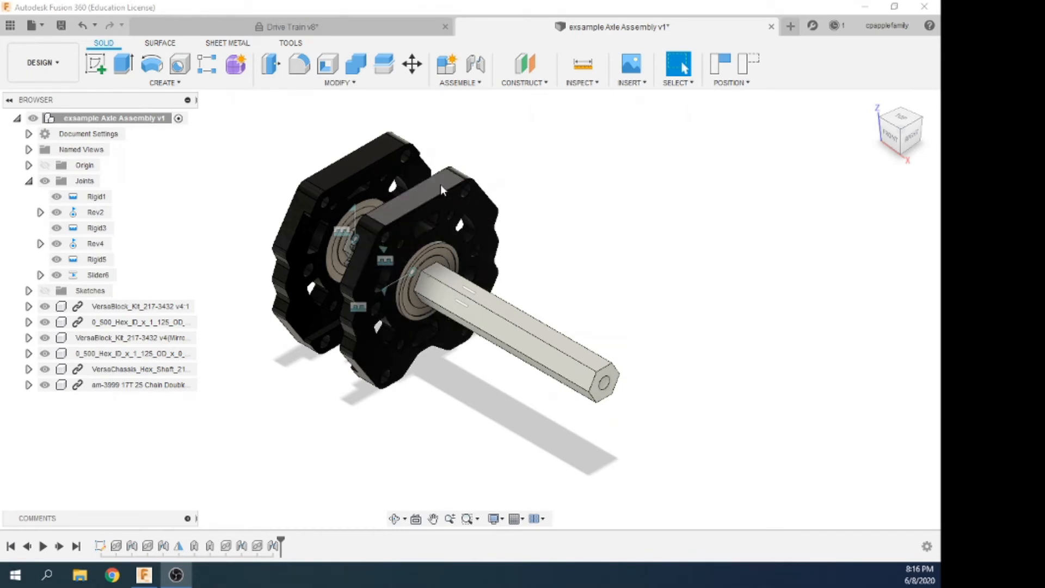
click(571, 298)
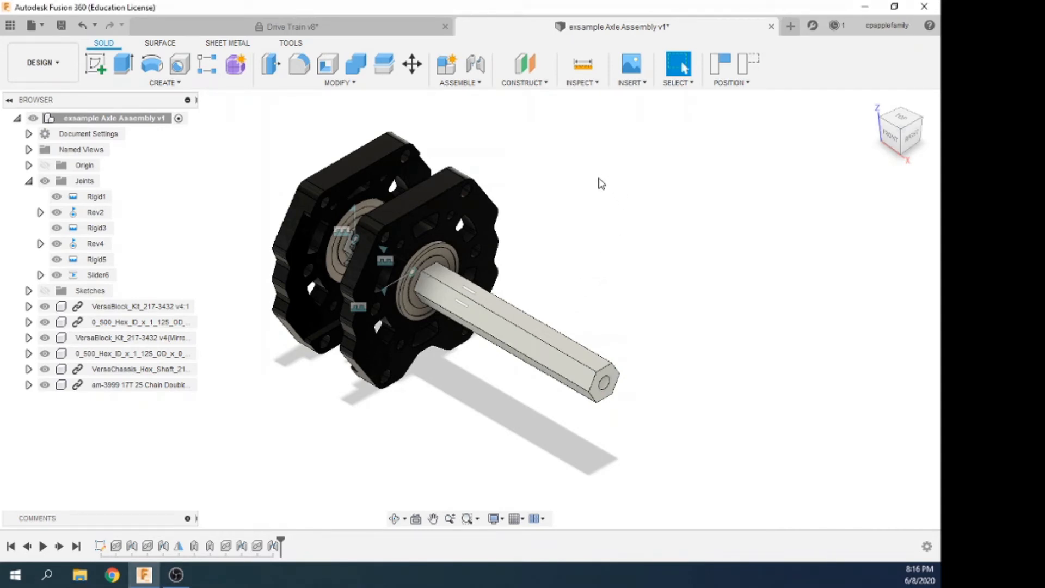
Measure the distance between the outer top edges of the two VersaBlocks
click(584, 67)
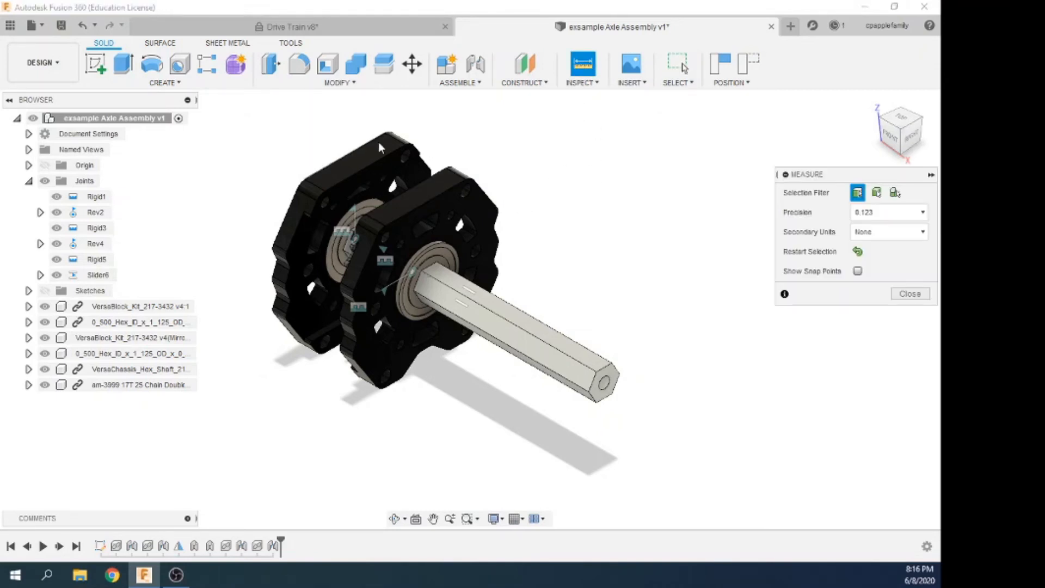
scroll(377, 142, up, 4)
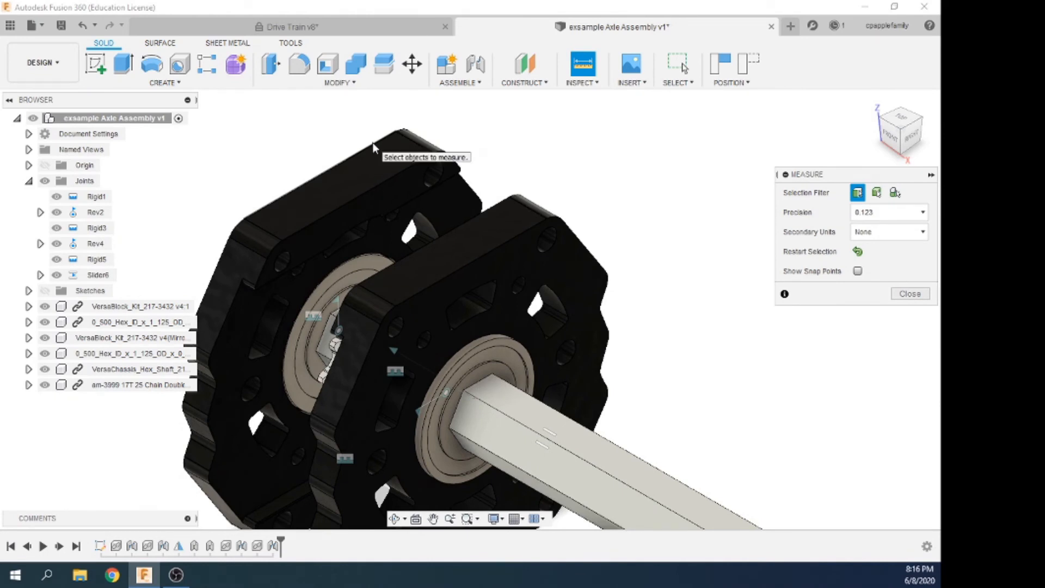
click(373, 144)
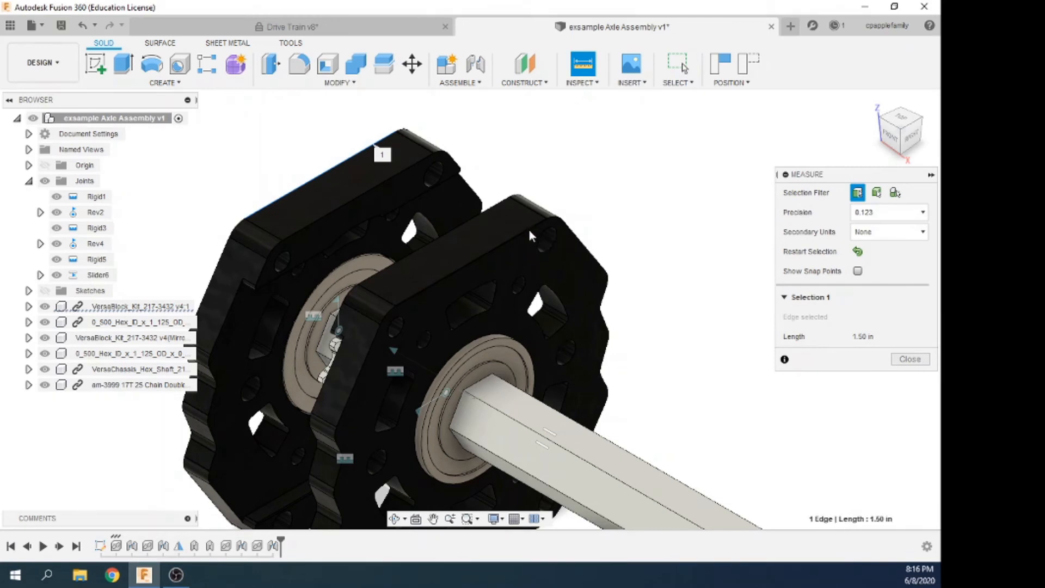
click(527, 230)
scroll(452, 218, up, 4)
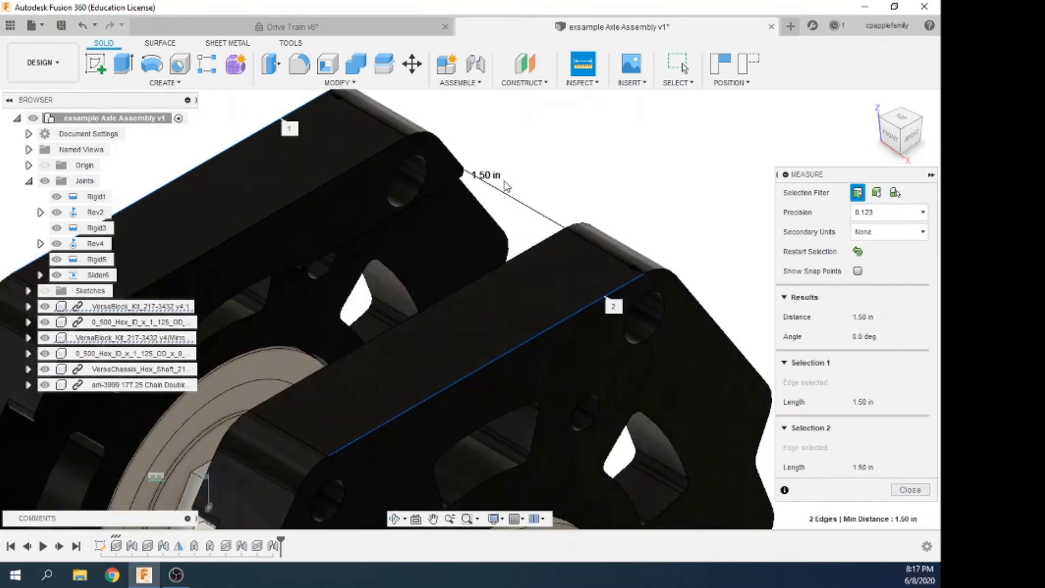
scroll(509, 187, up, 2)
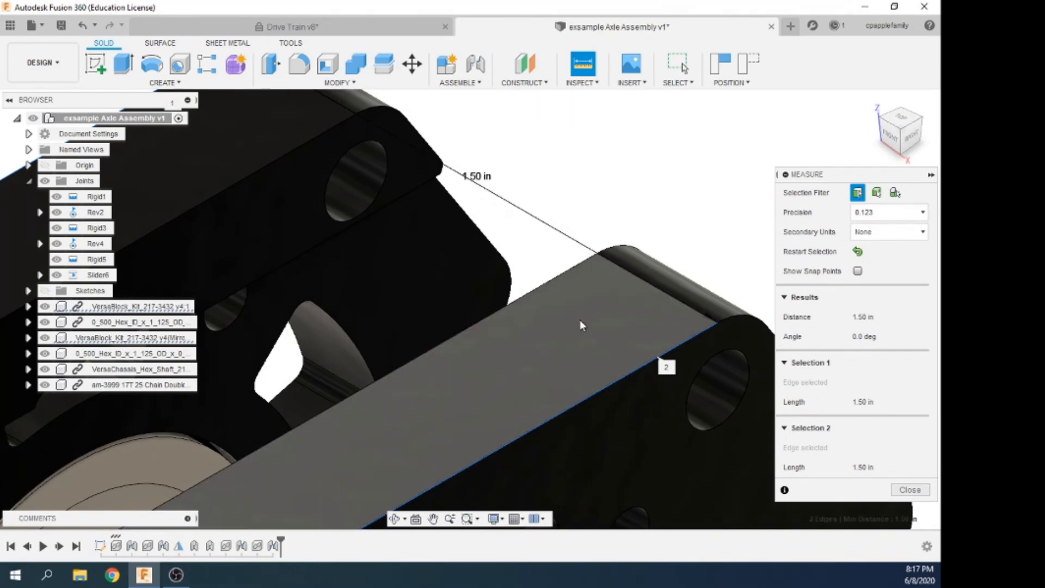
click(910, 490)
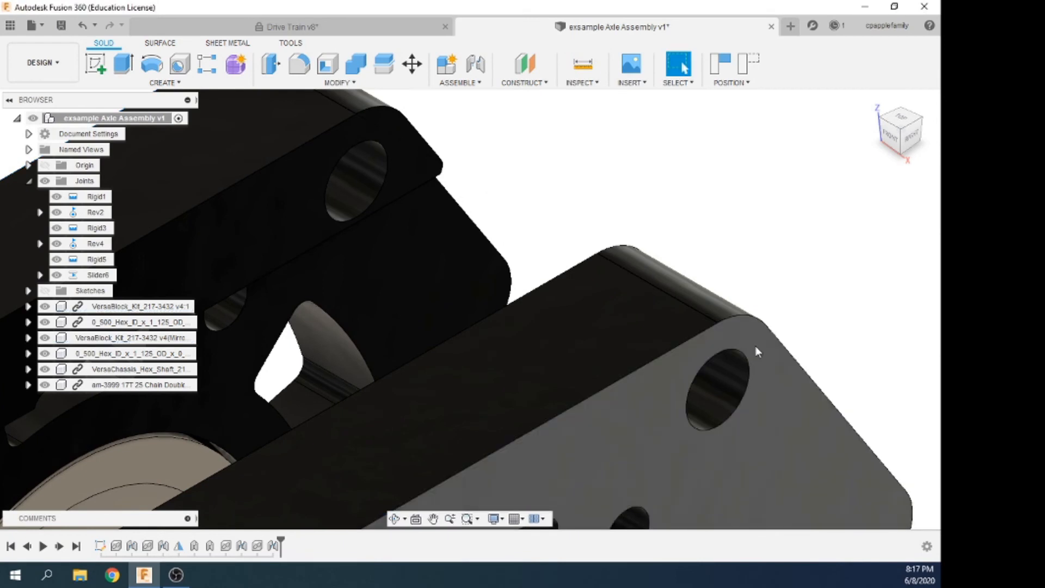
Start inserting a McMaster-Carr component and search the catalog for button head cap screws
scroll(756, 279, down, 3)
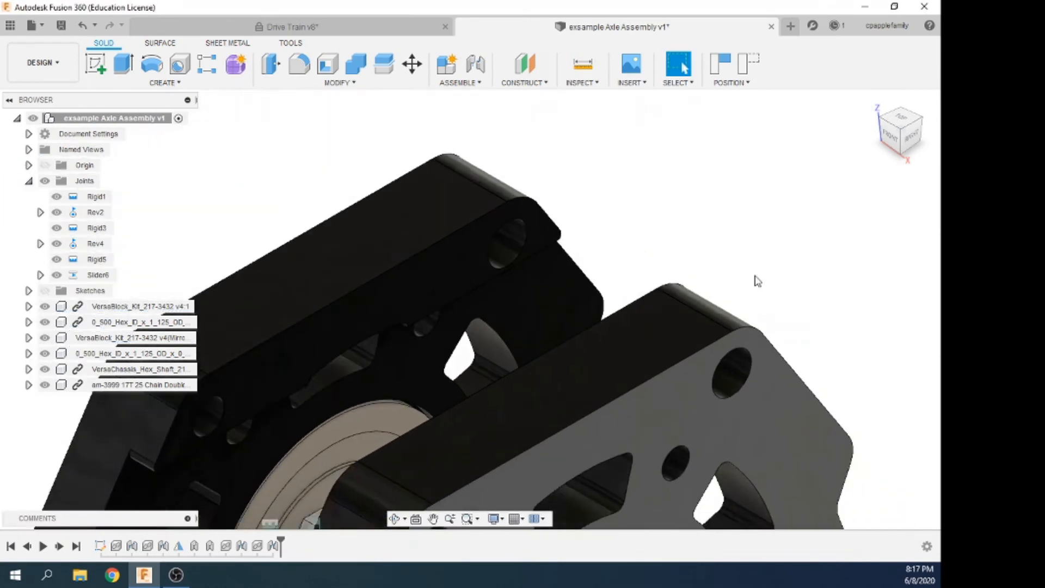
click(631, 83)
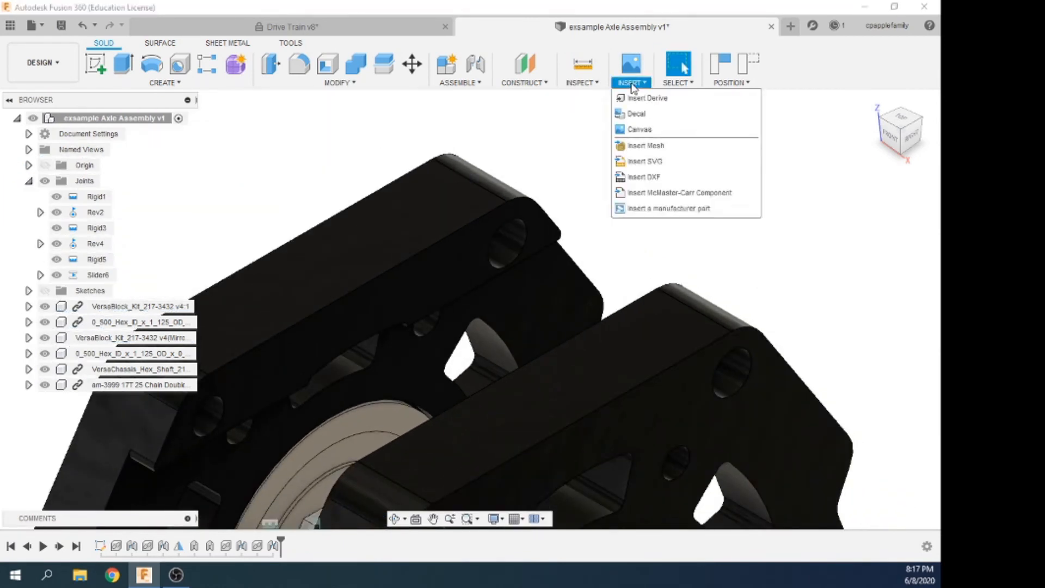
click(649, 193)
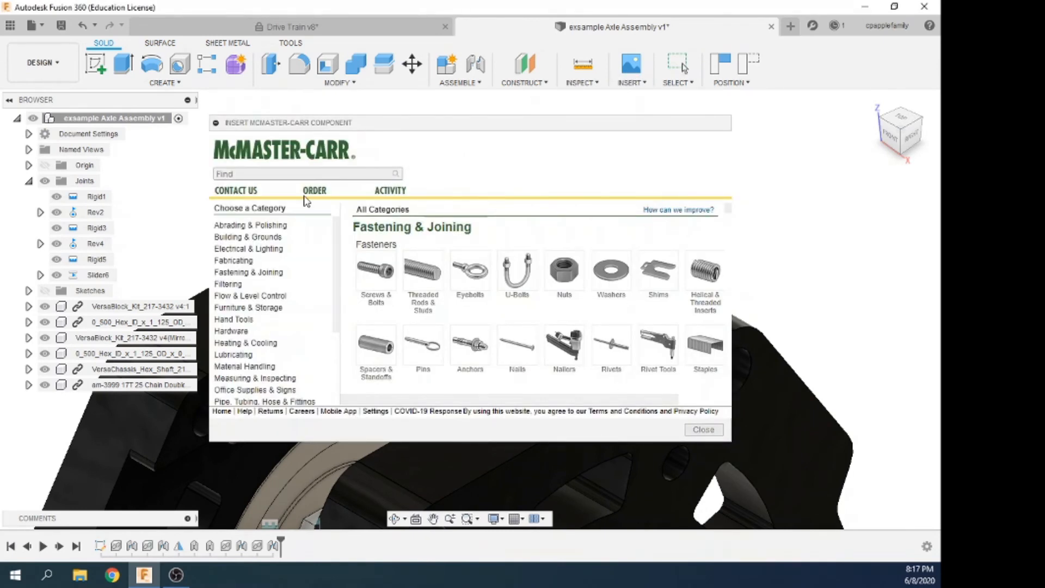
click(330, 172)
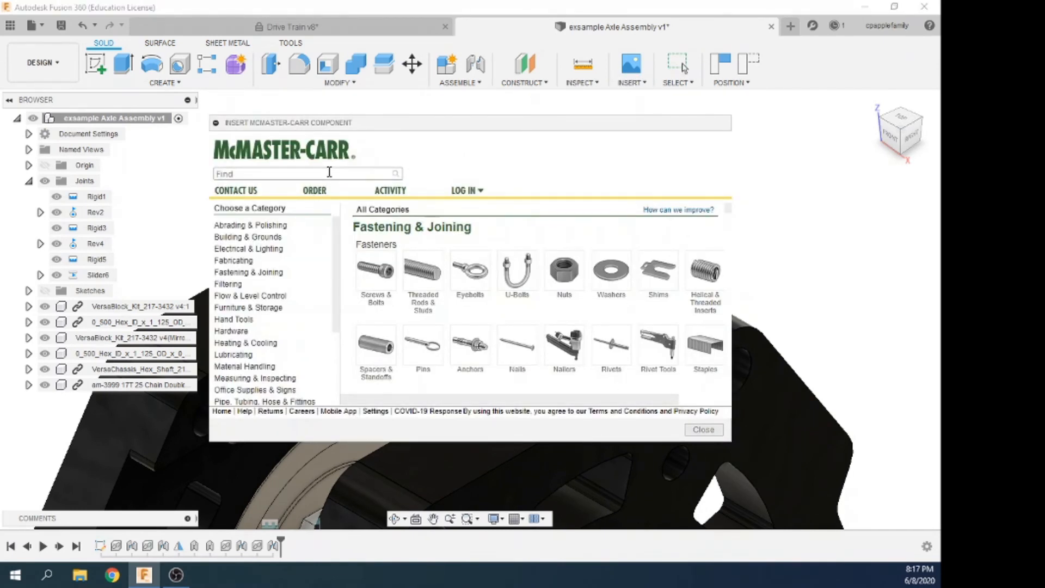
text(but)
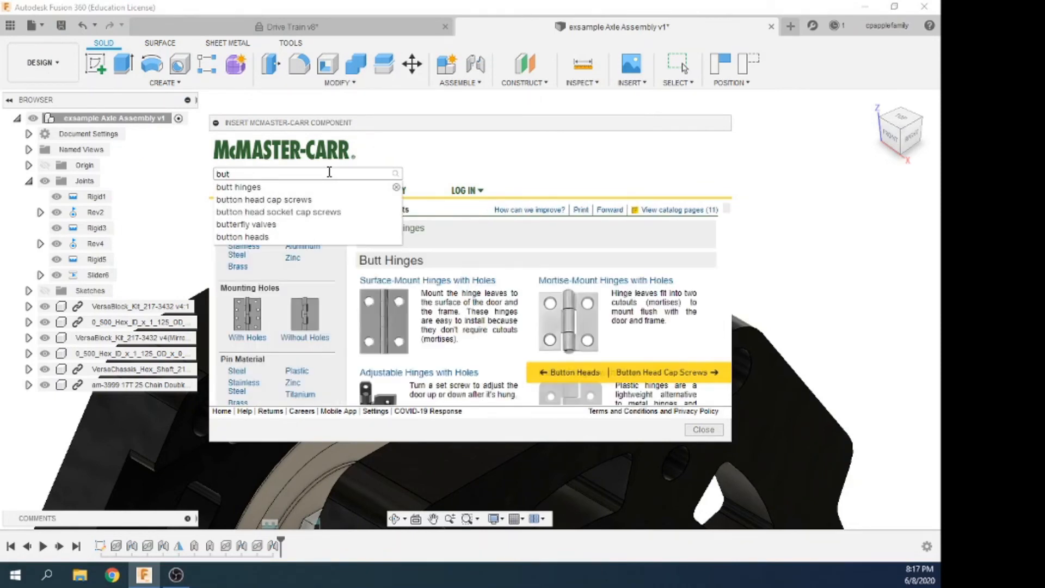
text(ton)
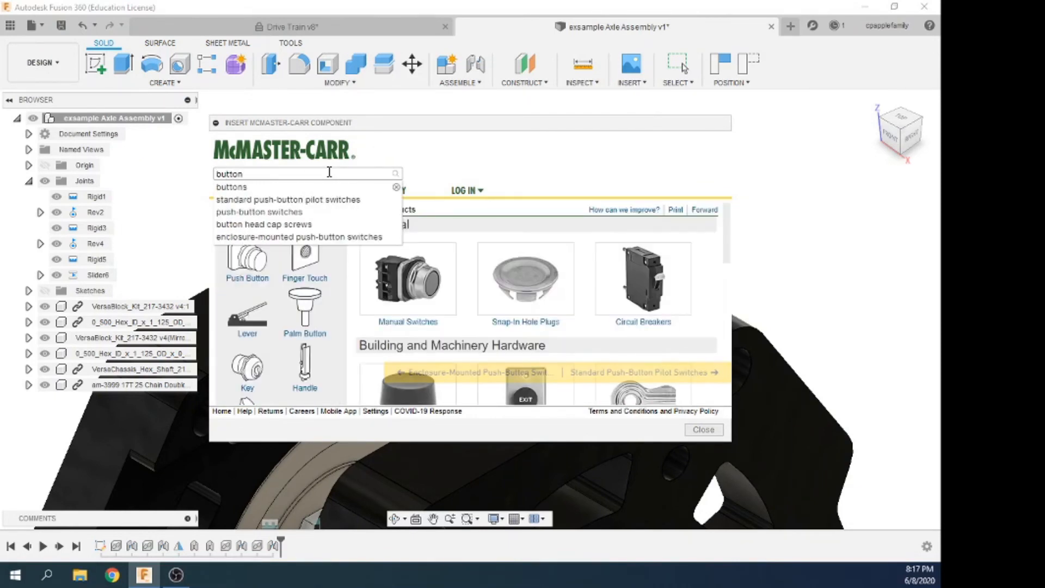
click(266, 227)
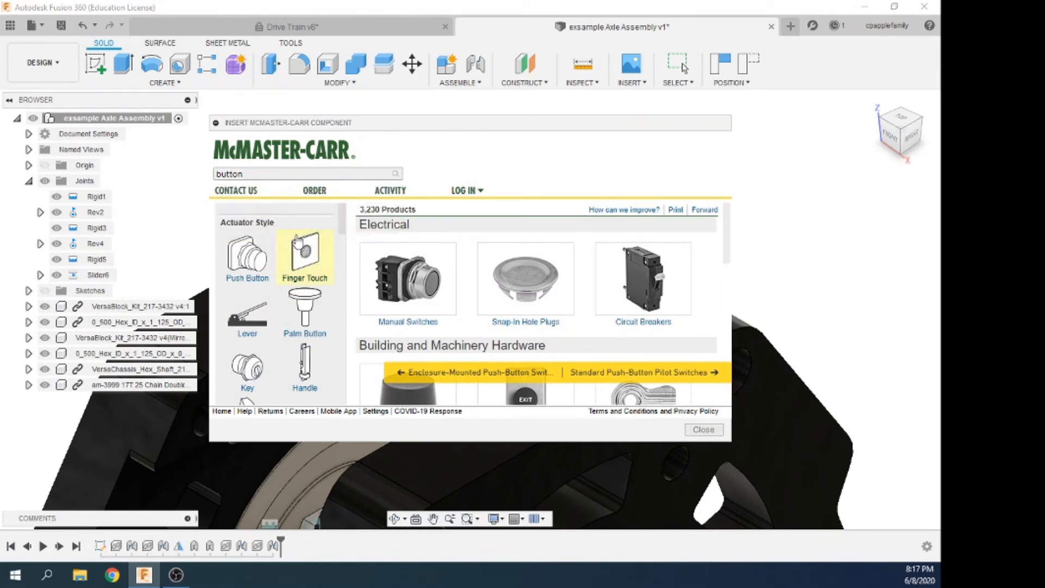
click(296, 174)
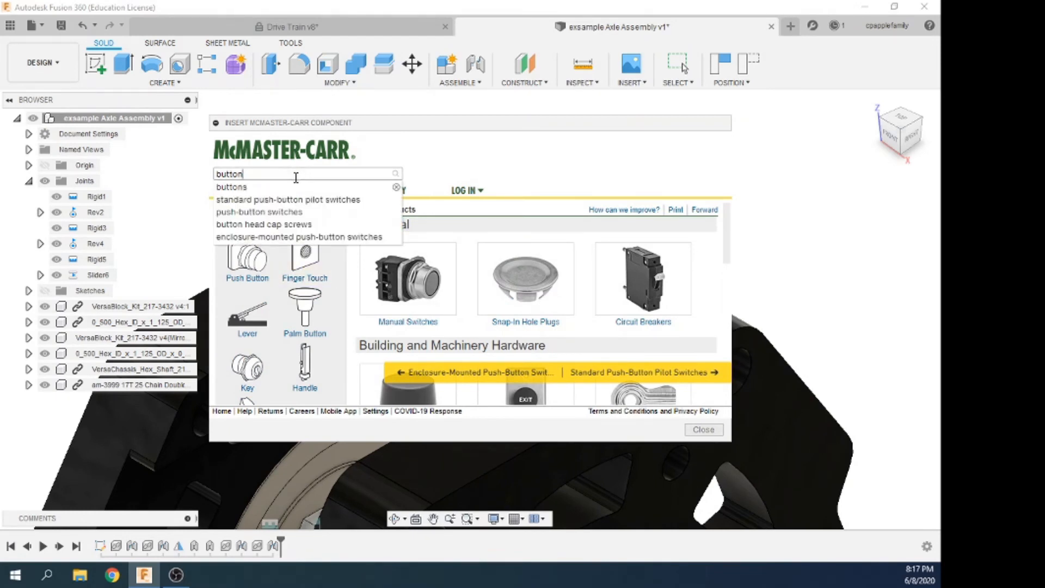
click(299, 225)
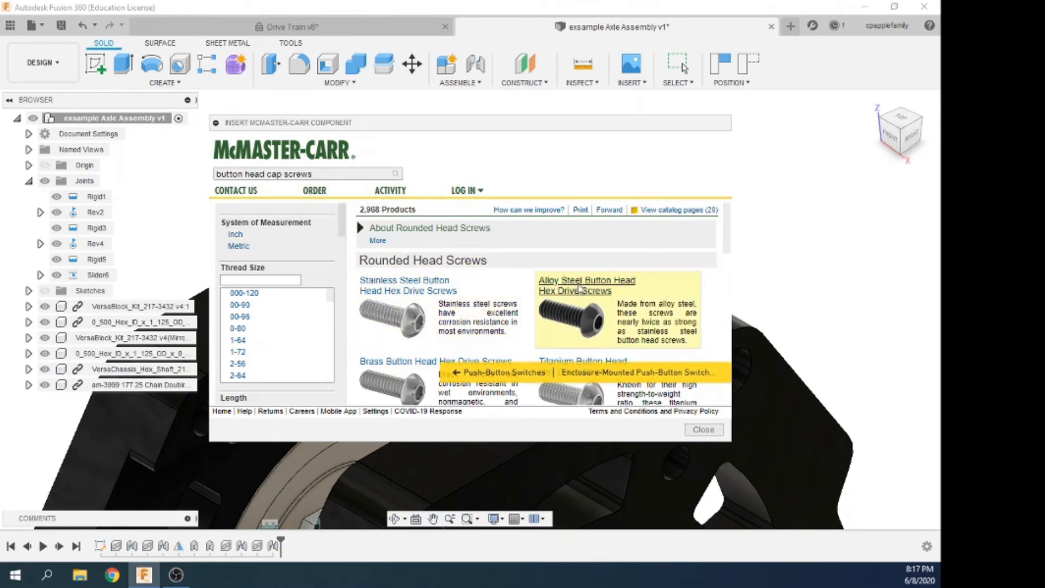
Find the black-oxide alloy steel button head hex drive screw, 10-32 thread, 1-1/2" long (91255A275), and open its product details
click(579, 289)
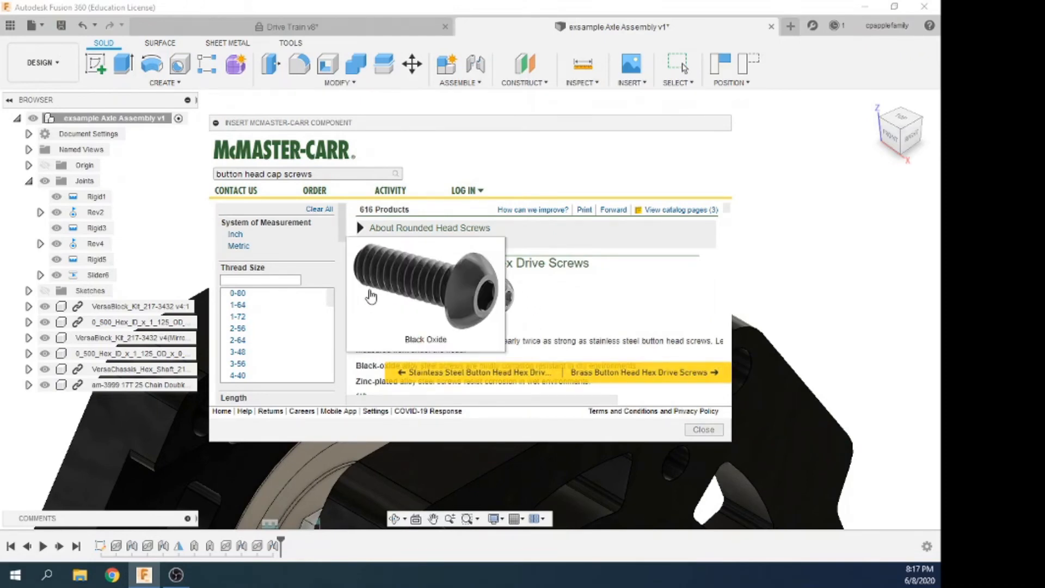
click(404, 288)
scroll(500, 305, down, 5)
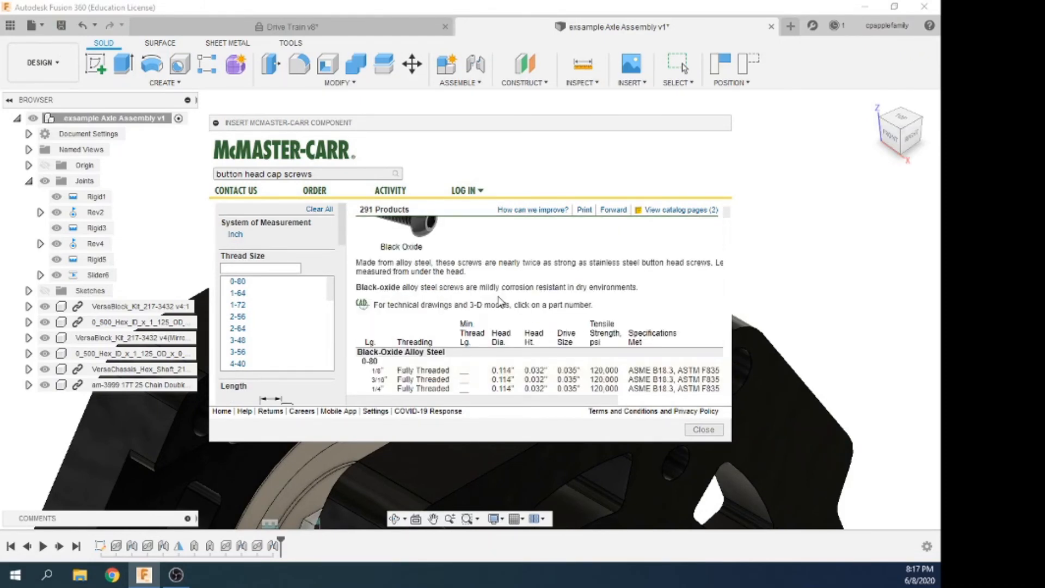
scroll(507, 315, down, 8)
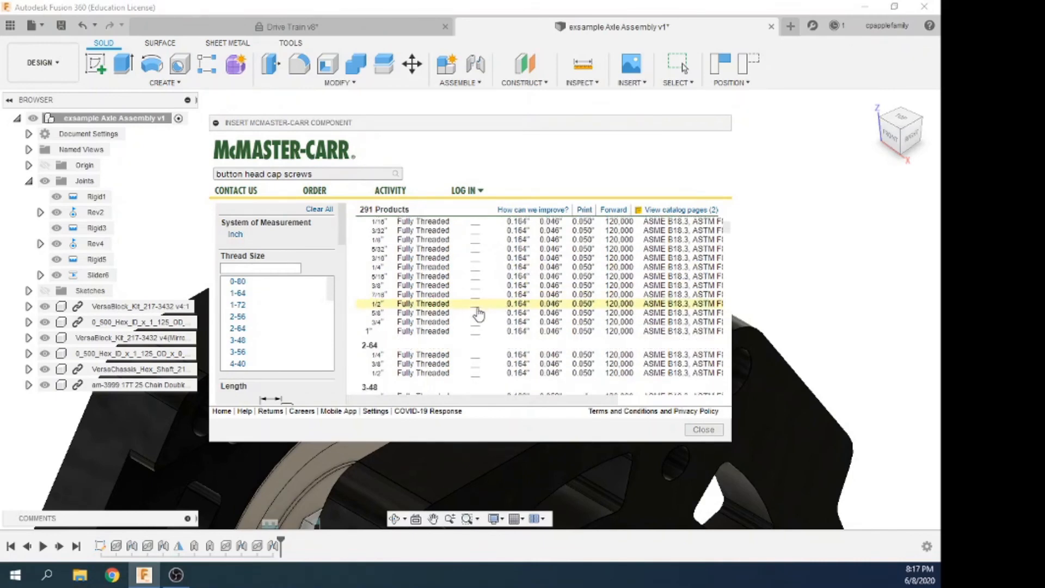
scroll(440, 308, down, 10)
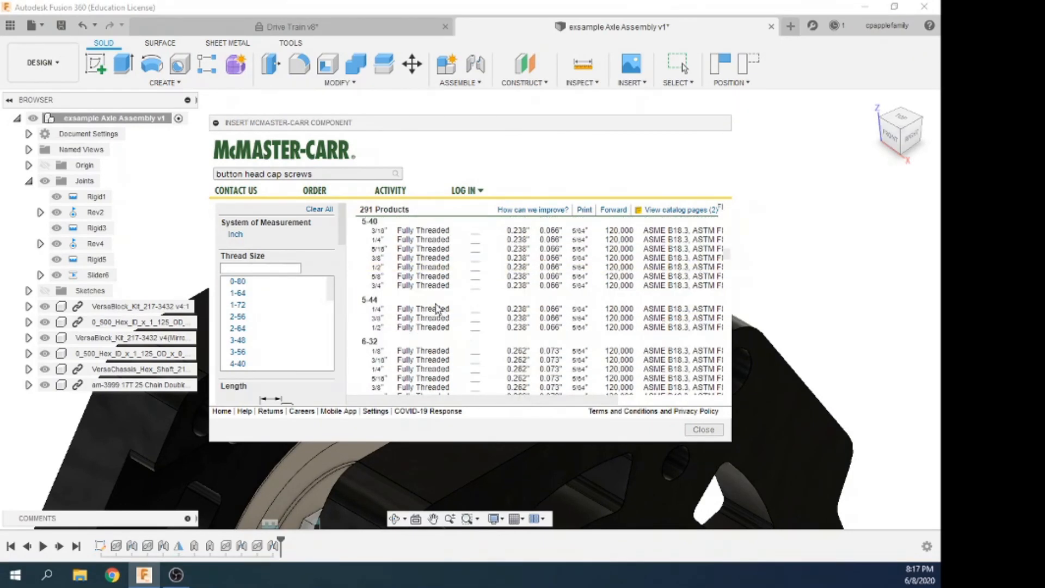
scroll(416, 286, down, 10)
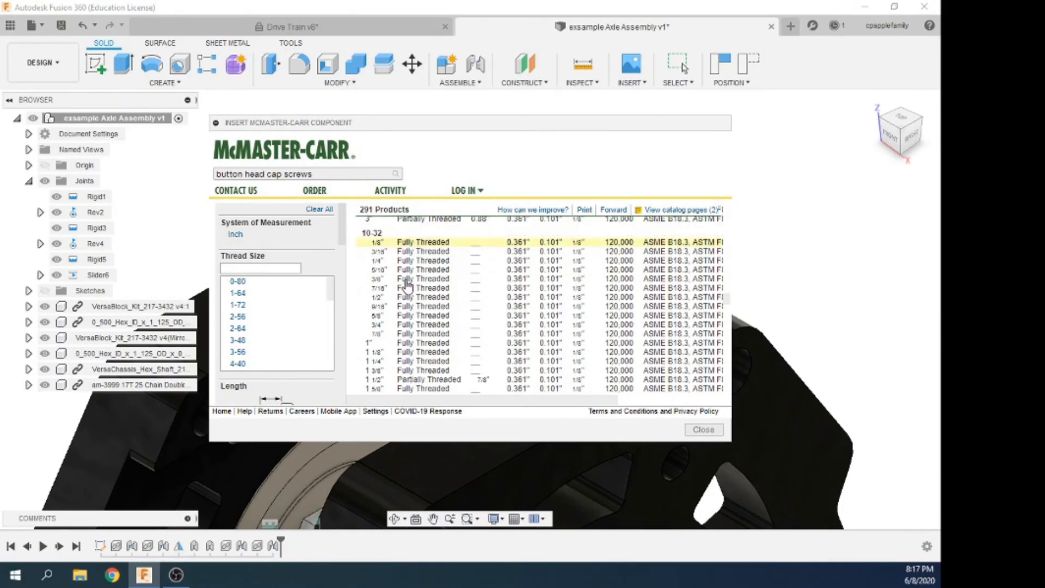
scroll(438, 291, down, 4)
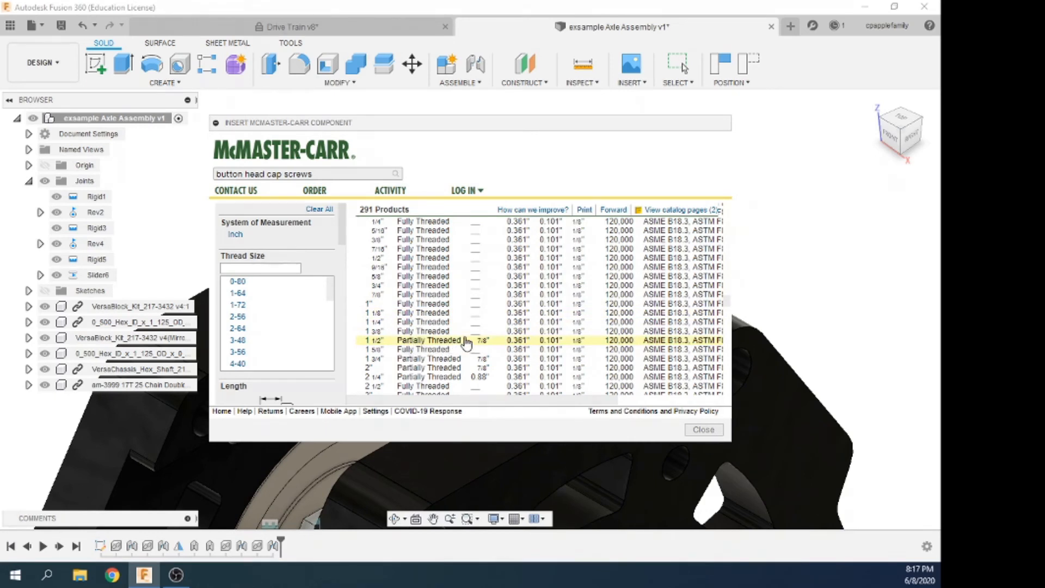
click(506, 342)
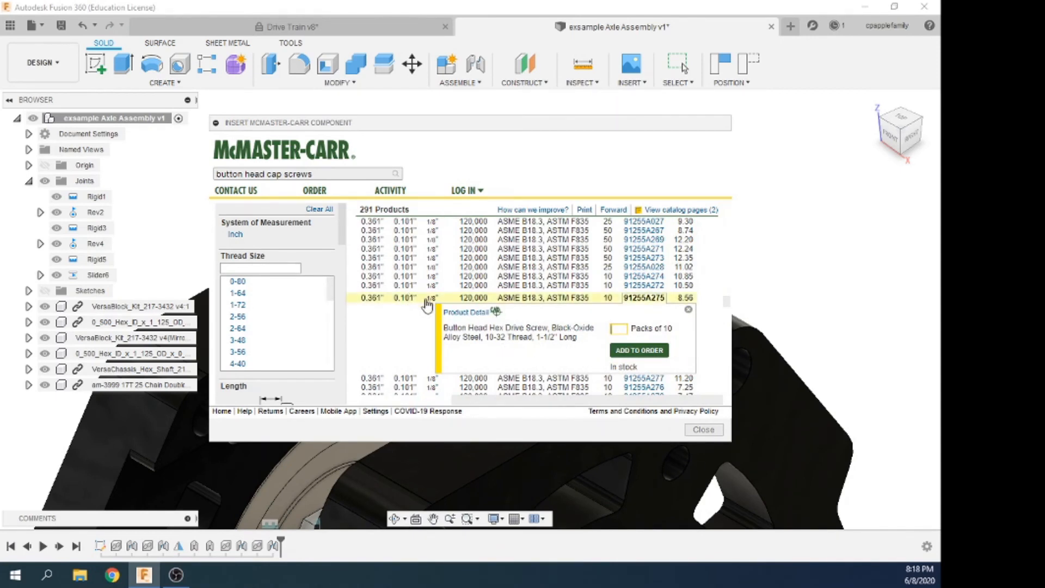
click(467, 312)
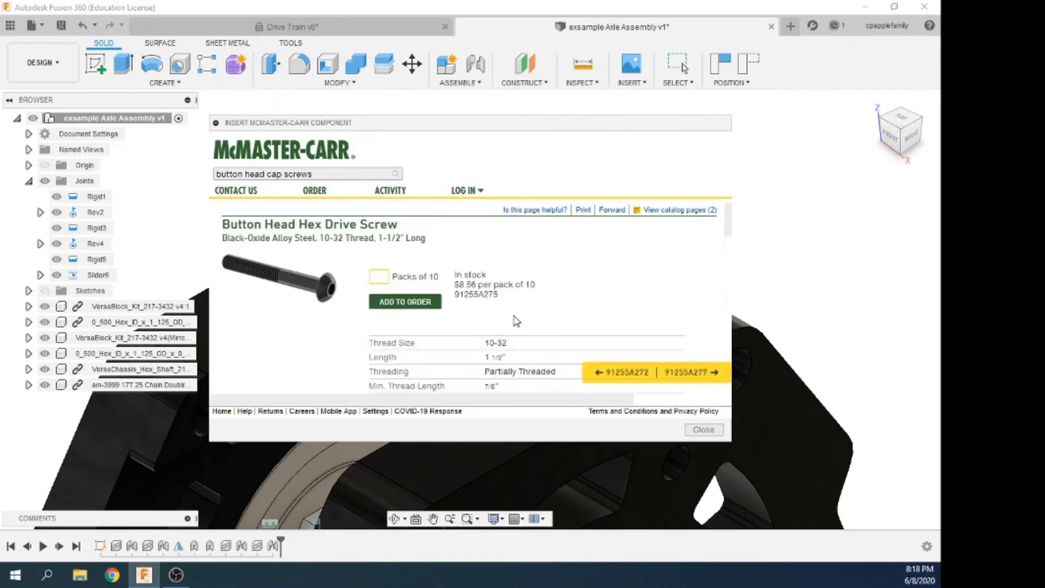
Choose the 3-D STEP model format for screw 91255A275 and insert the model into the assembly
scroll(567, 283, down, 10)
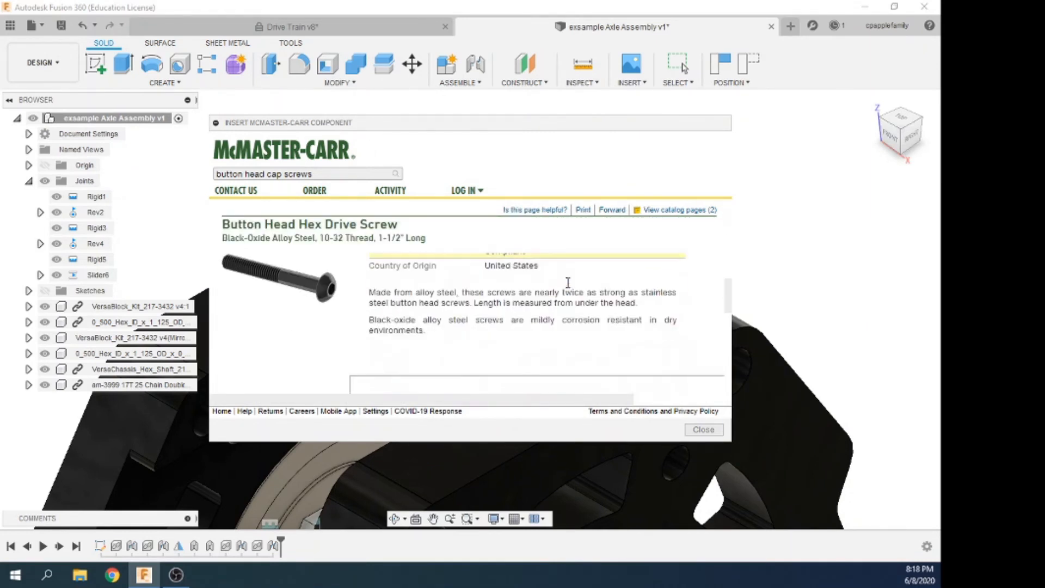
scroll(569, 290, down, 2)
scroll(568, 325, down, 3)
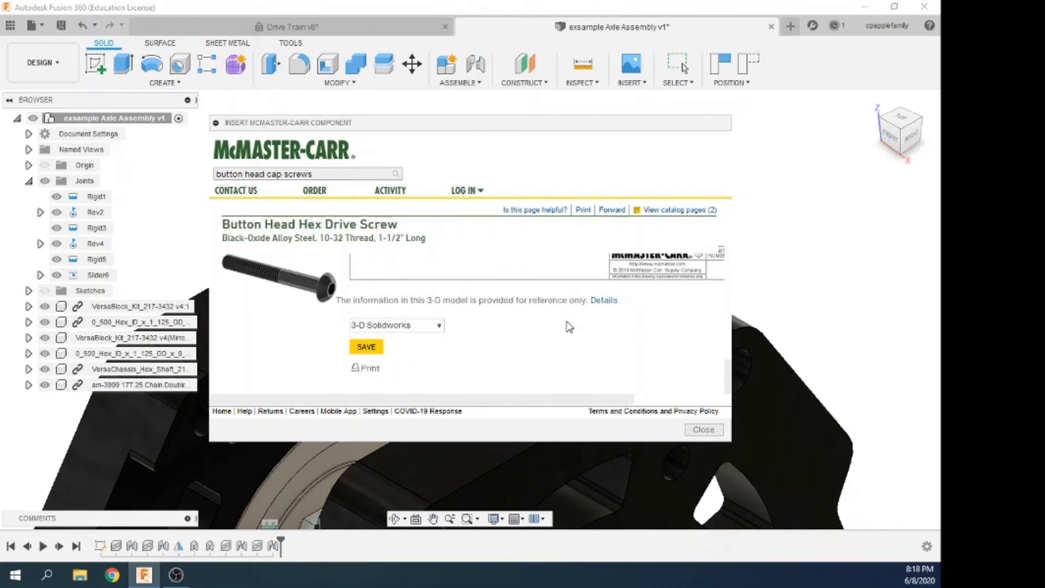
click(426, 327)
scroll(423, 348, down, 2)
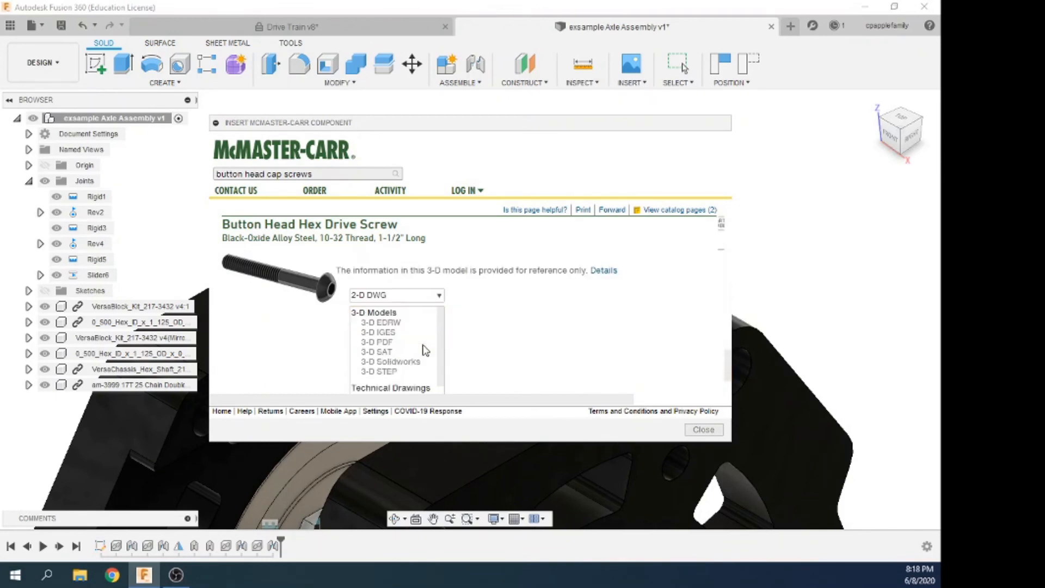
click(401, 370)
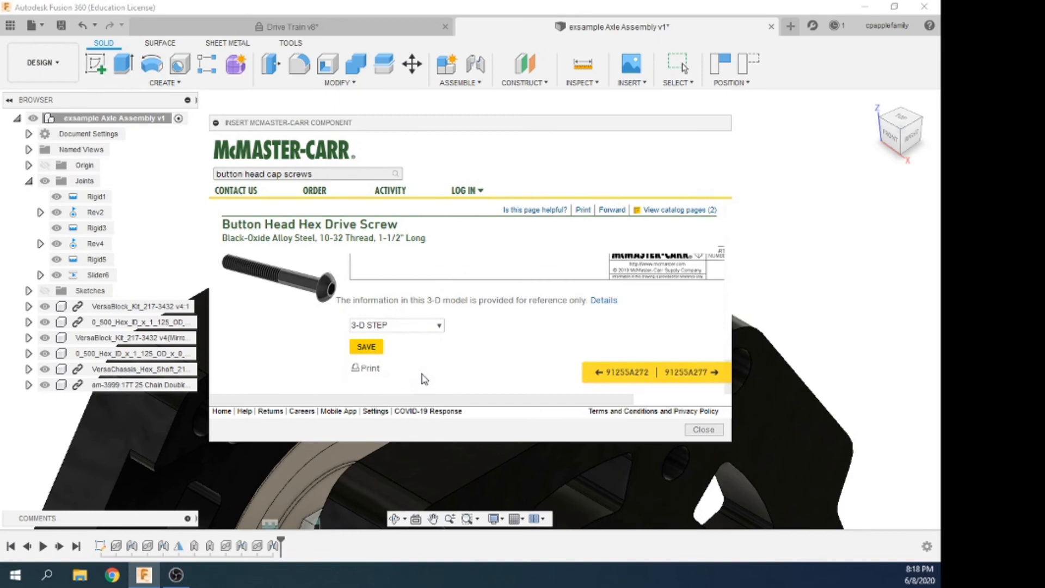
click(367, 351)
click(368, 348)
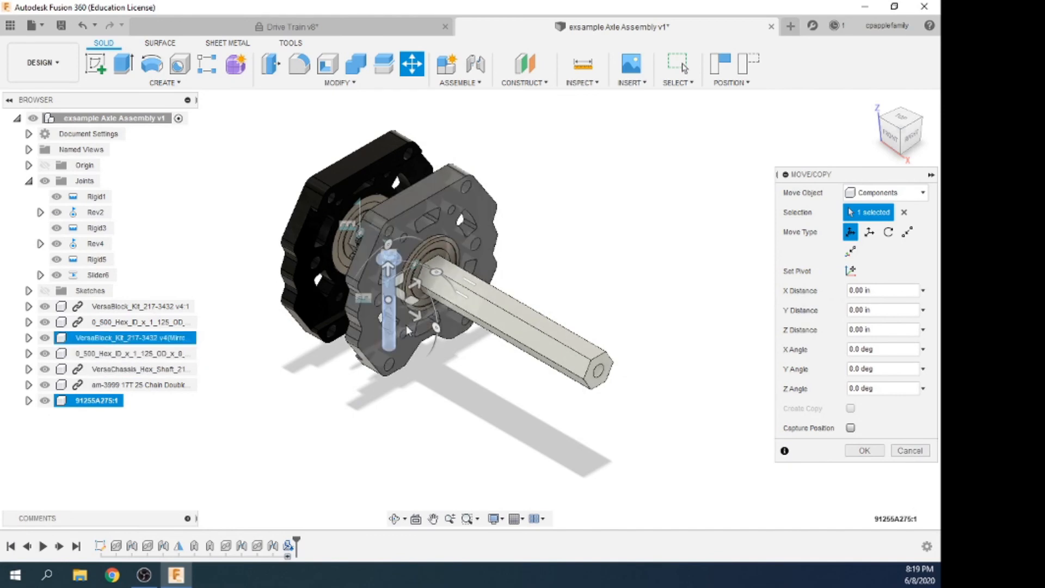
Move the inserted screw about 4 in along Y, rotate it parallel to the hex shaft, and shift it back near the blocks' upper corner
drag(414, 283, 626, 163)
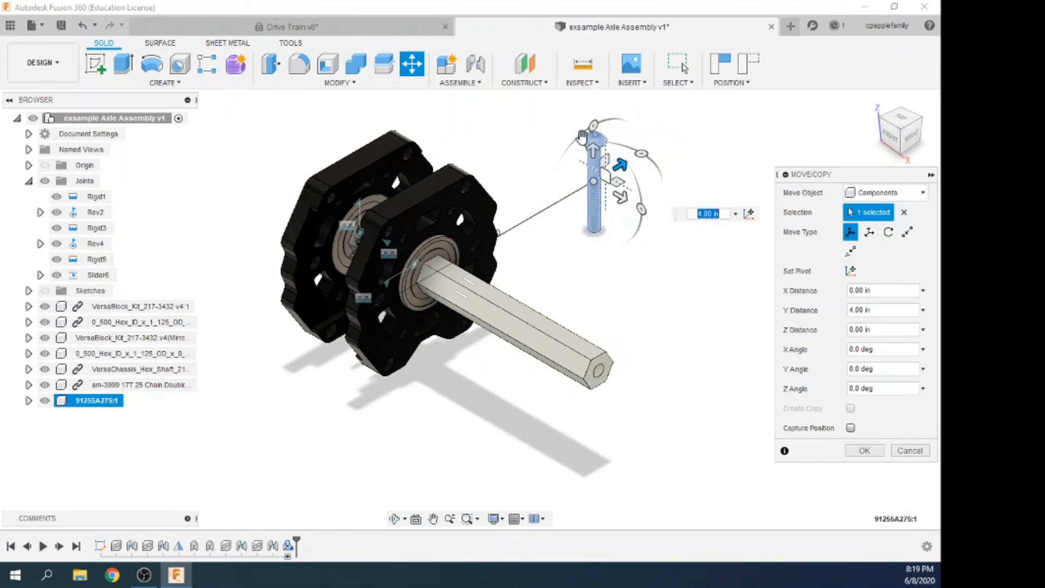
drag(641, 209, 596, 113)
drag(563, 166, 497, 145)
click(853, 456)
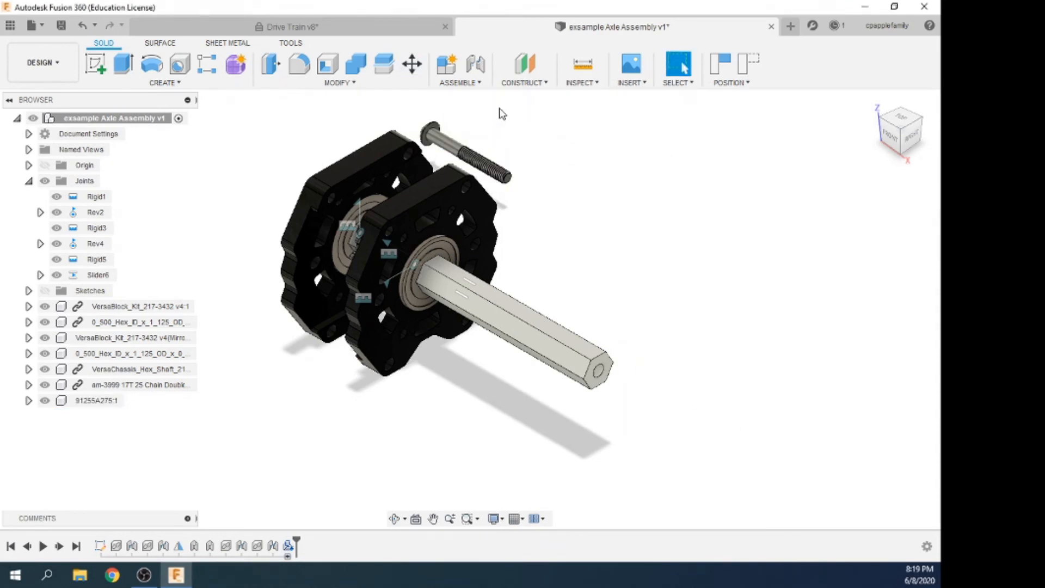
Begin a joint for the screw, capturing its moved position and using the Rigid motion type
click(466, 86)
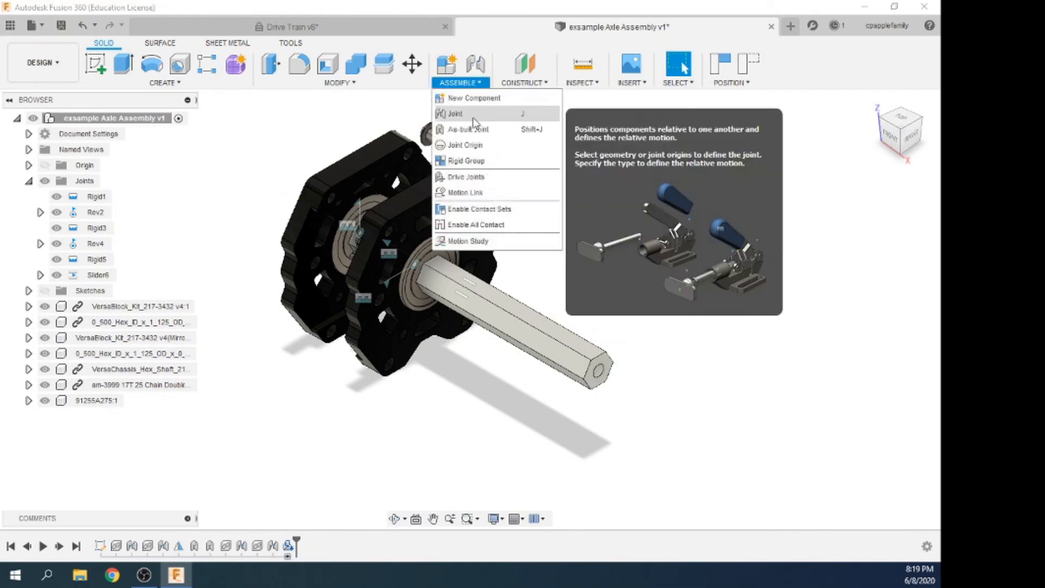
click(464, 112)
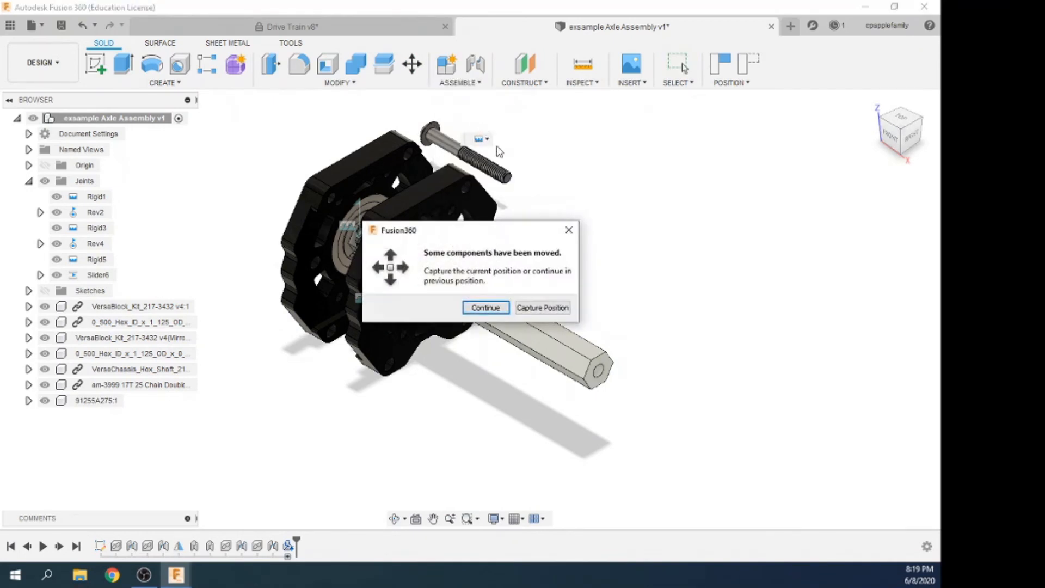
click(525, 305)
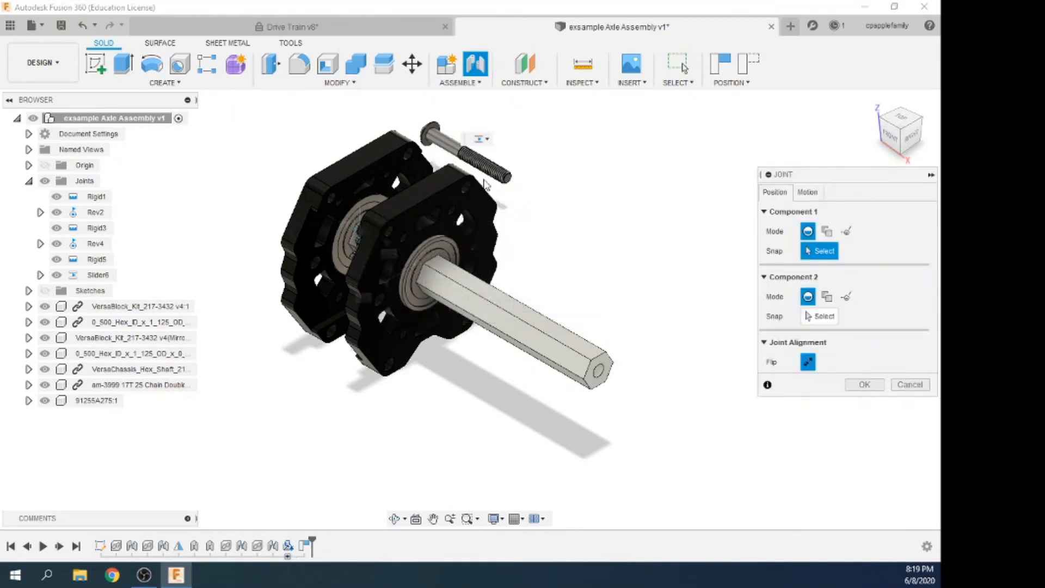
click(807, 192)
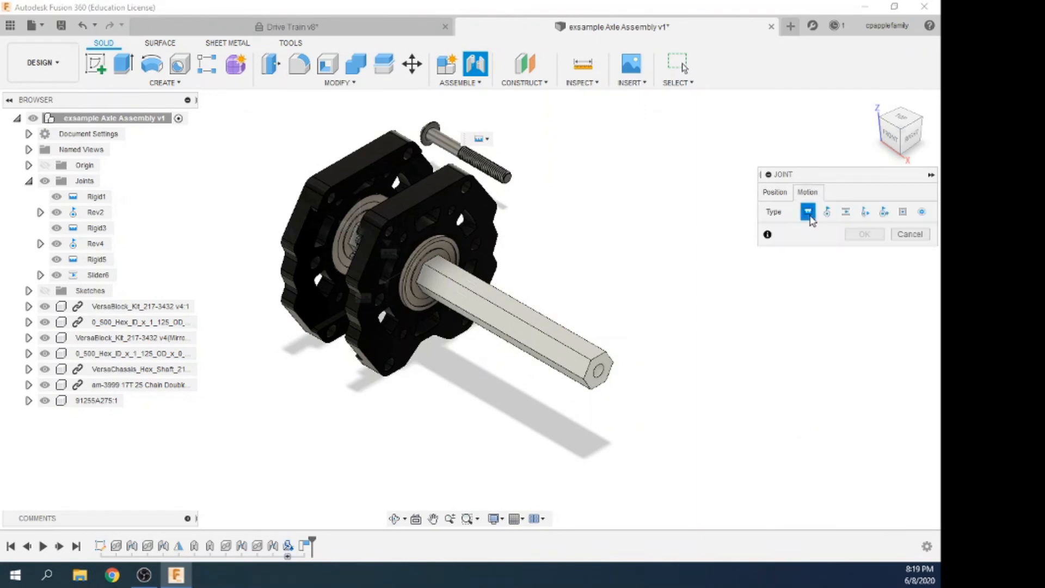
click(775, 192)
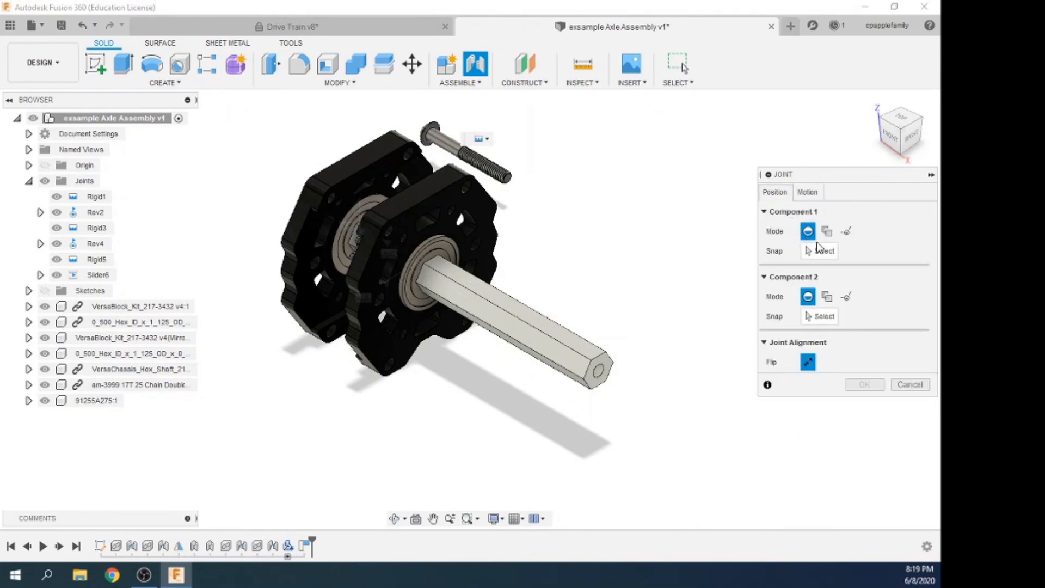
Rigidly join the circular edge under the screw's head to the upper corner hole on the VersaBlock's outer face
scroll(426, 123, up, 6)
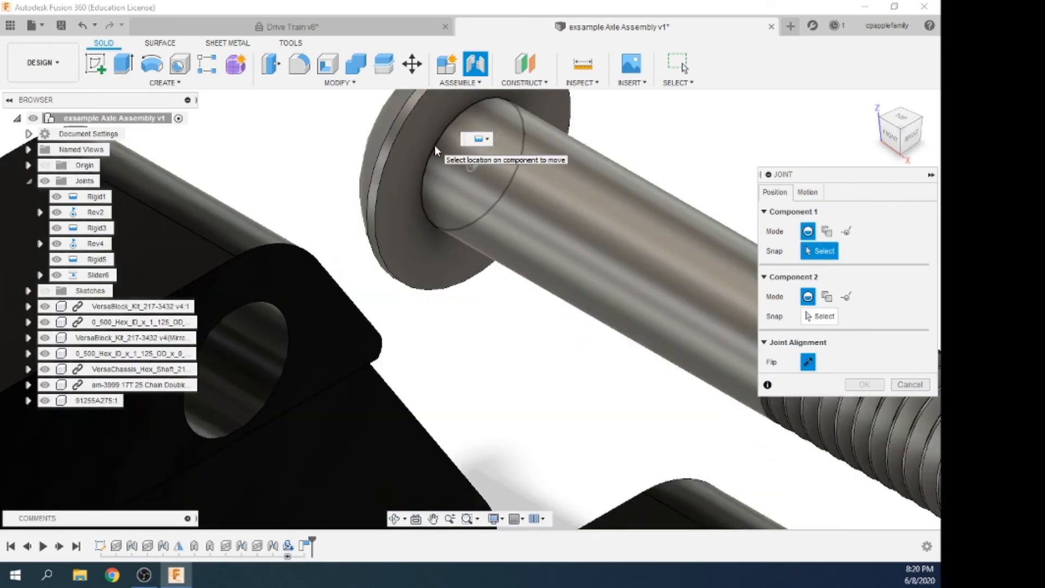
click(435, 145)
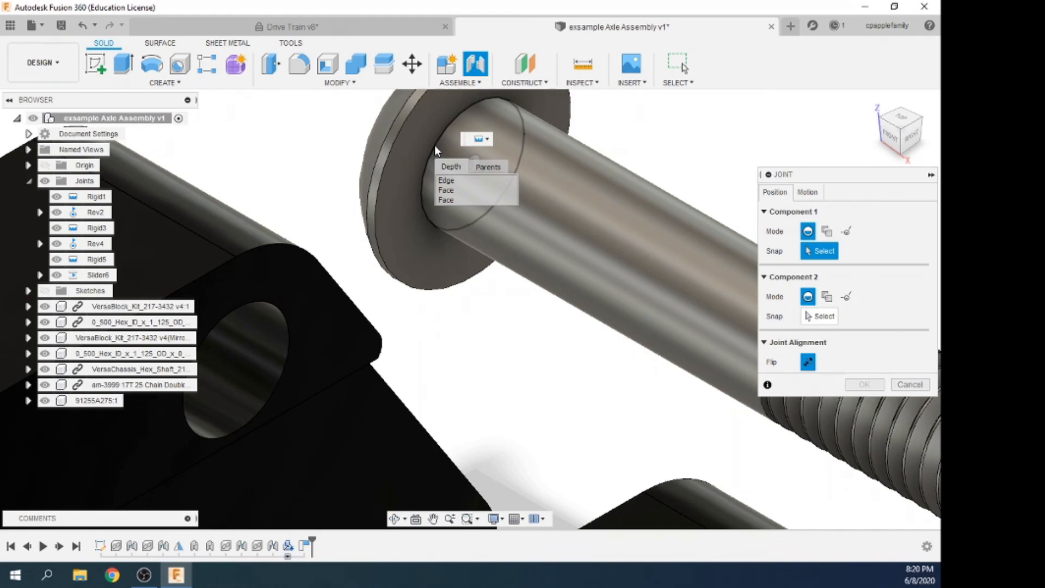
click(434, 144)
scroll(521, 220, down, 3)
scroll(492, 297, down, 2)
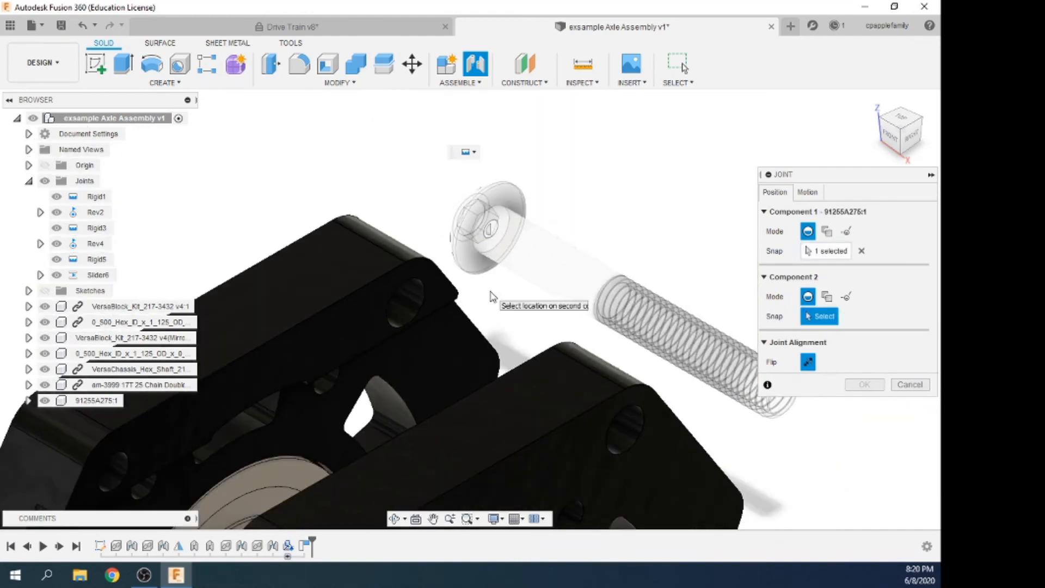
shift+middle_drag(457, 325, 509, 322)
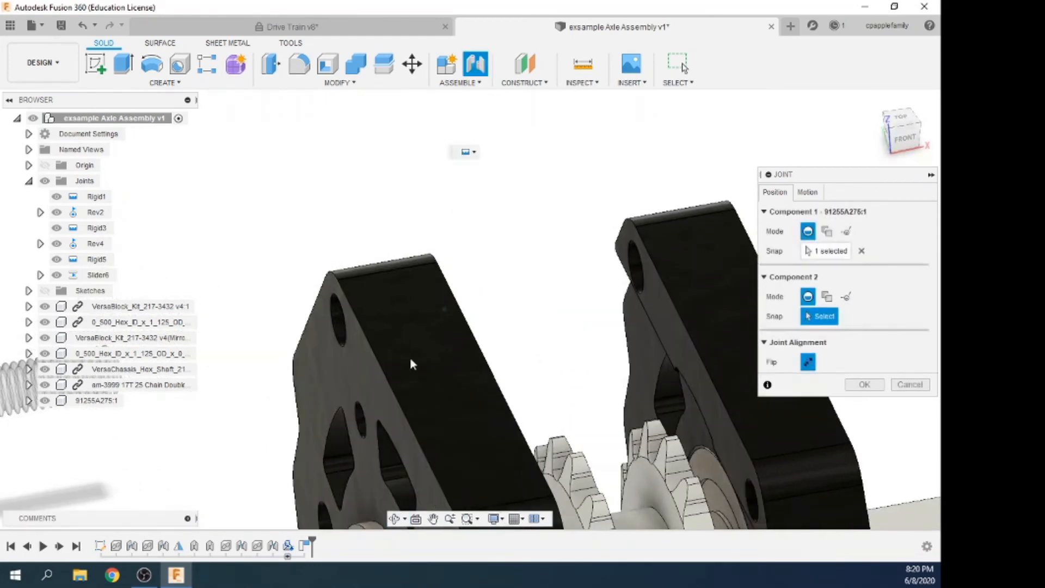
click(344, 344)
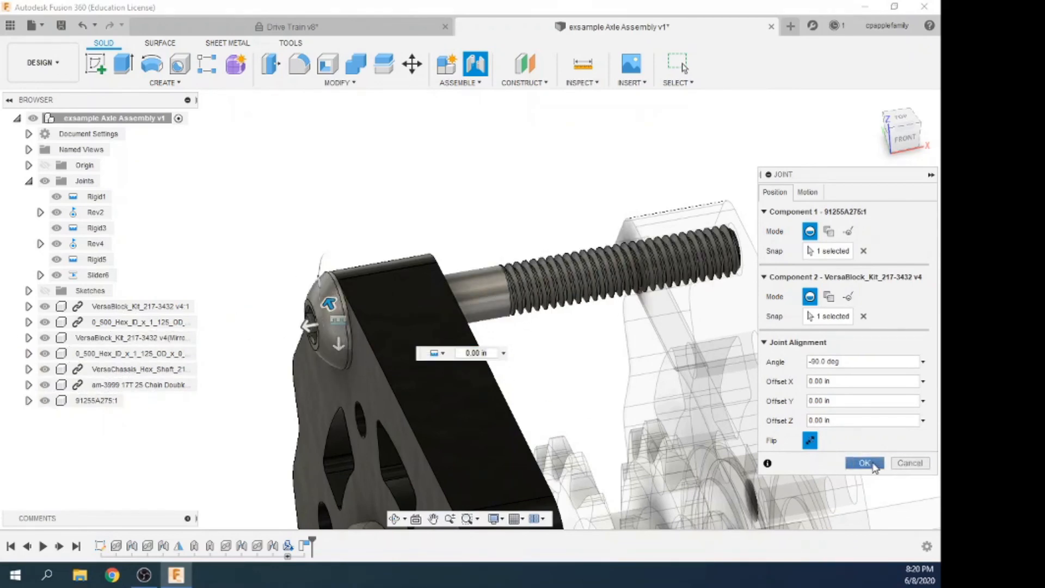
click(864, 463)
scroll(337, 168, down, 3)
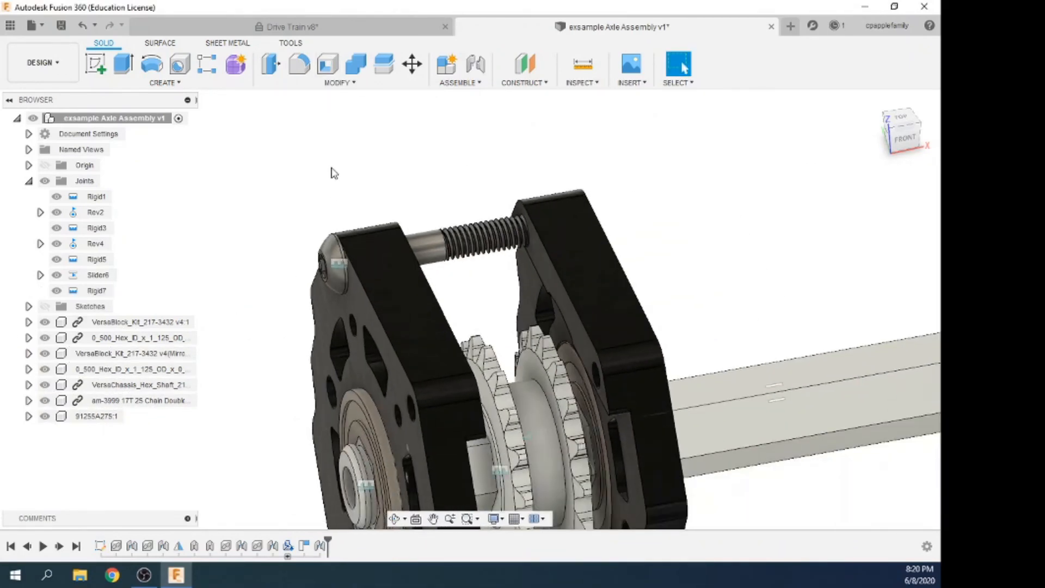
Paste a copy of screw 91255A275 and move it -3.90 in along X, below the VersaBlocks
scroll(199, 466, up, 3)
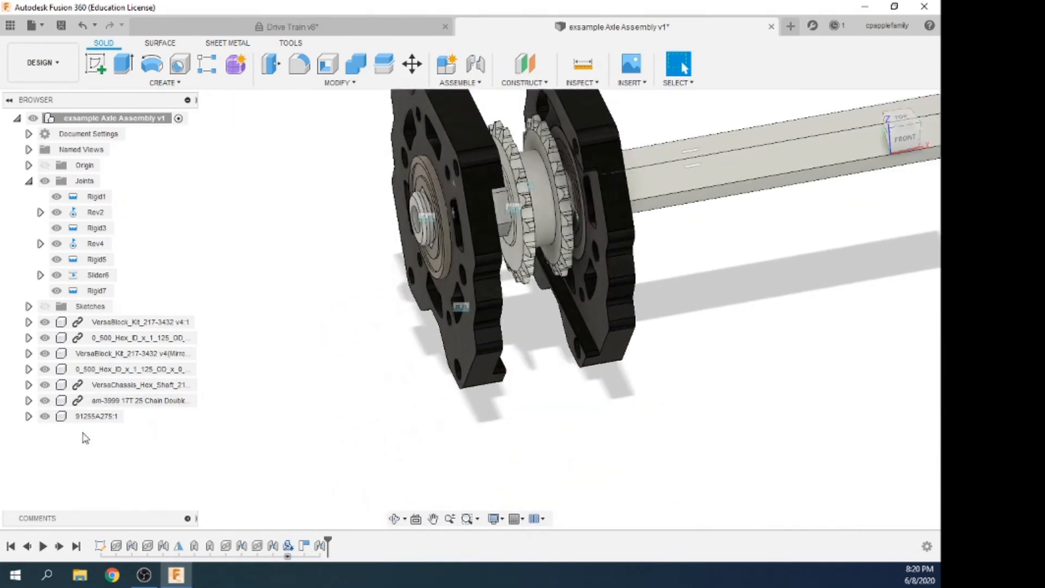
click(112, 422)
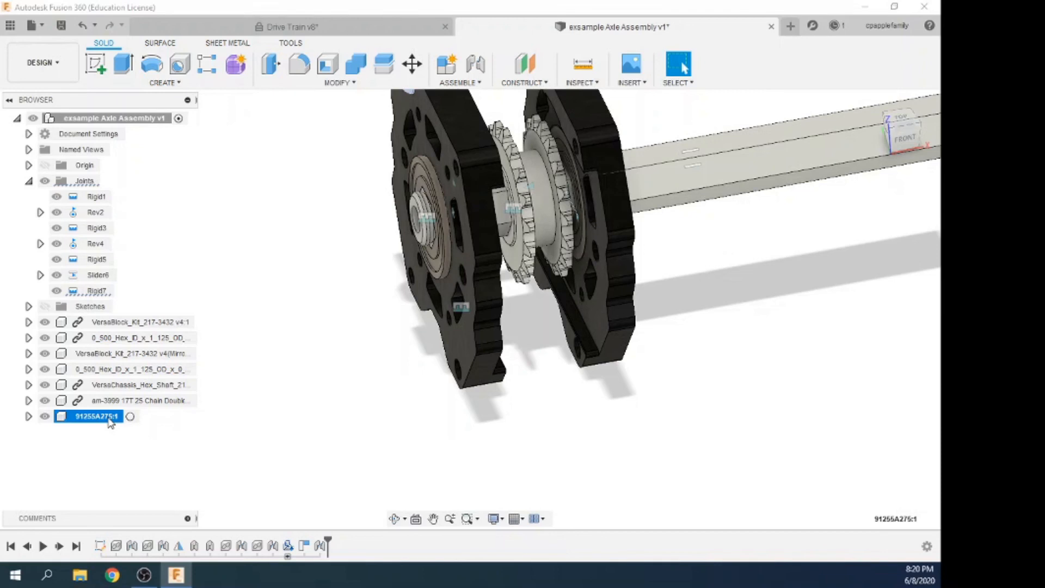
click(106, 434)
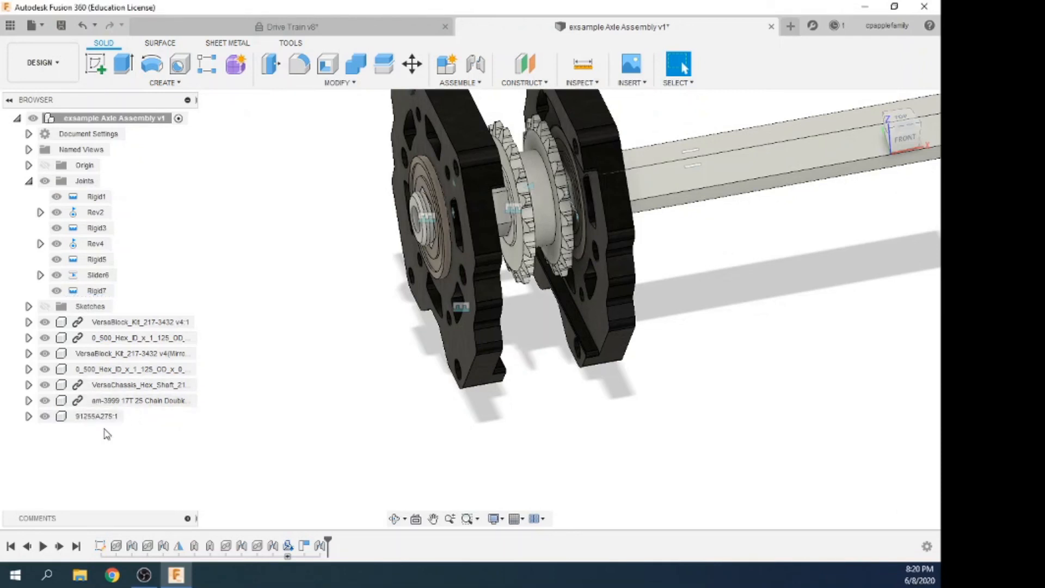
key(ctrl+v)
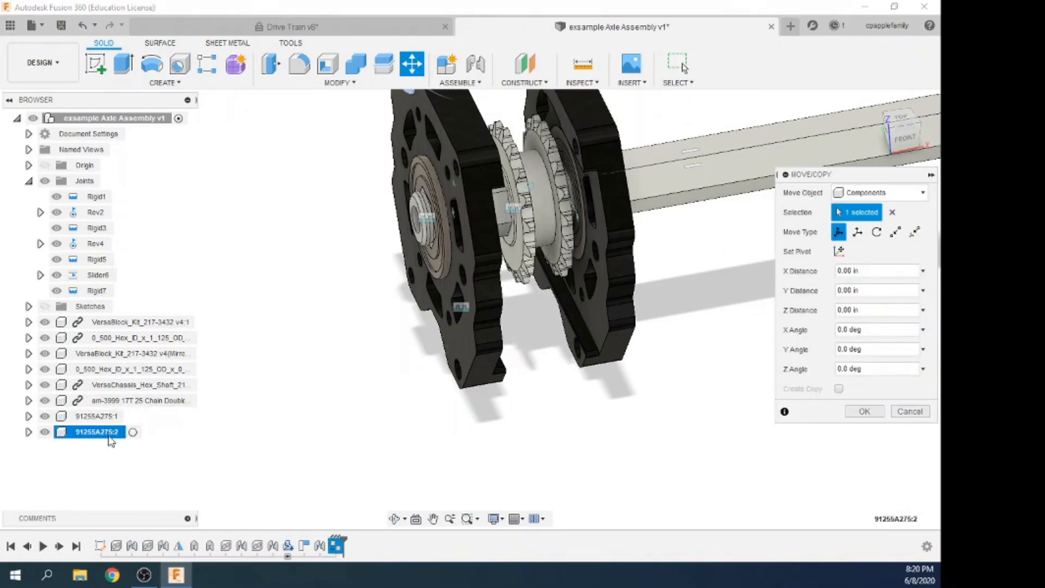
scroll(354, 414, down, 3)
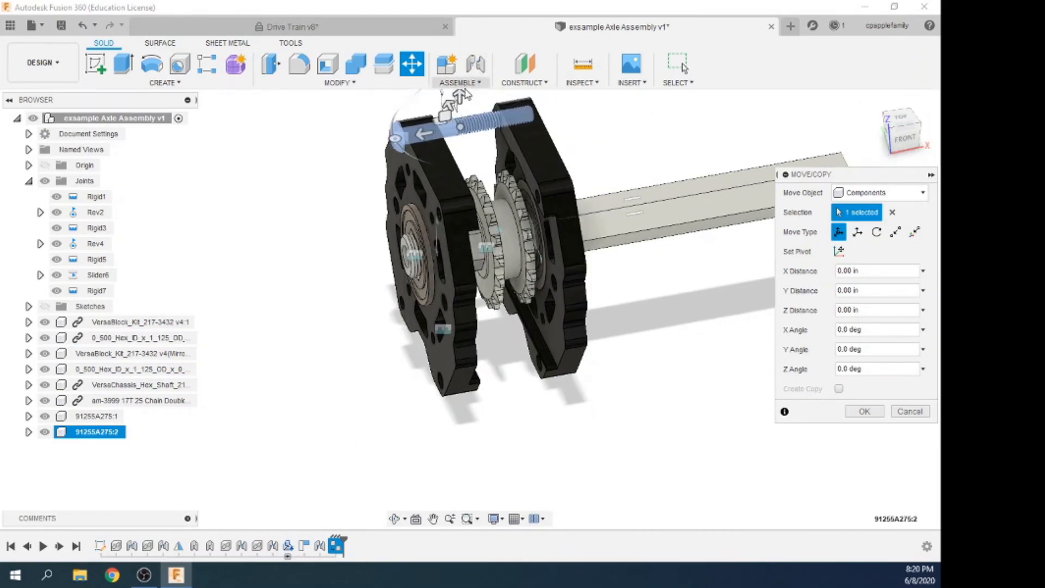
drag(460, 98, 460, 153)
drag(460, 327, 460, 473)
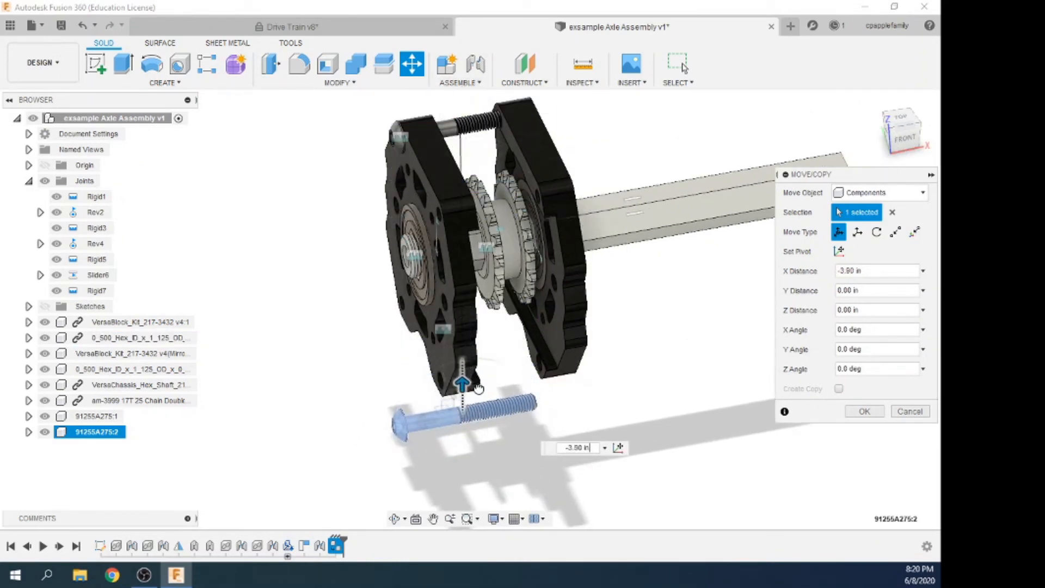
click(864, 411)
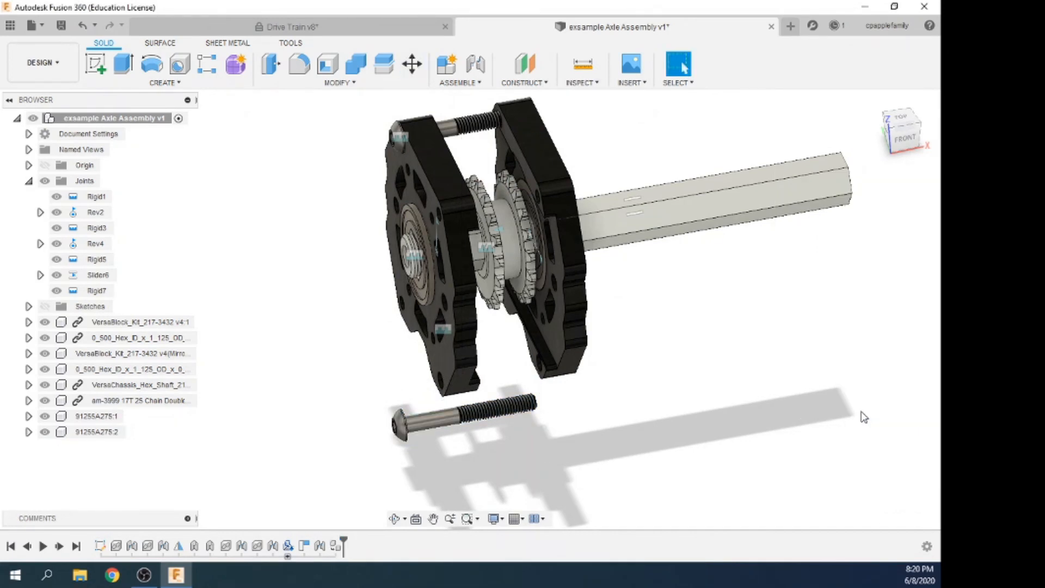
Start a Rigid joint for the copied screw, picking the circular edge under its head as the first component's snap
click(475, 64)
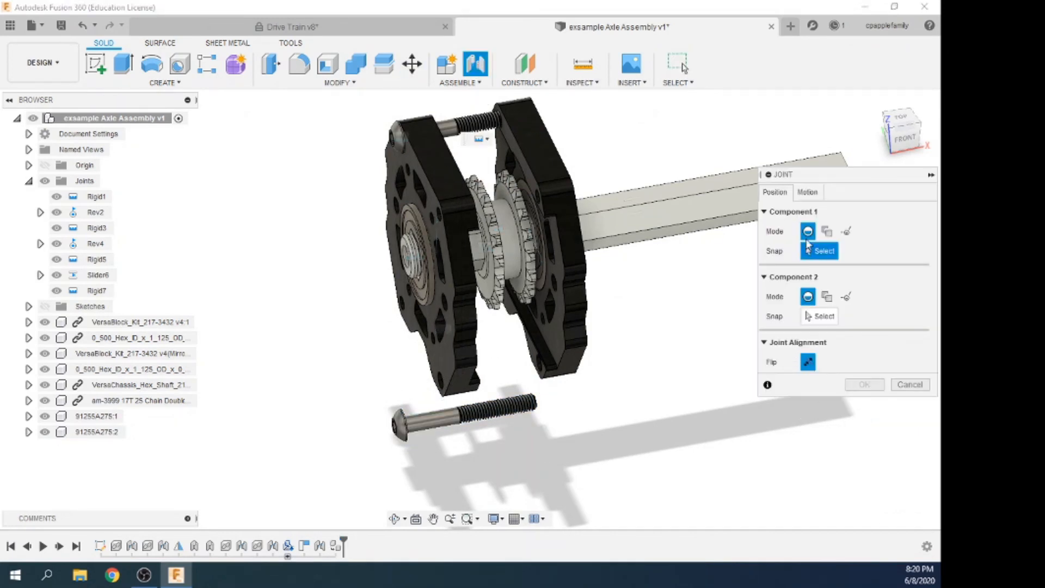
click(807, 192)
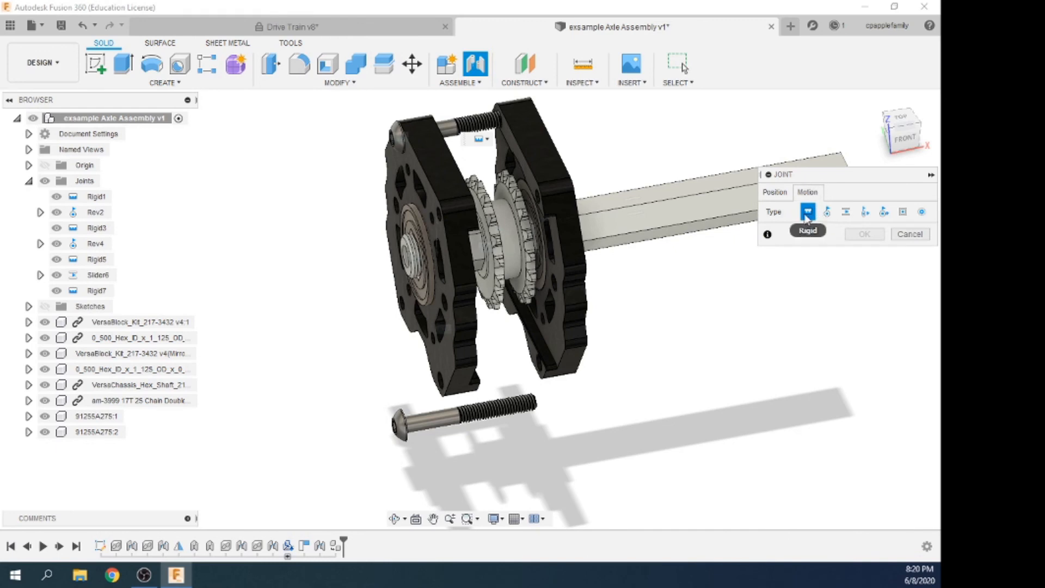
click(772, 192)
click(820, 253)
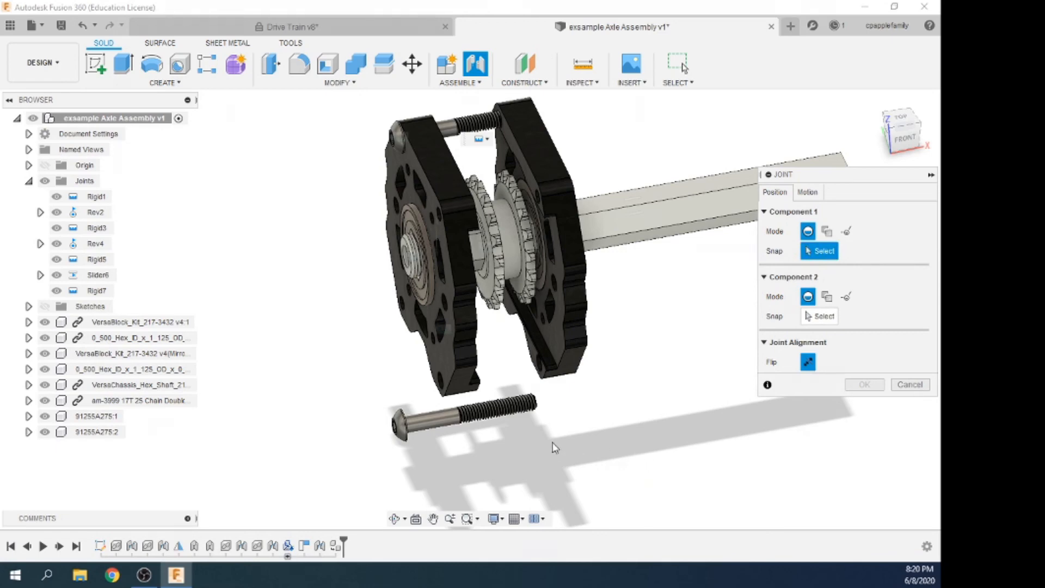
shift+middle_drag(520, 440, 474, 436)
scroll(469, 363, up, 10)
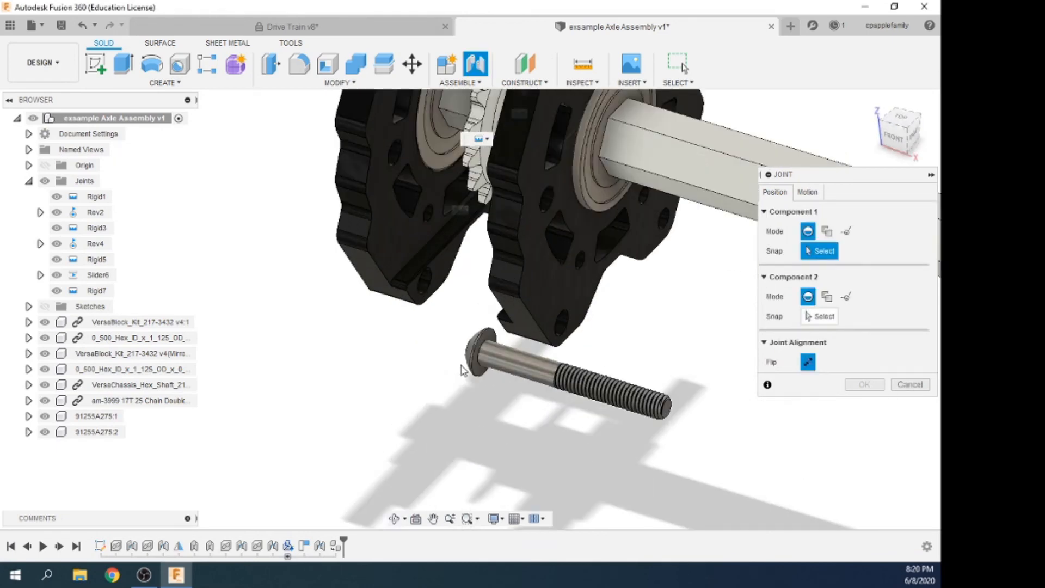
scroll(471, 364, up, 3)
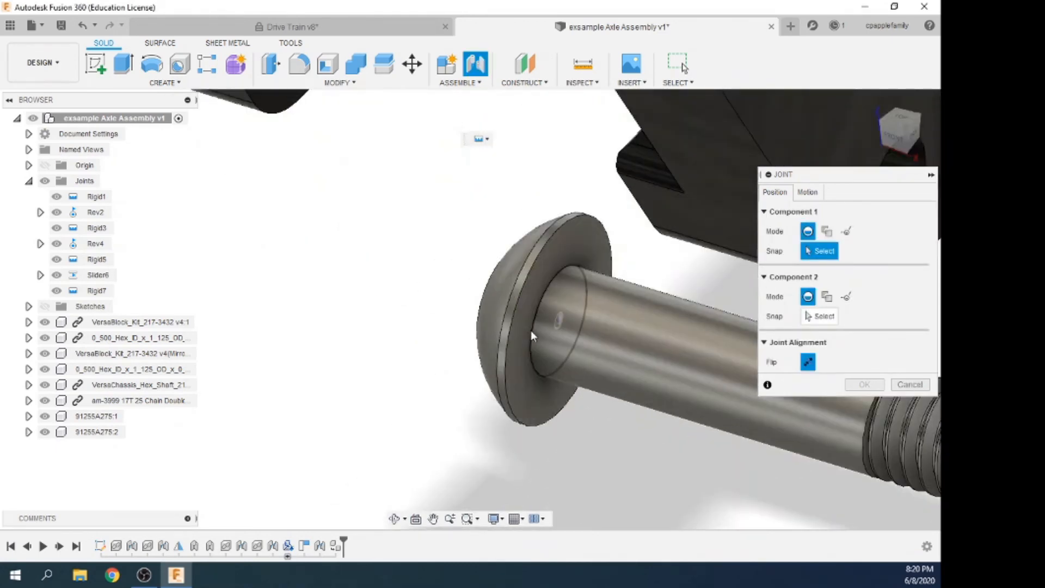
click(531, 331)
Join the copied screw to the lower corner hole on the VersaBlock's outer face, keeping zero offsets
scroll(534, 334, down, 10)
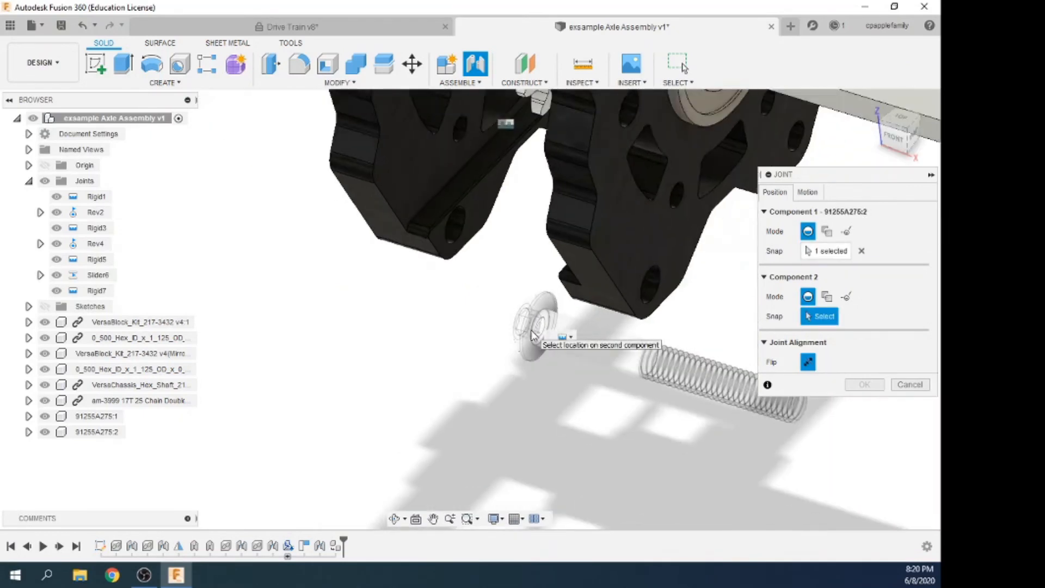
shift+middle_drag(541, 368, 599, 245)
scroll(599, 192, up, 3)
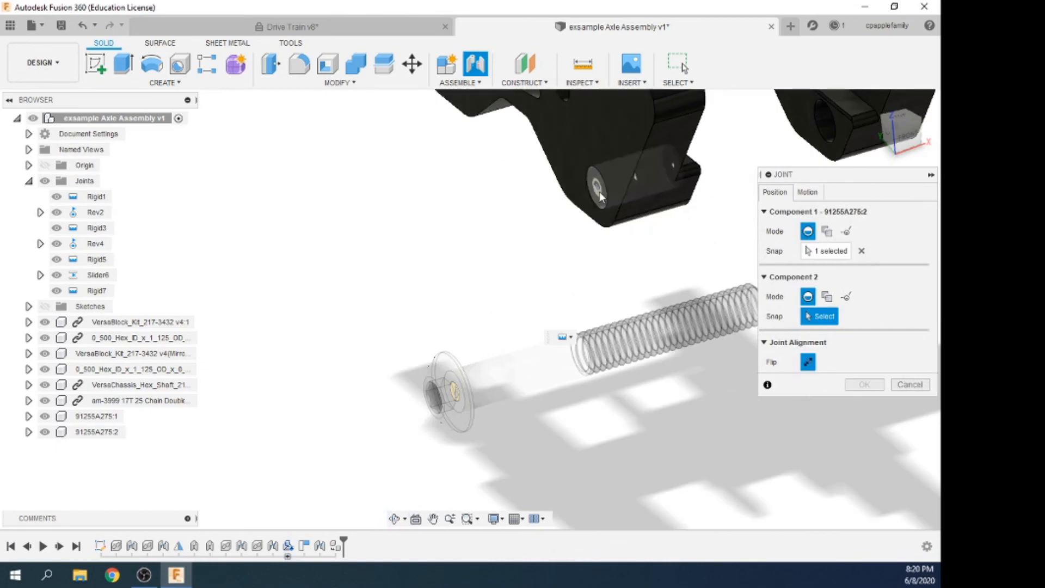
click(608, 184)
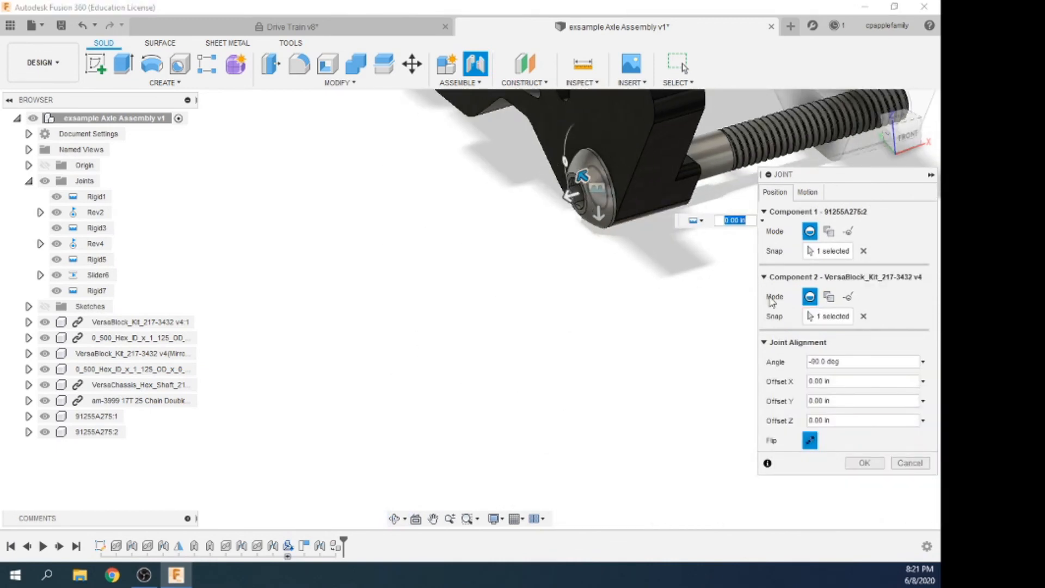
click(864, 463)
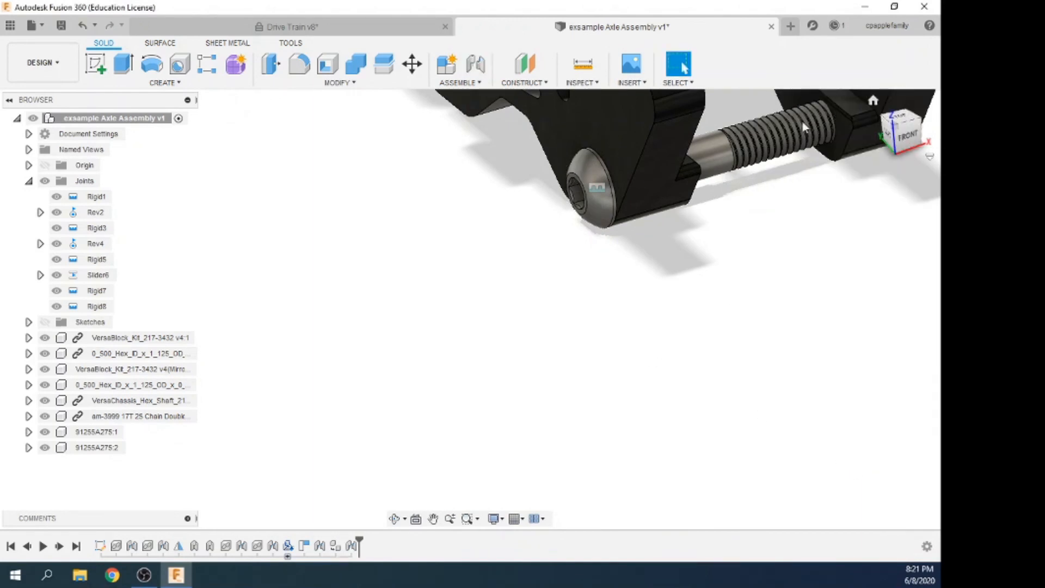
Return the assembly to the home view and hide all joint markers
click(873, 101)
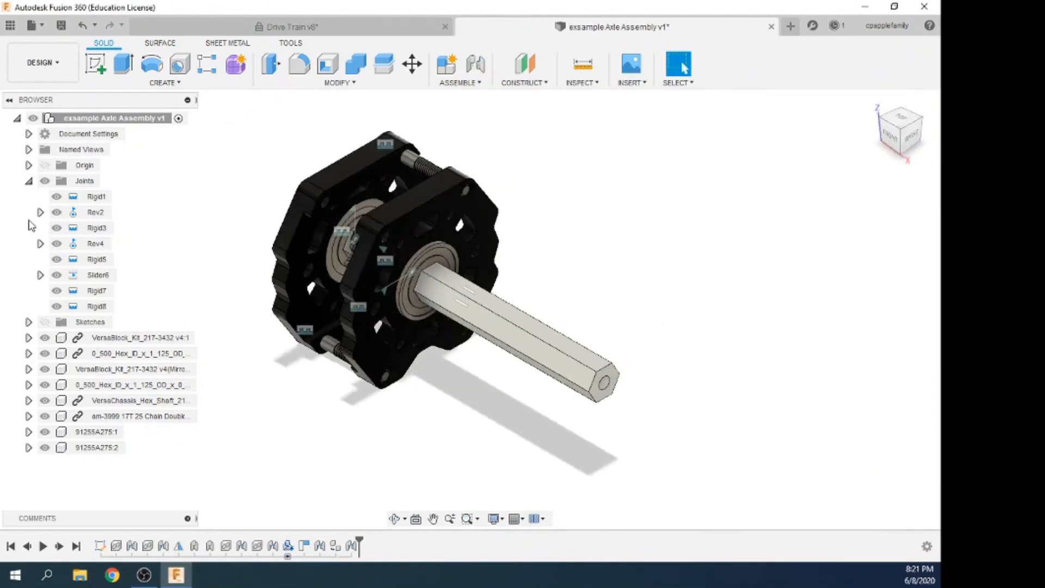
click(42, 185)
click(45, 181)
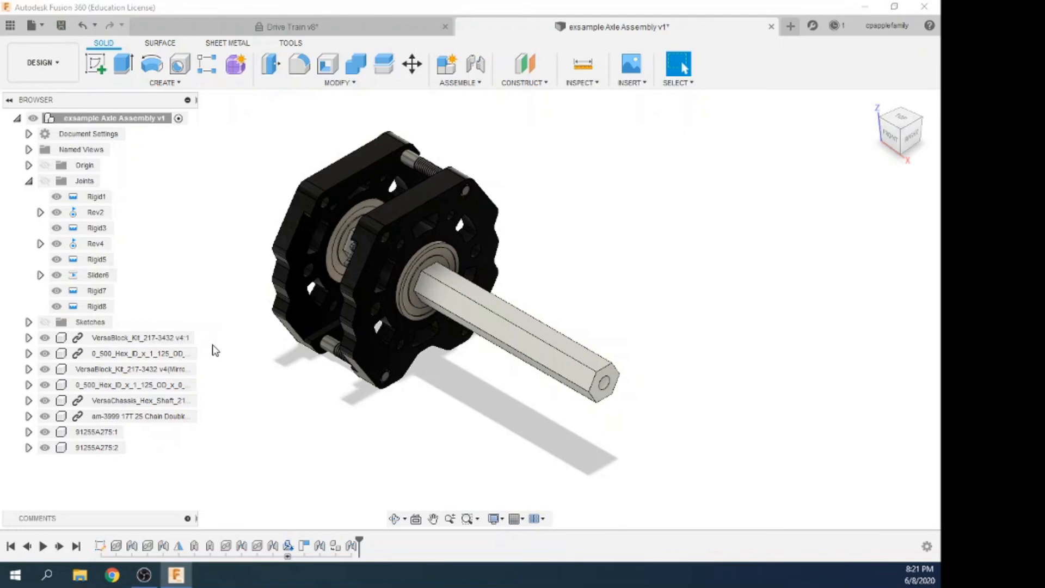
Test the axle's motion by moving the hex shaft and the sprocket between the two VersaBlocks
shift+middle_drag(215, 347, 636, 357)
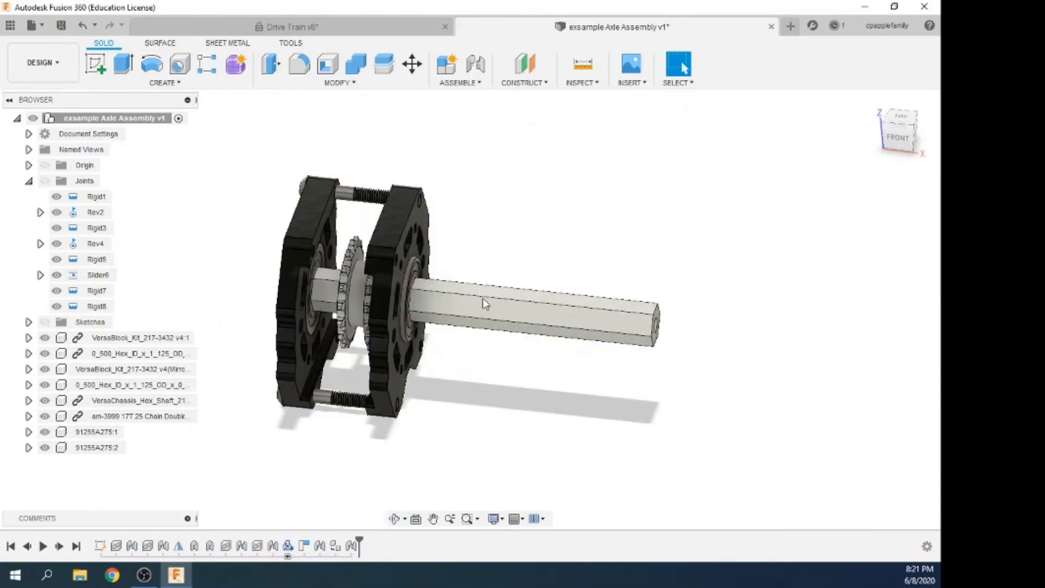
drag(482, 298, 436, 298)
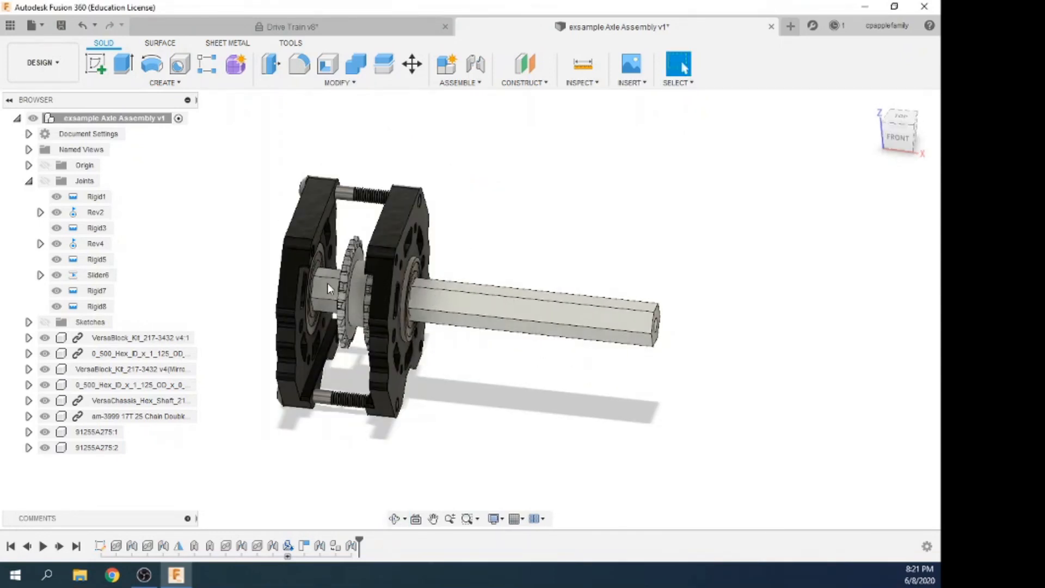
mouse_move(354, 290)
mouse_down()
mouse_move(303, 285)
mouse_move(403, 296)
mouse_move(361, 291)
mouse_up()
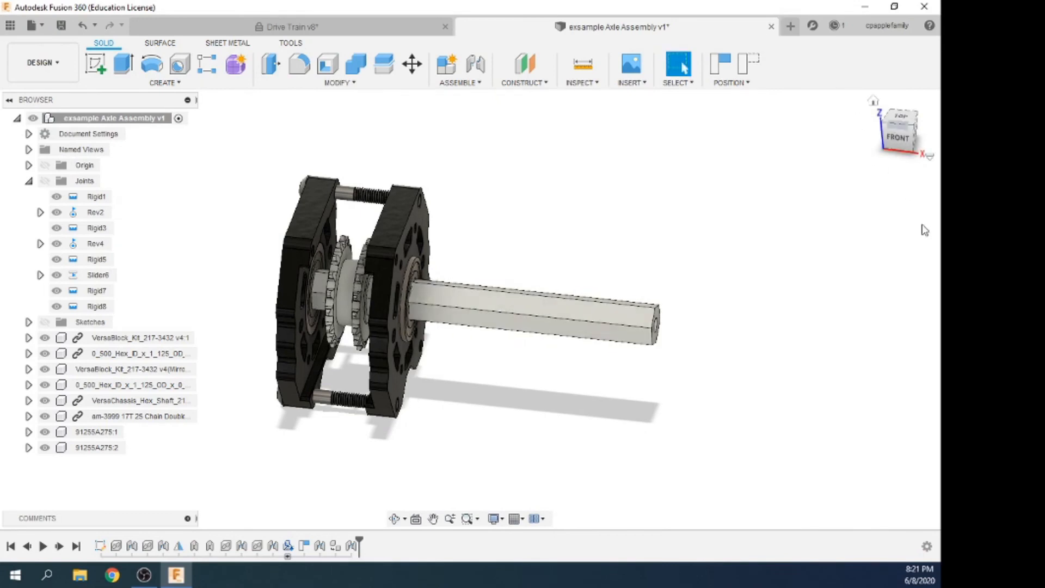
Save the axle assembly with the version description "User Saved"
click(61, 25)
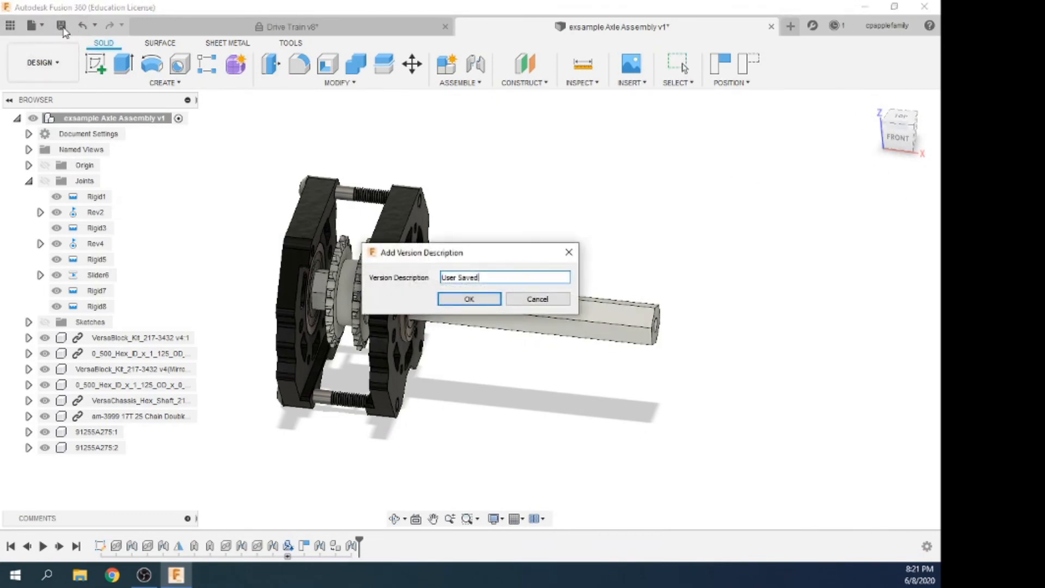
click(469, 299)
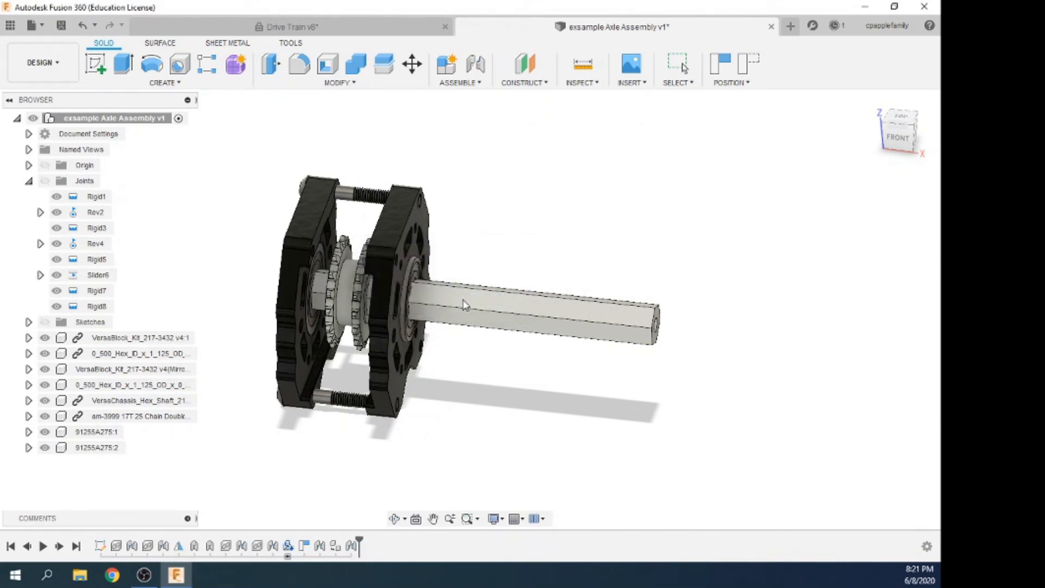